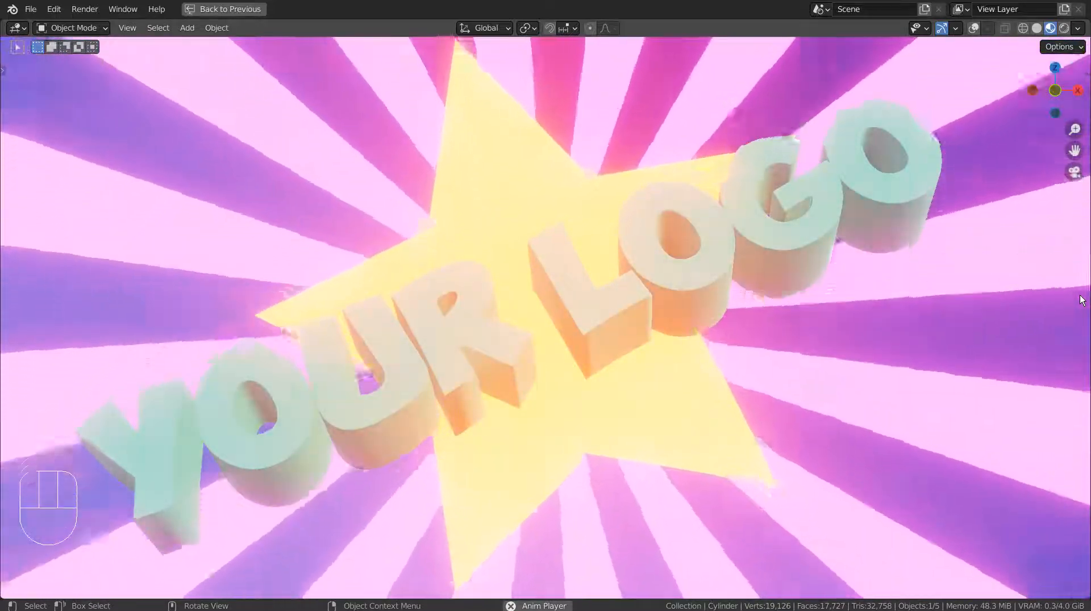
Restore the full workspace layout around the maximized viewport and stop the animation playback
{"action": "key", "text": "ctrl"}
{"action": "key", "text": "ctrl+space"}
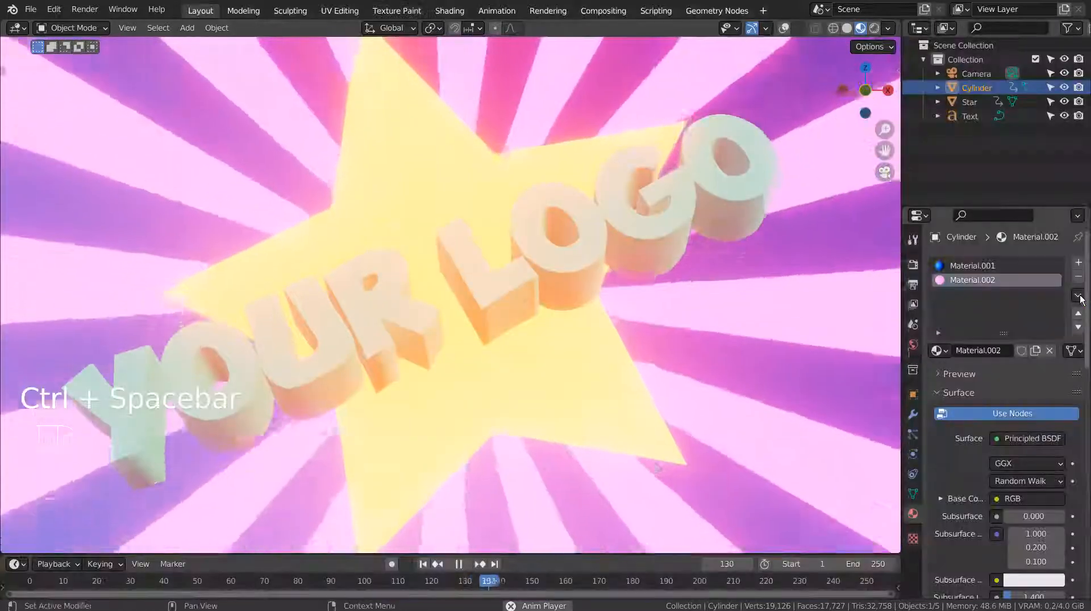
{"action": "key", "text": "space"}
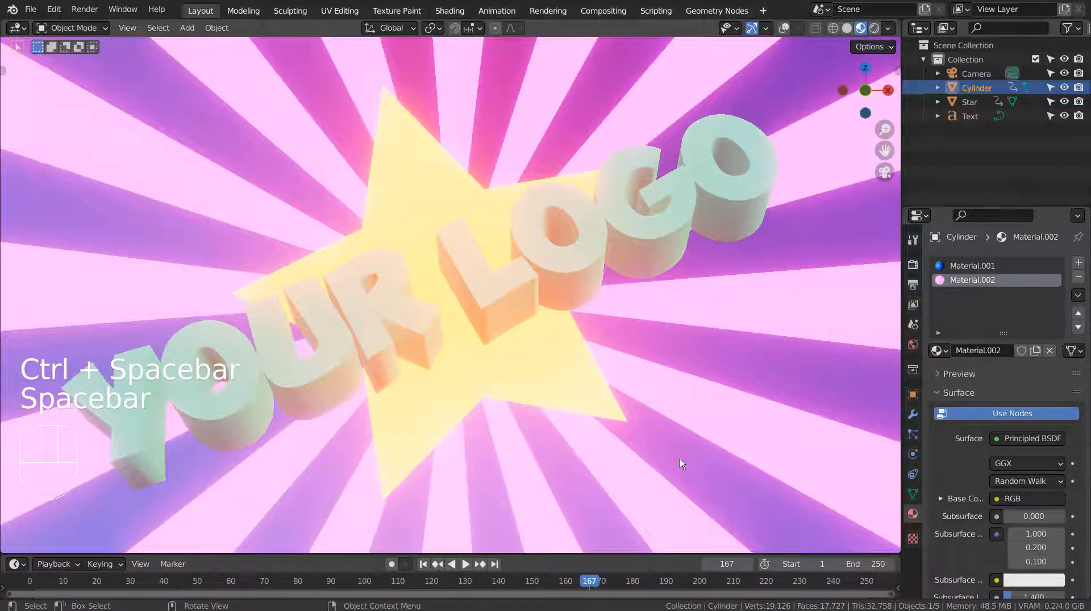
Show the viewport's tool shelf and sidebar, and return the timeline to frame 1
{"action": "key", "text": "n"}
{"action": "key", "text": "t"}
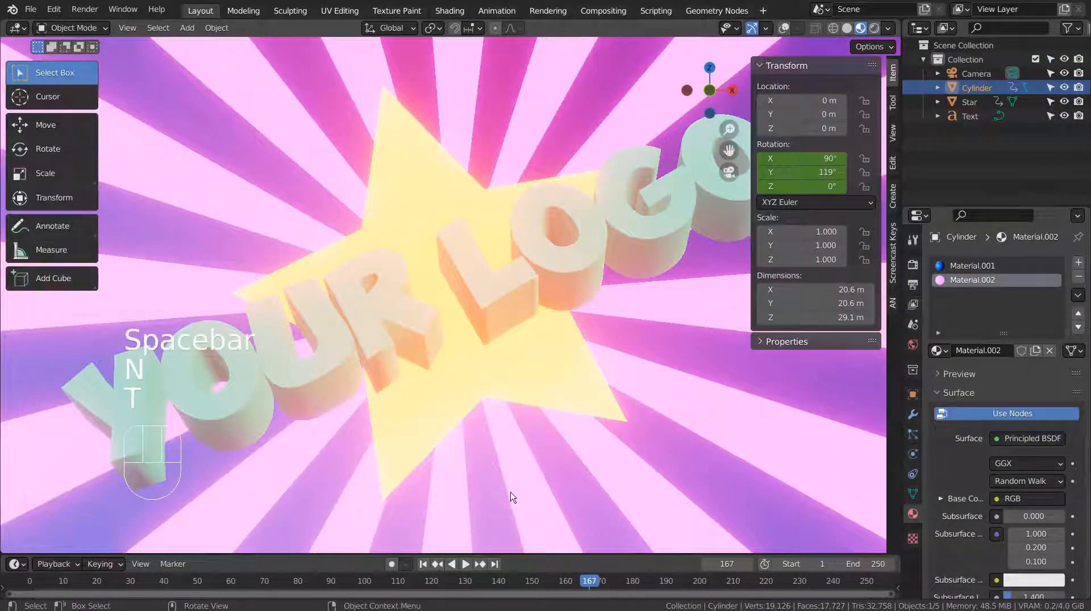
{"action": "left_click", "coordinate": [425, 563]}
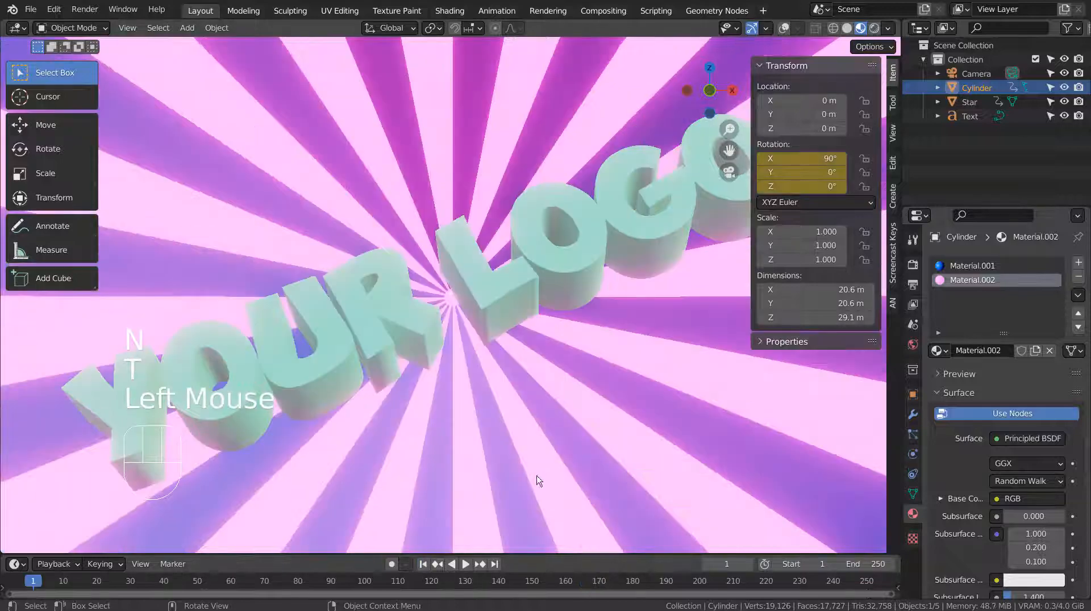
Move the Cylinder, Star and Text objects together into a new collection named Collection 2
{"action": "left_click", "coordinate": [958, 115], "text": "shift"}
{"action": "key", "text": "comma"}
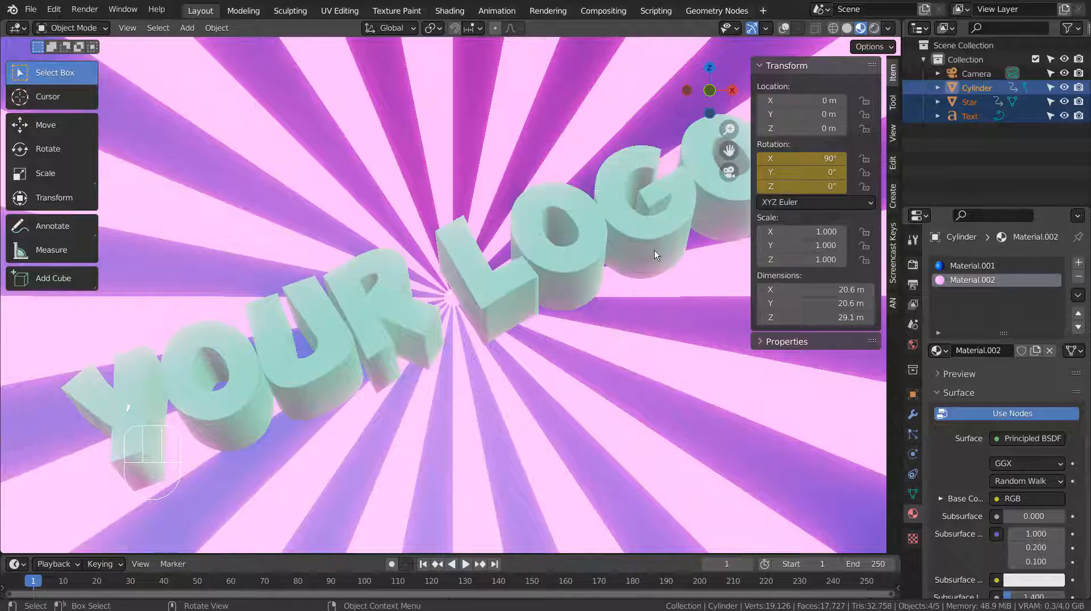
{"action": "key", "text": "m"}
{"action": "left_click", "coordinate": [654, 250]}
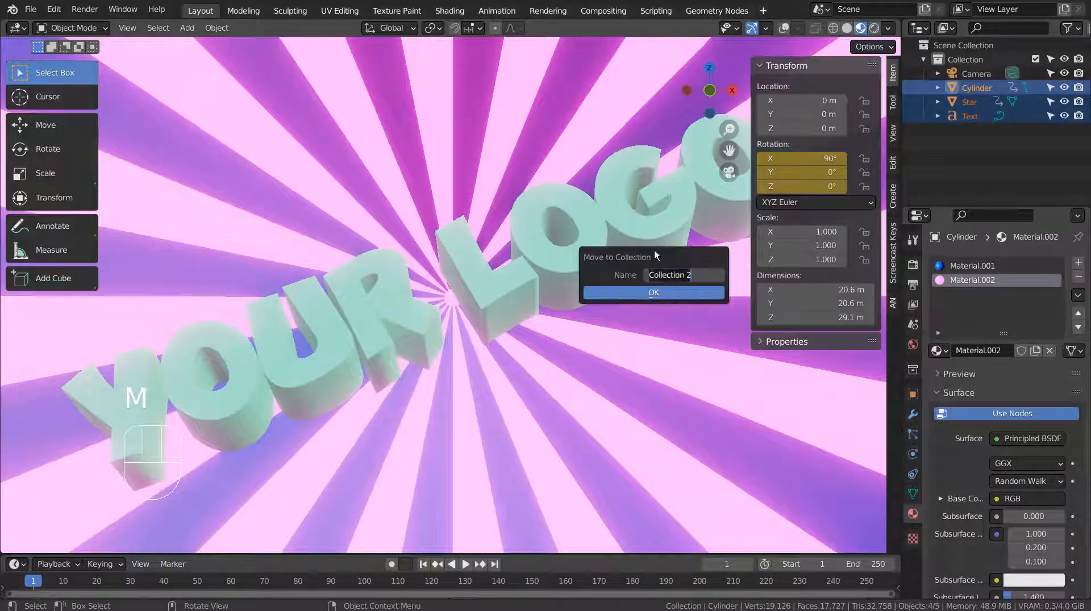
{"action": "key", "text": "Return"}
{"action": "left_click", "coordinate": [654, 293]}
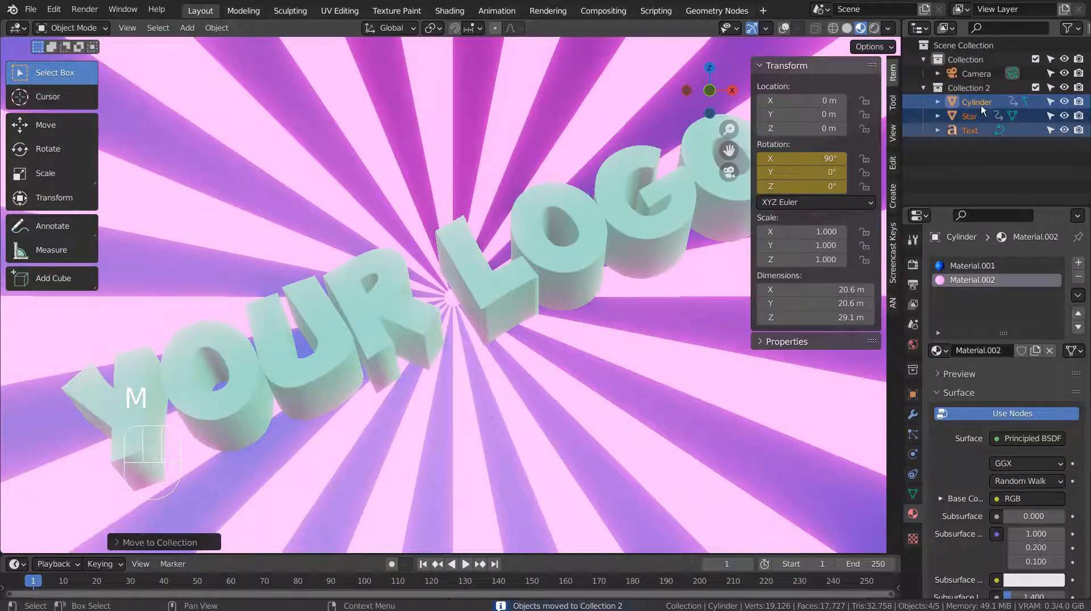
Hide Collection 2 with Collection made the active one, and turn on the viewport overlays
{"action": "left_click", "coordinate": [924, 88]}
{"action": "left_click", "coordinate": [966, 60]}
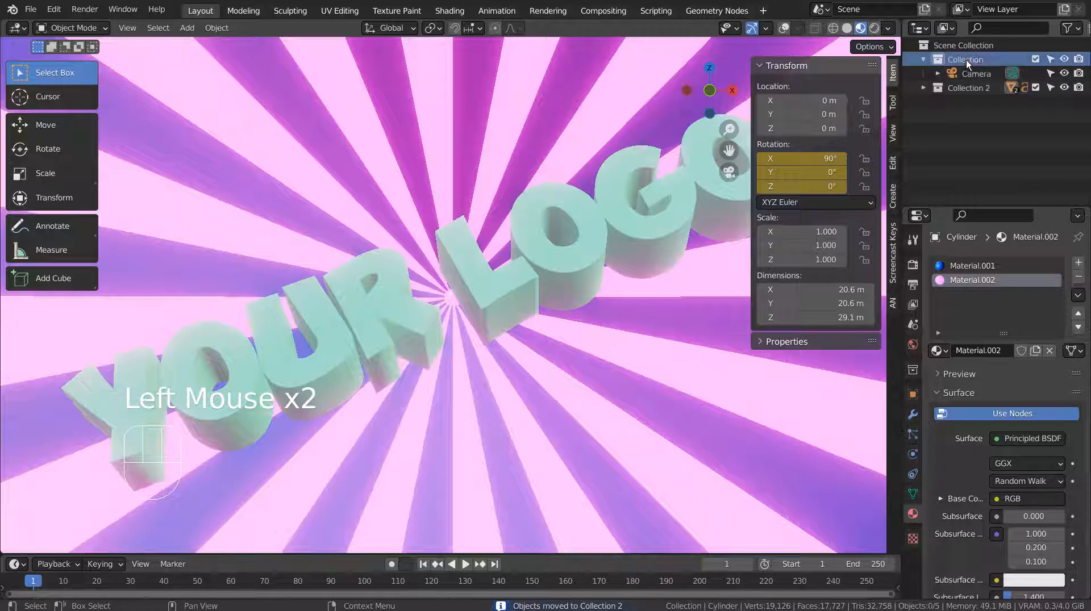
{"action": "left_click", "coordinate": [1064, 88]}
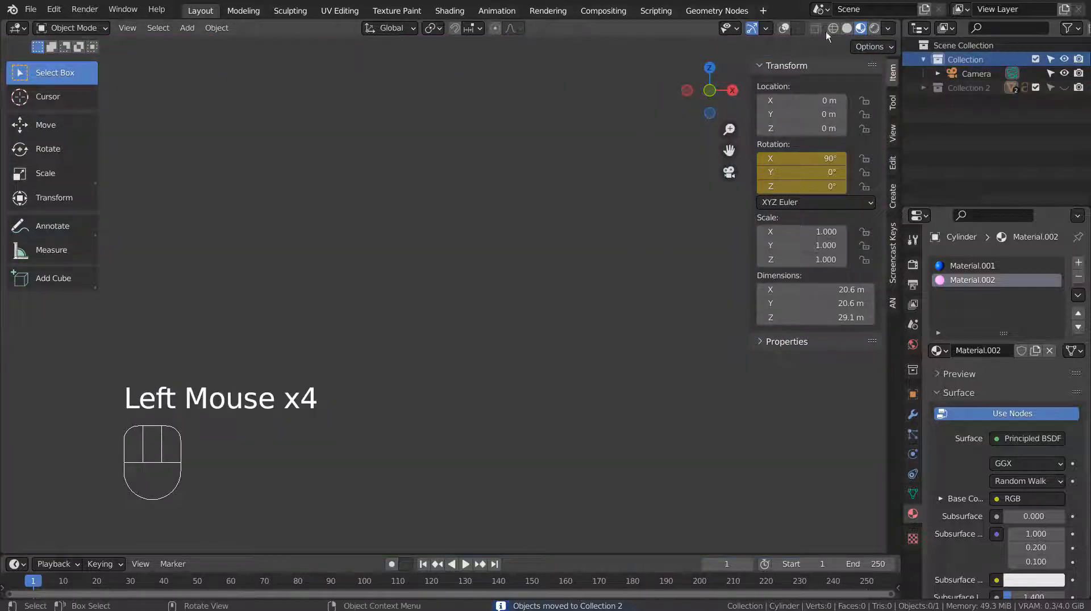
{"action": "left_click", "coordinate": [789, 28]}
Add a mesh cylinder at the world origin
{"action": "scroll", "coordinate": [398, 312], "scroll_direction": "down", "scroll_amount": 2}
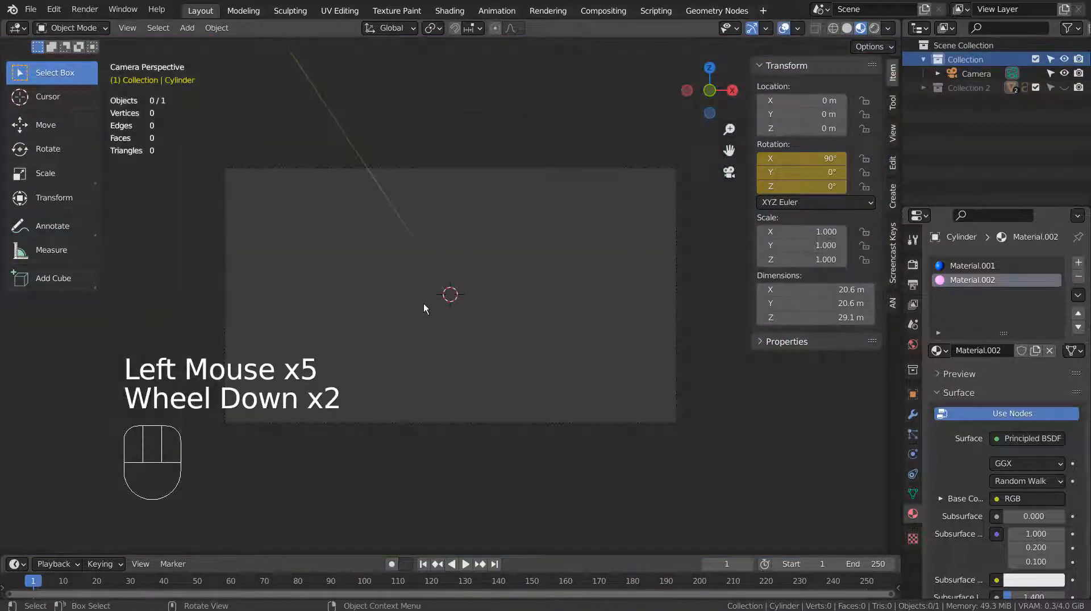
{"action": "middle_click_drag", "start_coordinate": [424, 304], "coordinate": [522, 301]}
{"action": "key", "text": "shift+a"}
{"action": "mouse_move", "coordinate": [524, 300]}
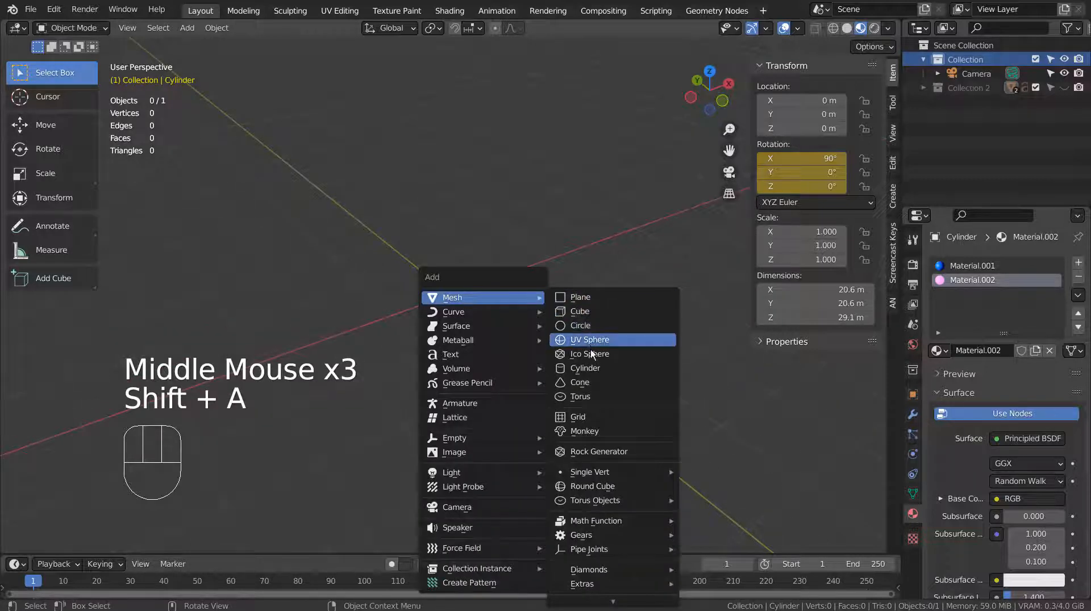
{"action": "left_click", "coordinate": [608, 370]}
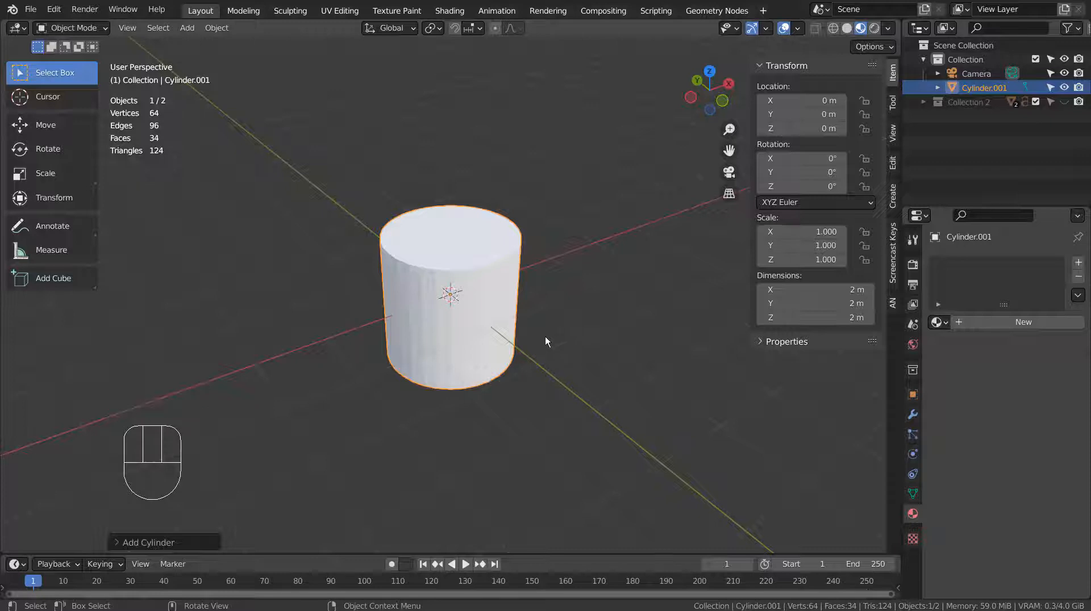
Rotate the new cylinder 90 degrees about the X axis so one end faces the camera
{"action": "key", "text": "KP_0"}
{"action": "key", "text": "KP_0"}
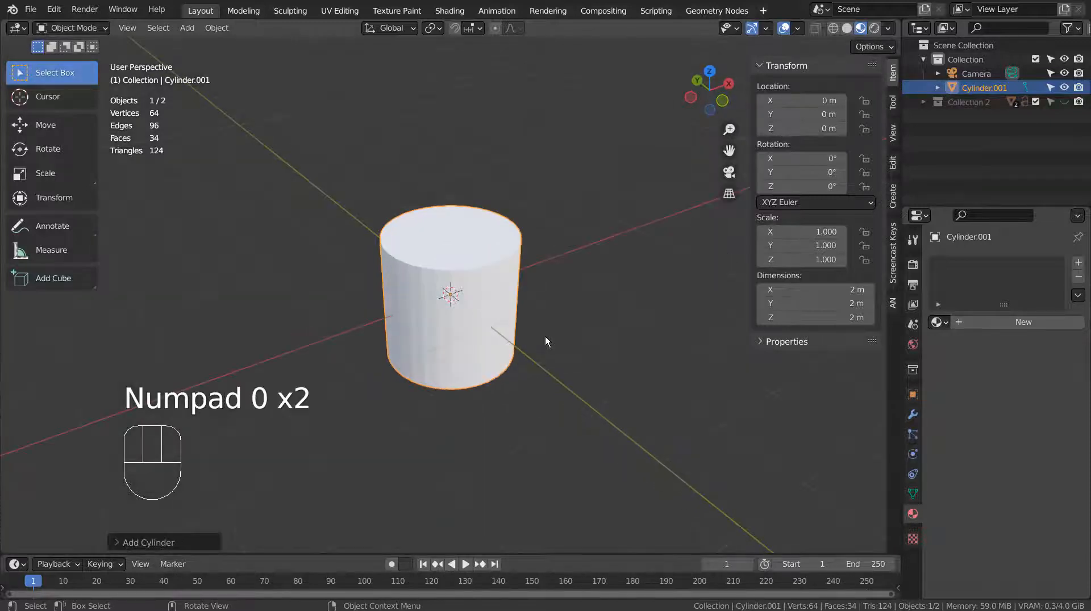
{"action": "type", "text": "rx90"}
{"action": "key", "text": "Return"}
{"action": "key", "text": "KP_0"}
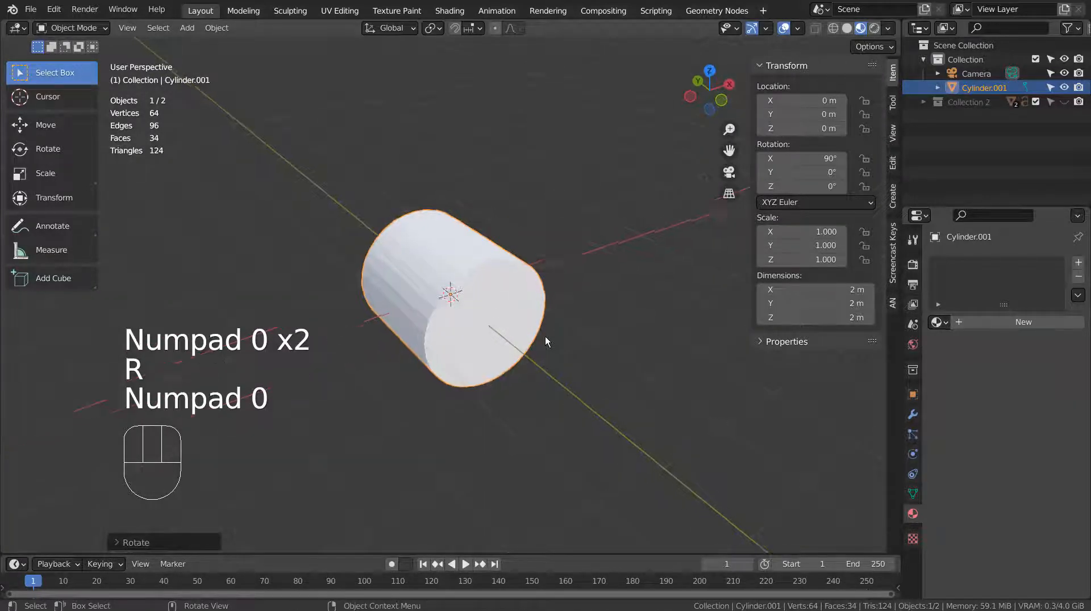
{"action": "key", "text": "KP_0"}
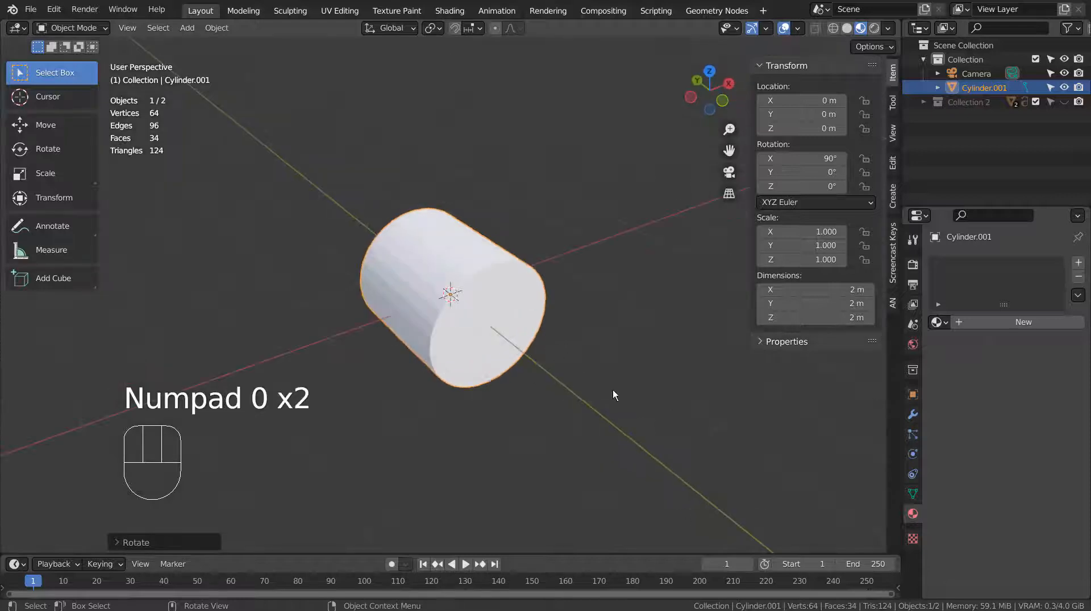
Enter Edit Mode in wireframe shading and box-select only the cylinder's side faces, excluding the two end caps
{"action": "middle_click_drag", "start_coordinate": [613, 389], "coordinate": [361, 365]}
{"action": "key", "text": "Tab"}
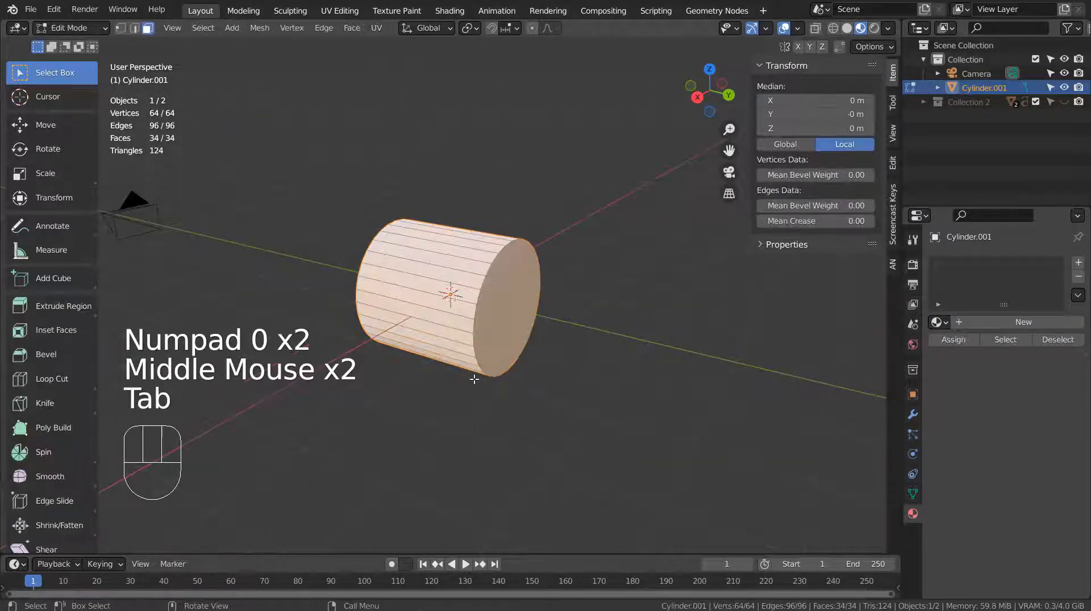
{"action": "middle_click_drag", "start_coordinate": [474, 380], "coordinate": [542, 383]}
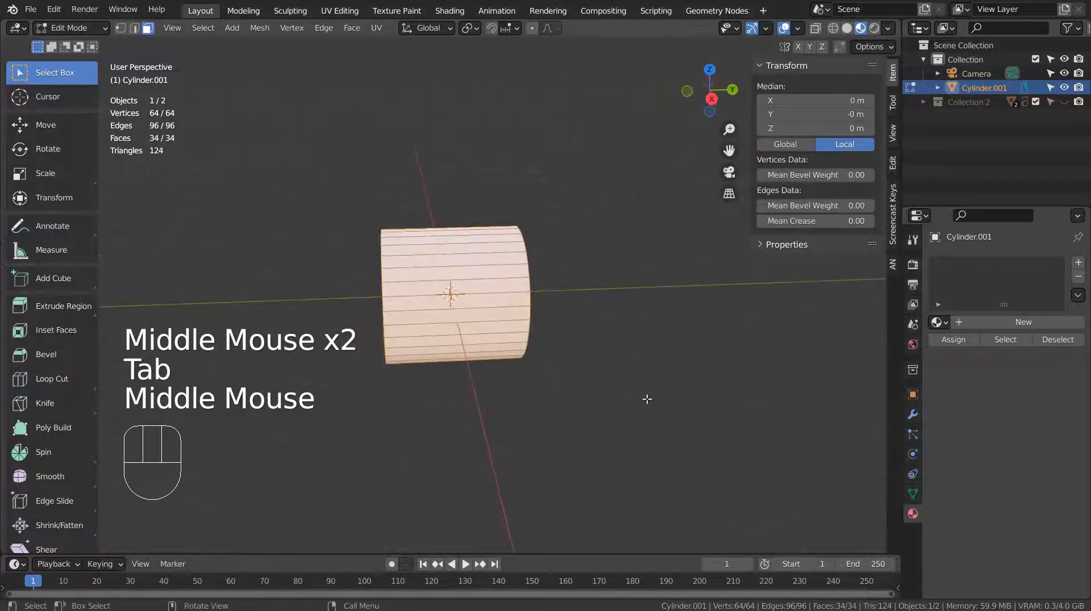
{"action": "left_click", "coordinate": [646, 399]}
{"action": "key", "text": "shift+z"}
{"action": "mouse_move", "coordinate": [665, 392]}
{"action": "middle_mouse_down"}
{"action": "mouse_move", "coordinate": [652, 400]}
{"action": "mouse_move", "coordinate": [656, 385]}
{"action": "middle_mouse_up"}
{"action": "key", "text": "3"}
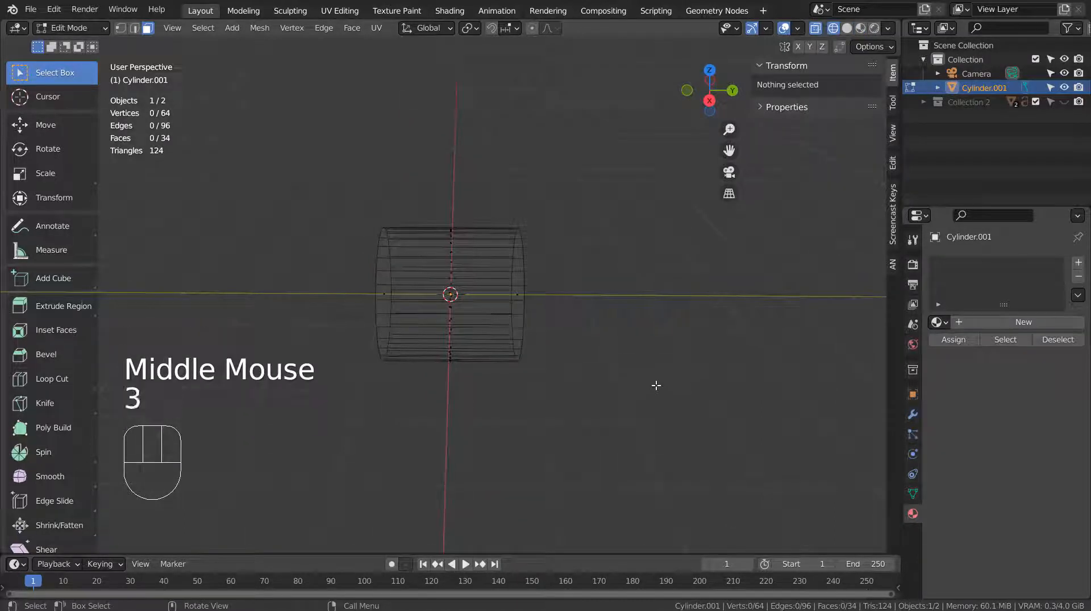
{"action": "left_click", "coordinate": [543, 241]}
{"action": "key", "text": "b"}
{"action": "left_click_drag", "start_coordinate": [440, 182], "coordinate": [502, 429]}
{"action": "mouse_move", "coordinate": [599, 440]}
{"action": "middle_mouse_down"}
{"action": "mouse_move", "coordinate": [734, 410]}
{"action": "mouse_move", "coordinate": [450, 419]}
{"action": "mouse_move", "coordinate": [614, 409]}
{"action": "mouse_move", "coordinate": [588, 424]}
{"action": "middle_mouse_up"}
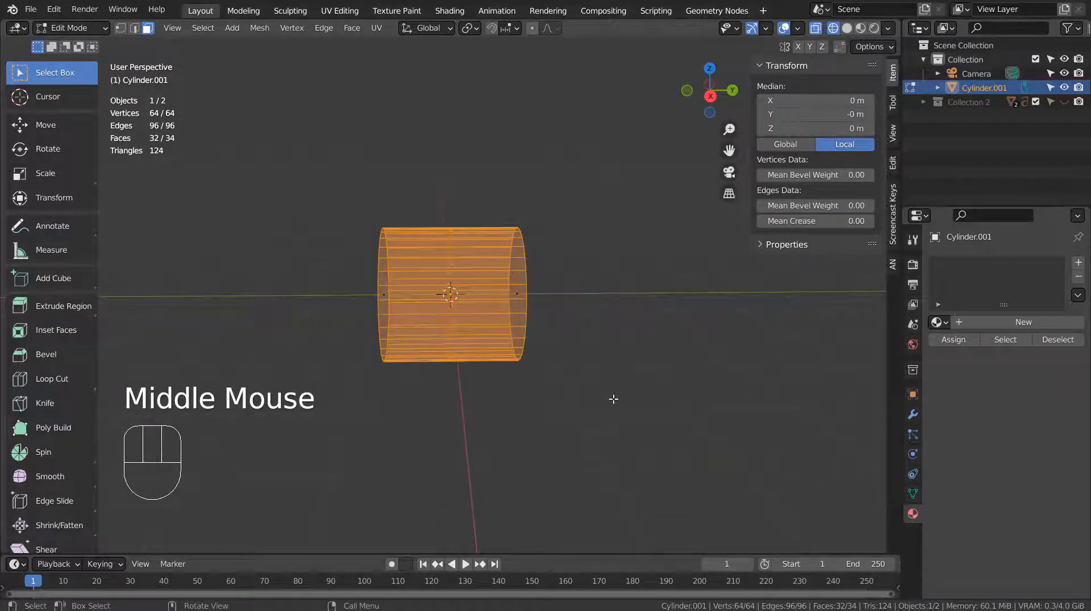
Reduce the selection to alternating side faces with Checker Deselect and give the cylinder the existing Material.002
{"action": "left_click", "coordinate": [202, 33]}
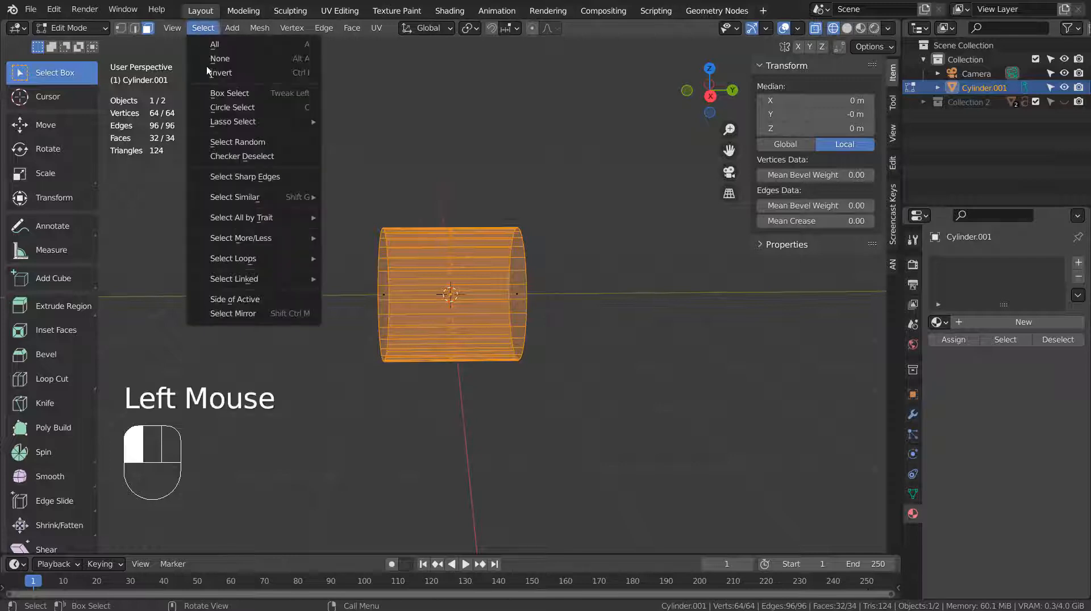
{"action": "left_click", "coordinate": [234, 155]}
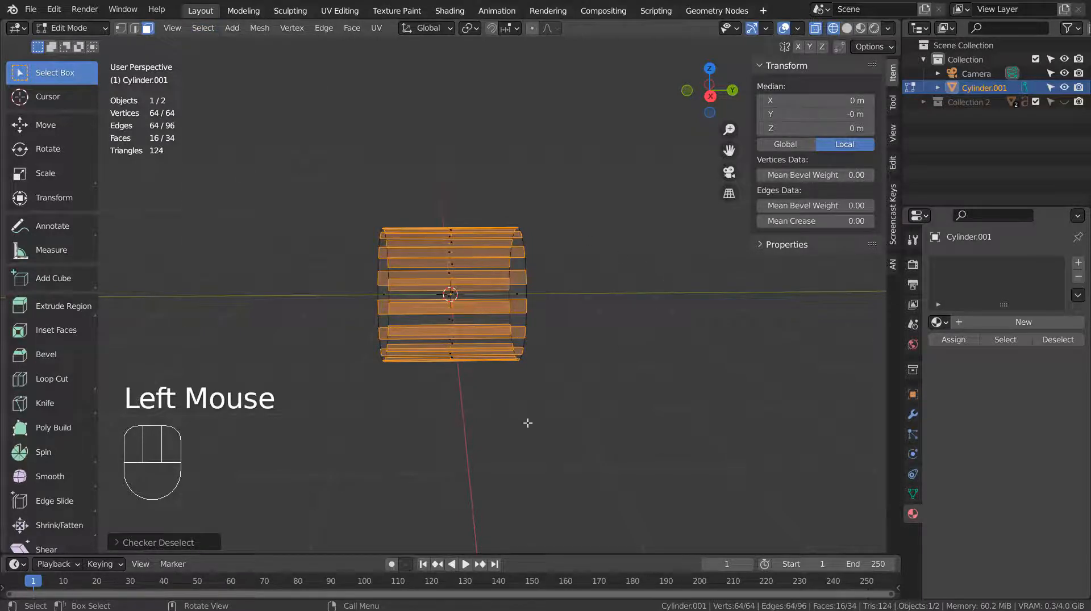
{"action": "middle_click_drag", "start_coordinate": [528, 423], "coordinate": [671, 402]}
{"action": "left_click", "coordinate": [937, 322]}
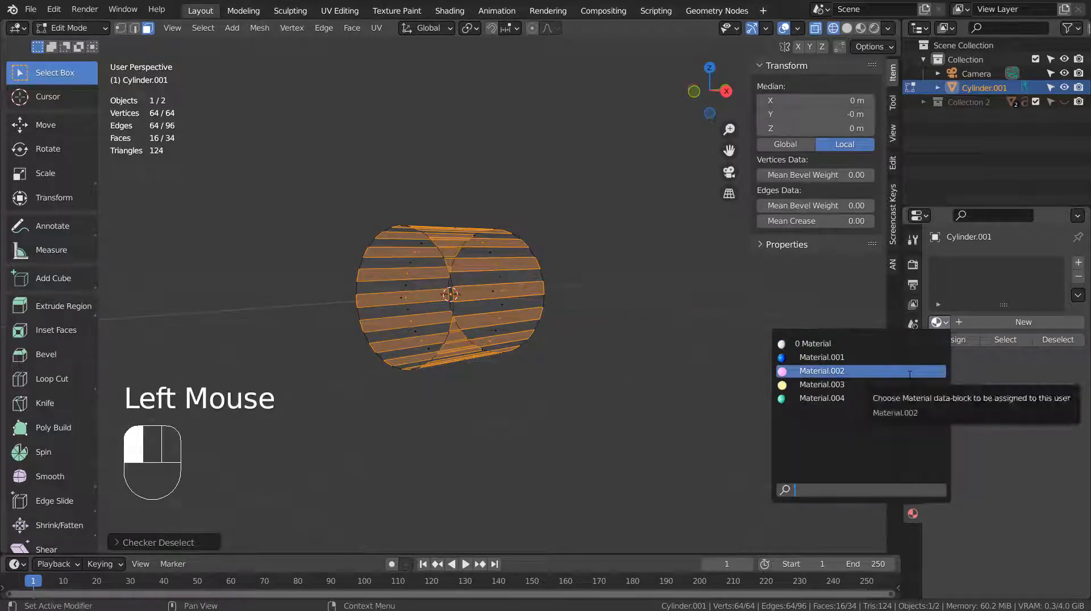
{"action": "left_click", "coordinate": [910, 371]}
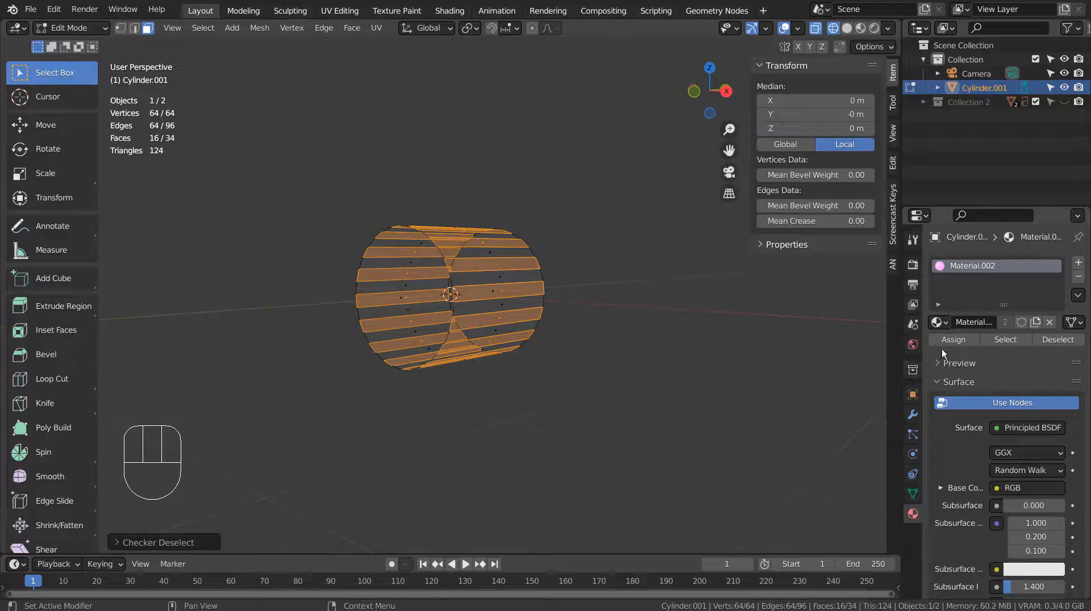
Invert the face selection and add a second material slot using Material.003
{"action": "key", "text": "ctrl+i"}
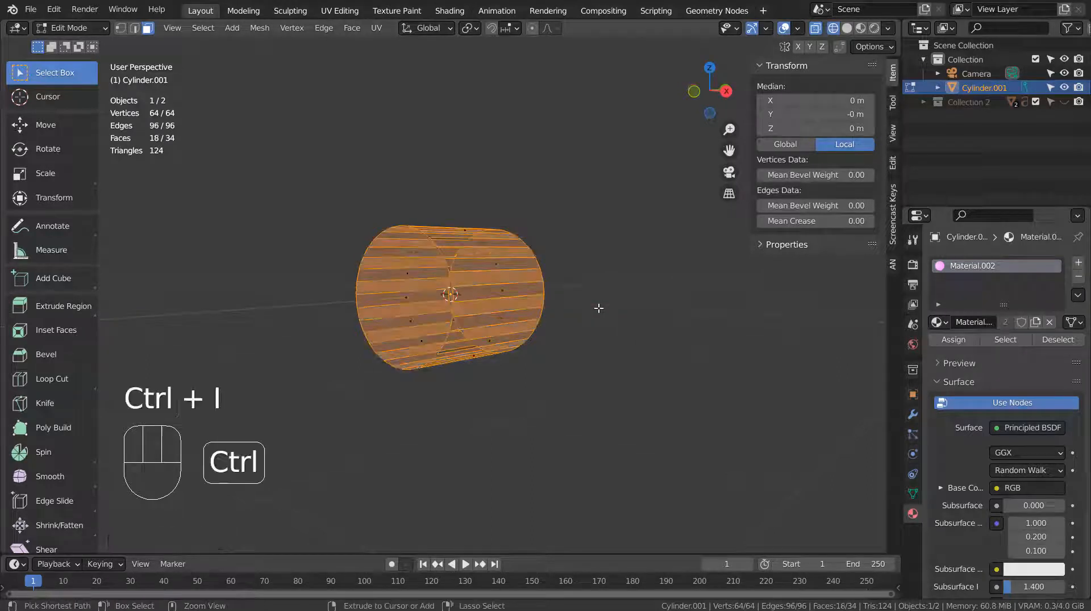
{"action": "left_click", "coordinate": [1078, 264]}
{"action": "left_click", "coordinate": [937, 352]}
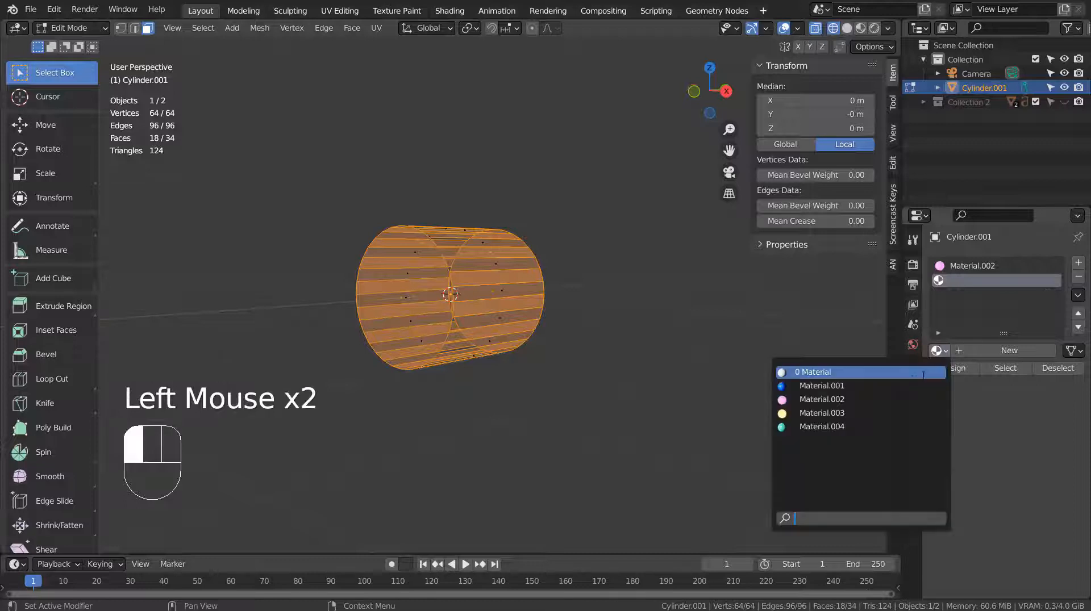
{"action": "left_click", "coordinate": [937, 414]}
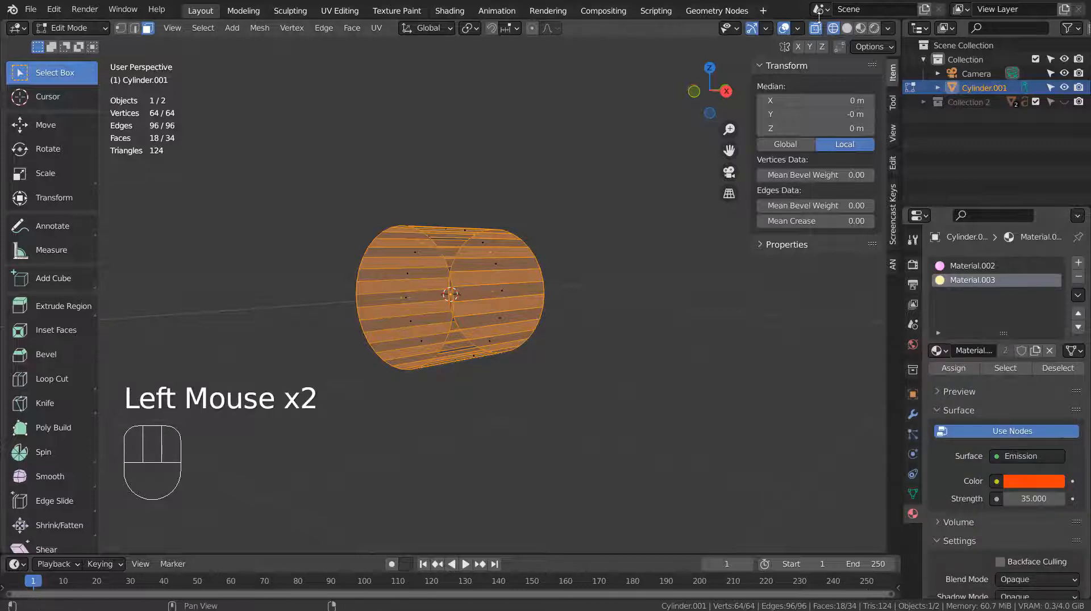
Switch the viewport to Material Preview shading and examine the cylinder's faces from several angles
{"action": "left_click", "coordinate": [860, 28]}
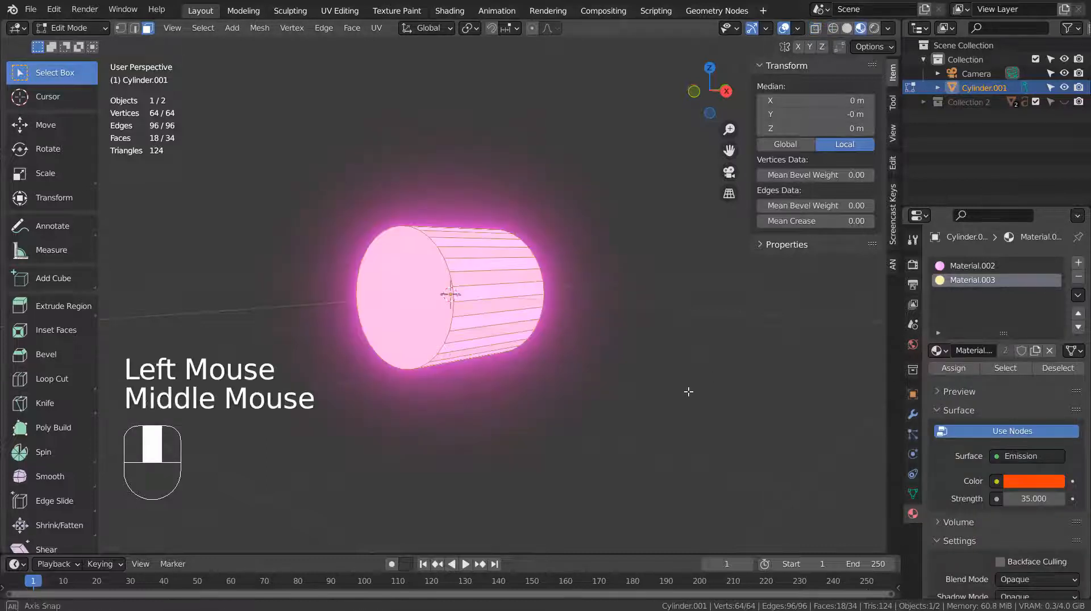
{"action": "middle_click_drag", "start_coordinate": [653, 341], "coordinate": [690, 398]}
{"action": "scroll", "coordinate": [619, 347], "scroll_direction": "up", "scroll_amount": 4}
{"action": "scroll", "coordinate": [620, 347], "scroll_direction": "up", "scroll_amount": 2}
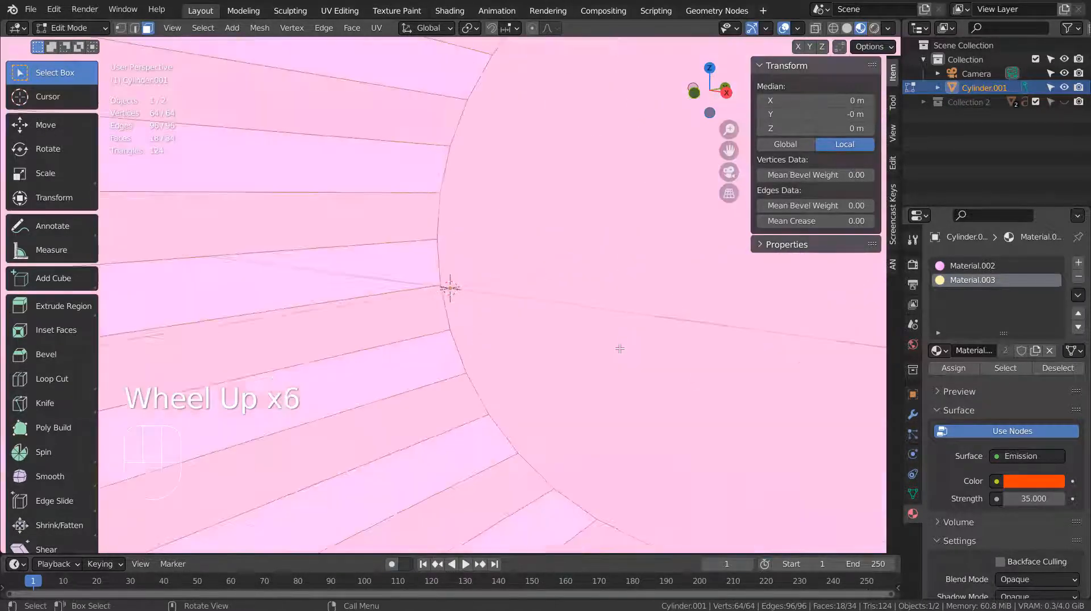
{"action": "middle_click_drag", "start_coordinate": [618, 346], "coordinate": [541, 362]}
{"action": "scroll", "coordinate": [555, 348], "scroll_direction": "down", "scroll_amount": 4}
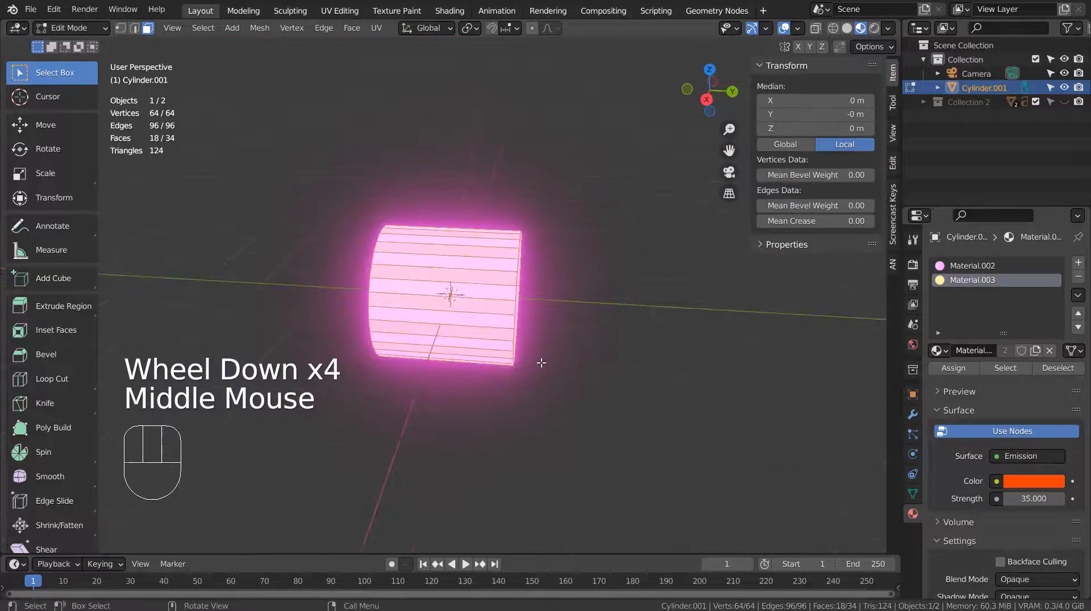
{"action": "middle_click_drag", "start_coordinate": [630, 359], "coordinate": [564, 353]}
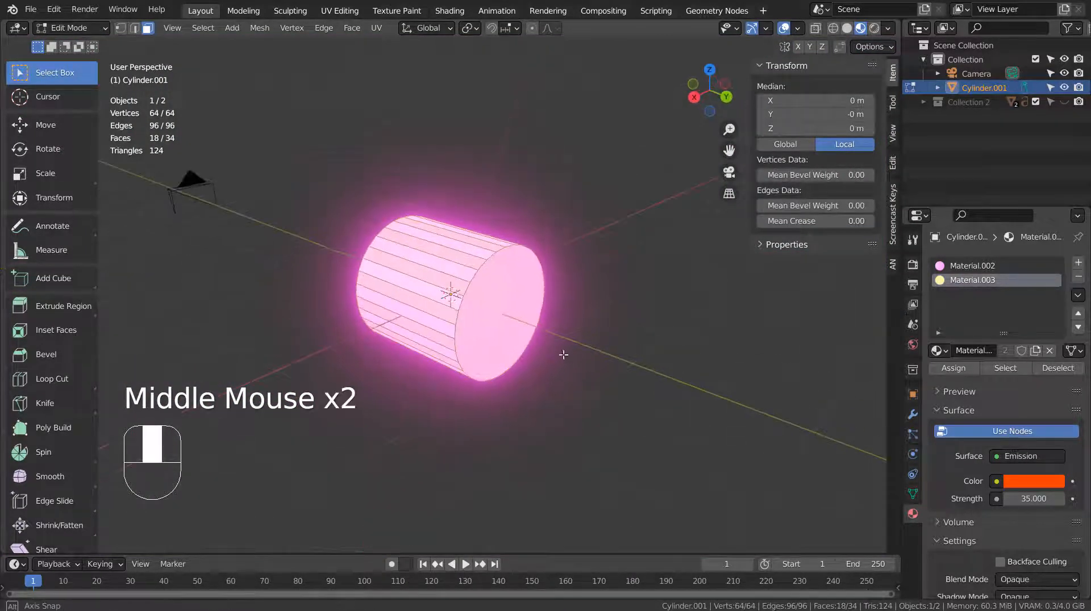
Select the cylinder's end face farthest from the camera and scale it down almost to a point
{"action": "key", "text": "3"}
{"action": "left_click", "coordinate": [491, 320]}
{"action": "key", "text": "s"}
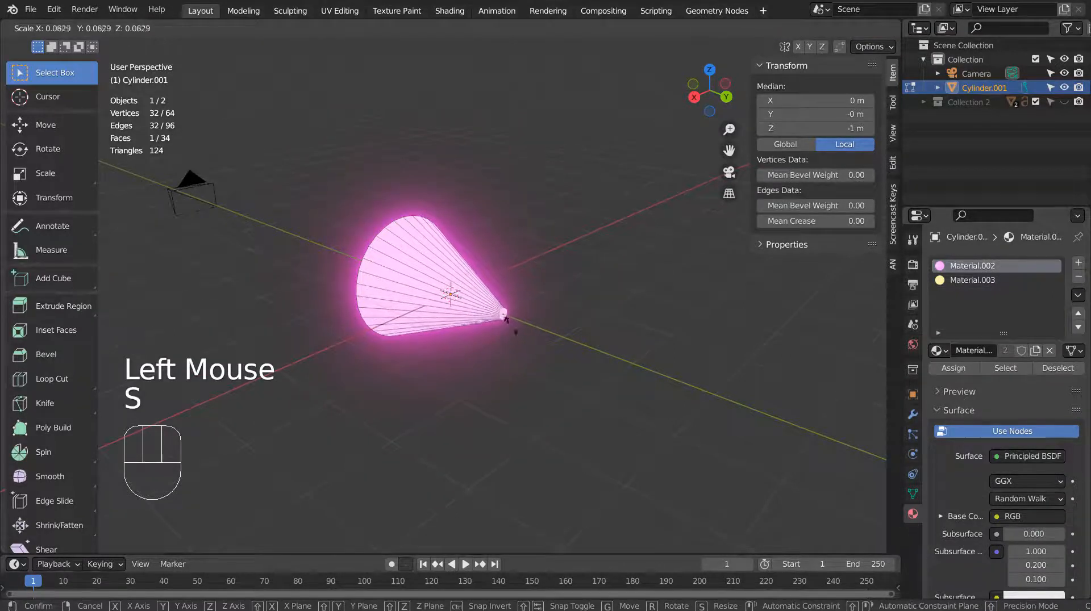
{"action": "left_click", "coordinate": [515, 313]}
{"action": "middle_click_drag", "start_coordinate": [514, 313], "coordinate": [646, 321]}
{"action": "scroll", "coordinate": [646, 321], "scroll_direction": "up", "scroll_amount": 1}
Return to Object Mode in camera view and scale the cone-shaped cylinder by about 3.1 to fill the frame
{"action": "key", "text": "KP_0"}
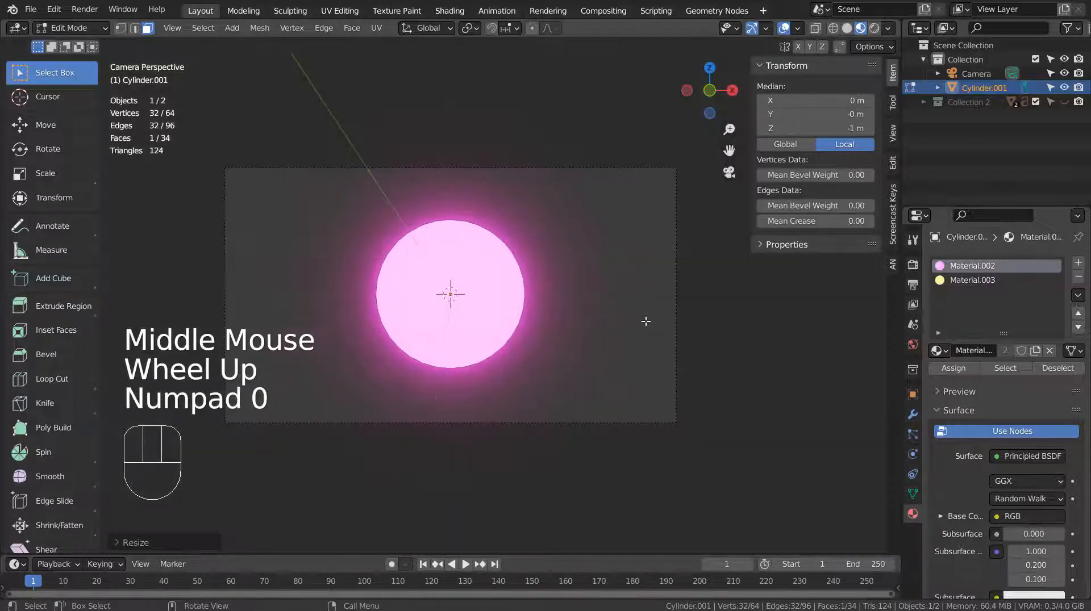
{"action": "left_click", "coordinate": [477, 295]}
{"action": "key", "text": "Tab"}
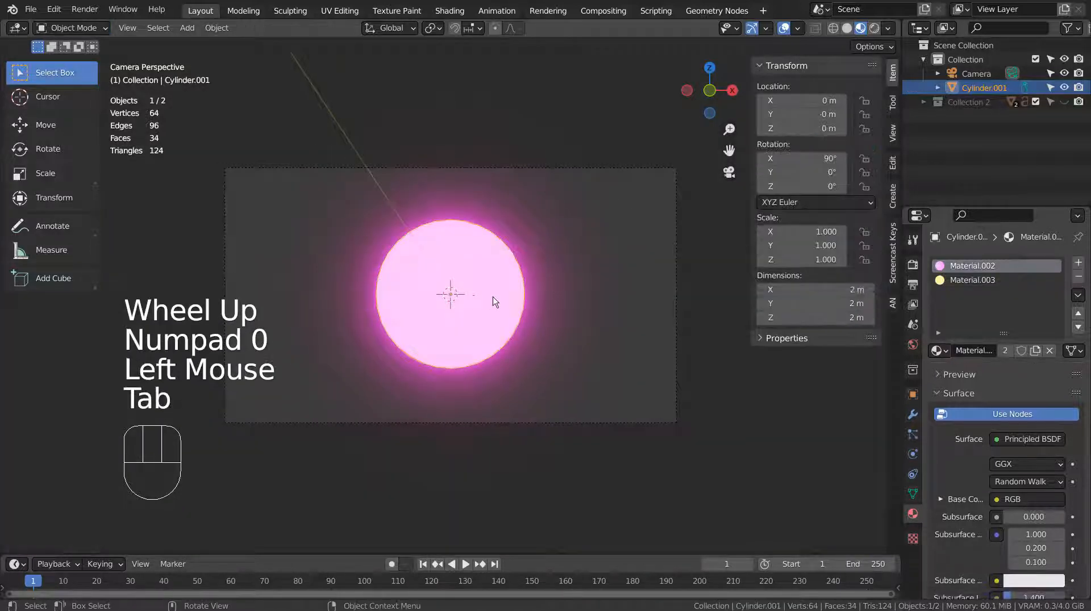
{"action": "left_click", "coordinate": [494, 302]}
{"action": "key", "text": "s"}
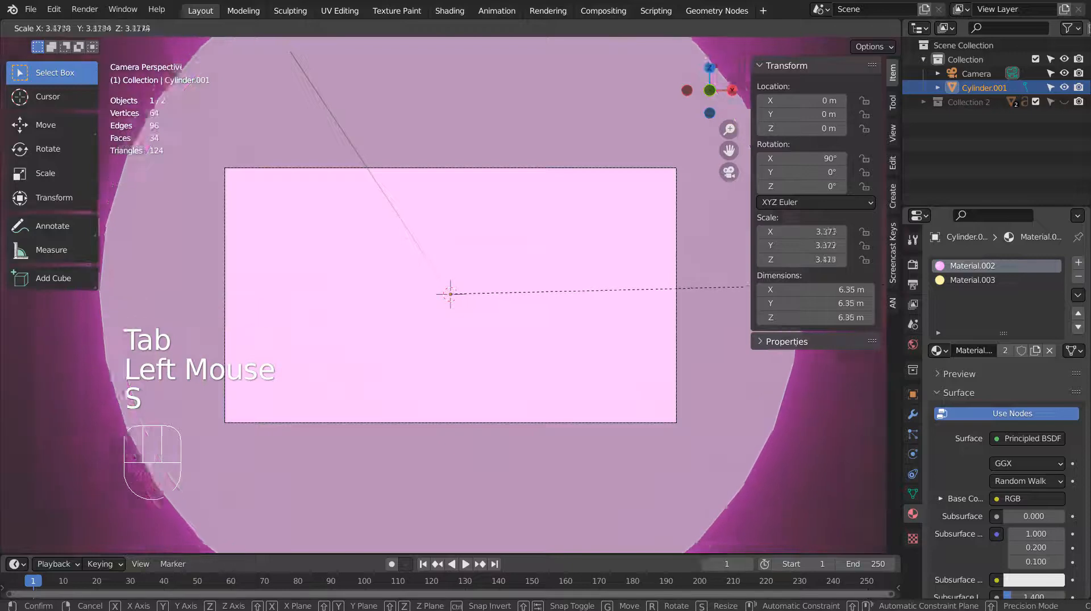
{"action": "left_click", "coordinate": [886, 287]}
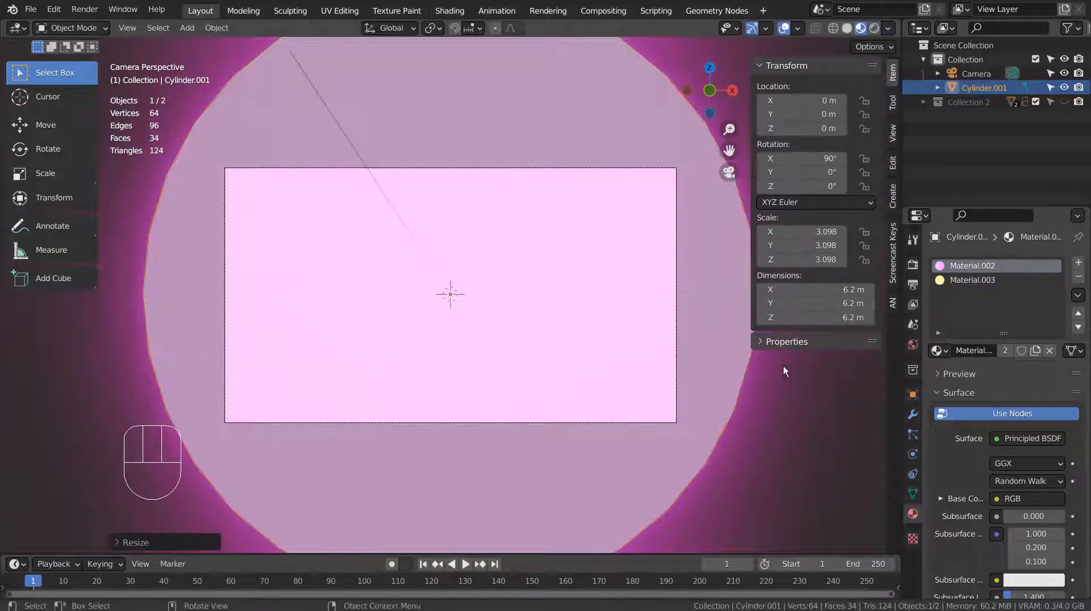
Delete the large end face of the cone-shaped cylinder so its inside is open toward the camera
{"action": "middle_click_drag", "start_coordinate": [783, 366], "coordinate": [708, 393]}
{"action": "key", "text": "Tab"}
{"action": "key", "text": "3"}
{"action": "left_click", "coordinate": [316, 336]}
{"action": "key", "text": "x"}
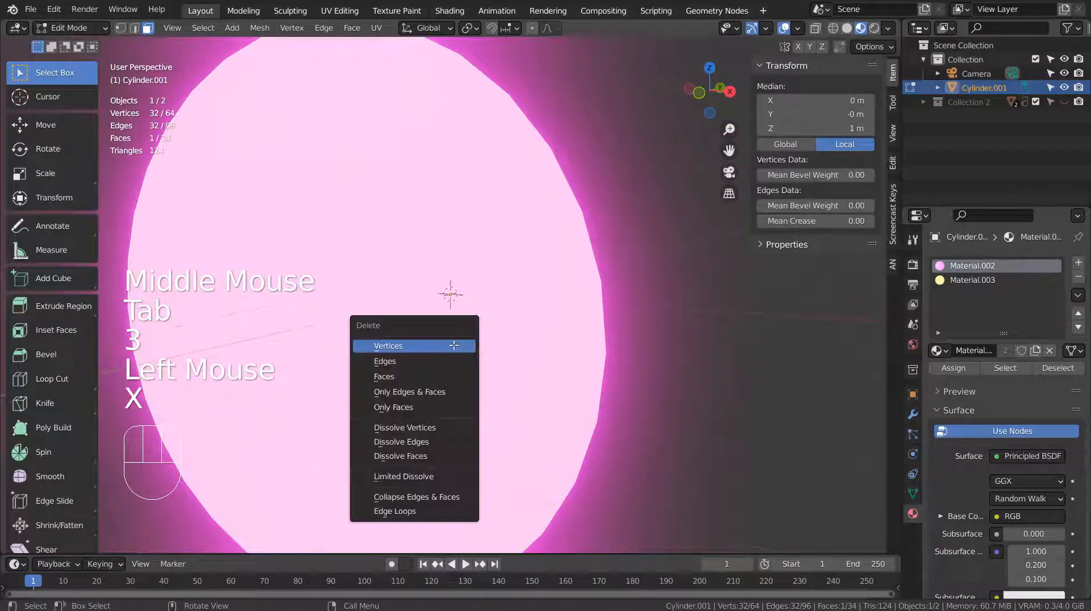
{"action": "left_click", "coordinate": [452, 376]}
{"action": "middle_click_drag", "start_coordinate": [453, 378], "coordinate": [483, 380]}
Check which faces are assigned to Material.002 by selecting them through its slot, and clear the selection
{"action": "left_click", "coordinate": [965, 282]}
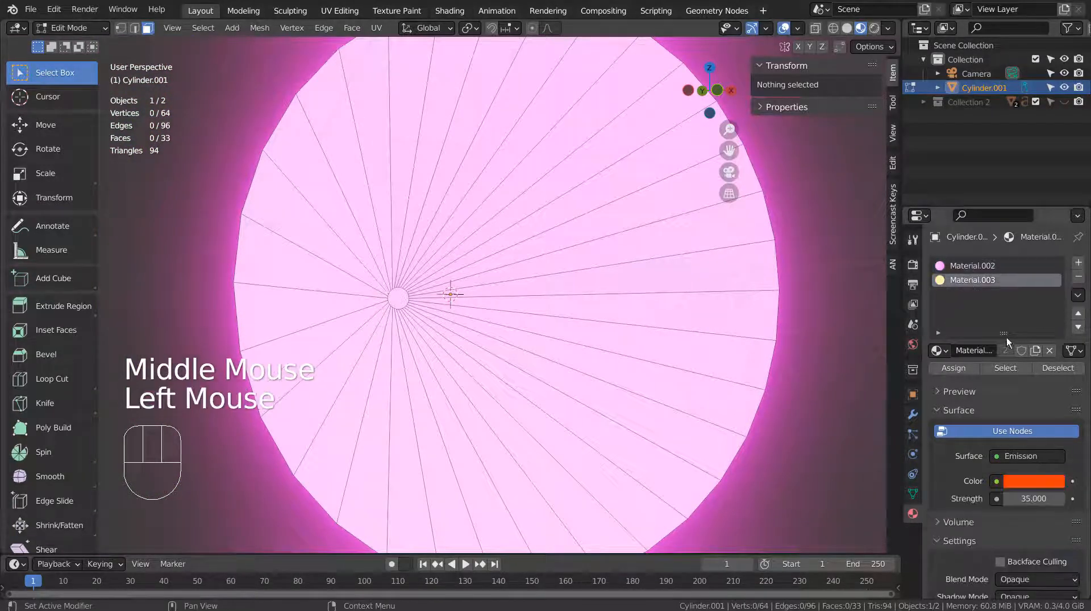
{"action": "left_click", "coordinate": [969, 266]}
{"action": "left_click", "coordinate": [1003, 367]}
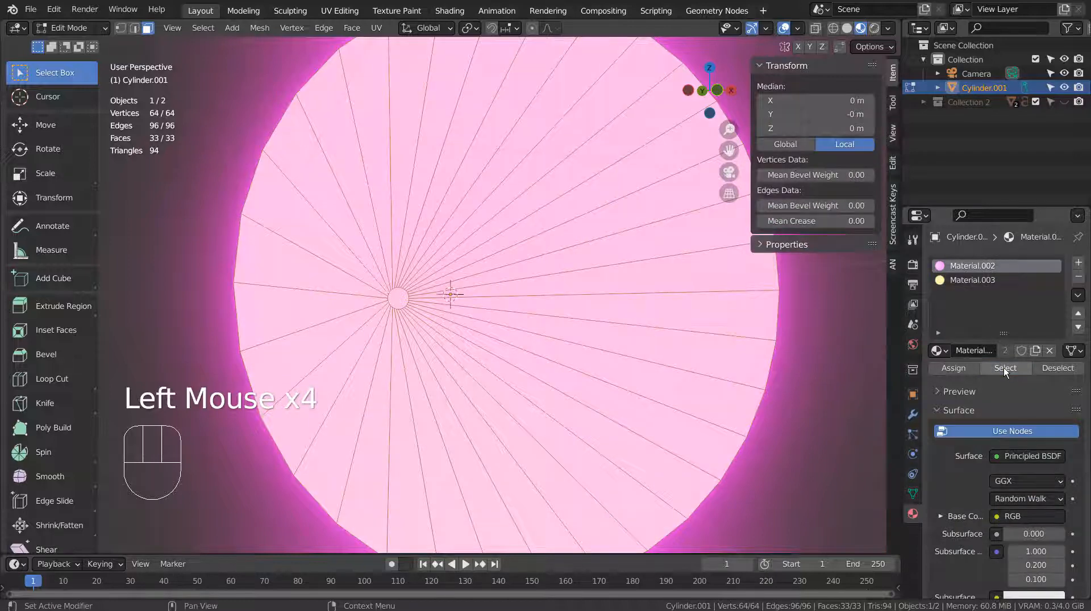
{"action": "left_click", "coordinate": [801, 365]}
{"action": "middle_click_drag", "start_coordinate": [801, 365], "coordinate": [612, 420]}
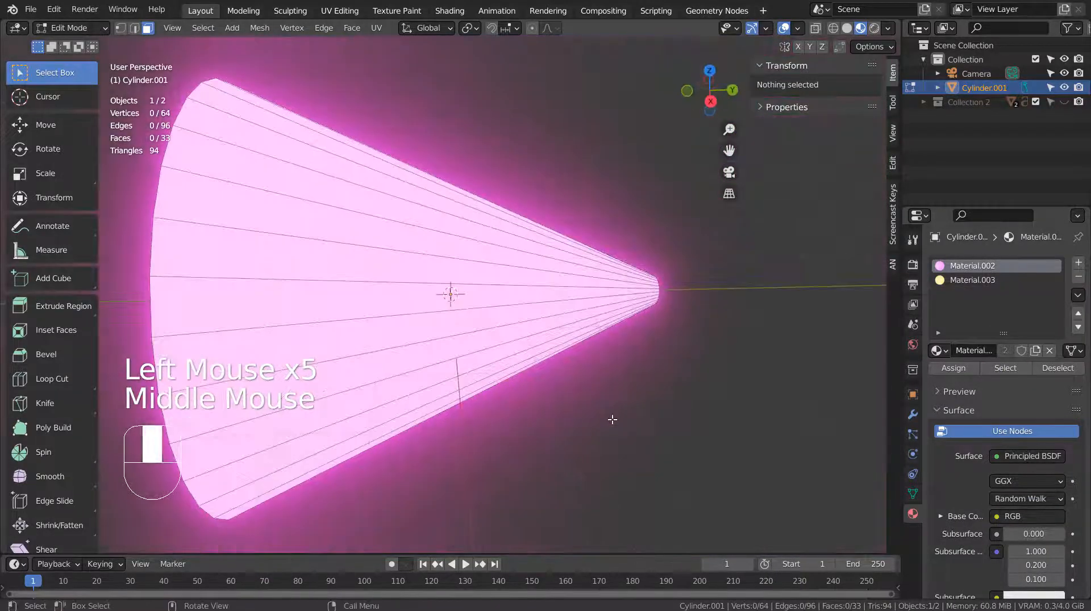
In wireframe display, box-select all side faces of the cone, leaving out the small end cap
{"action": "key", "text": "shift+z"}
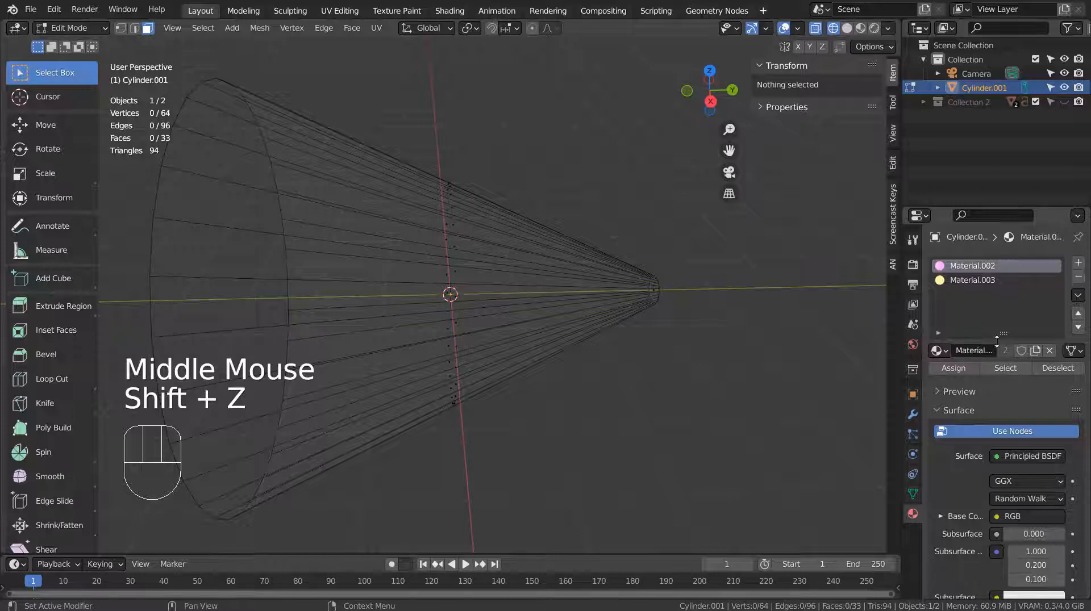
{"action": "left_click", "coordinate": [1007, 369]}
{"action": "left_click", "coordinate": [715, 364]}
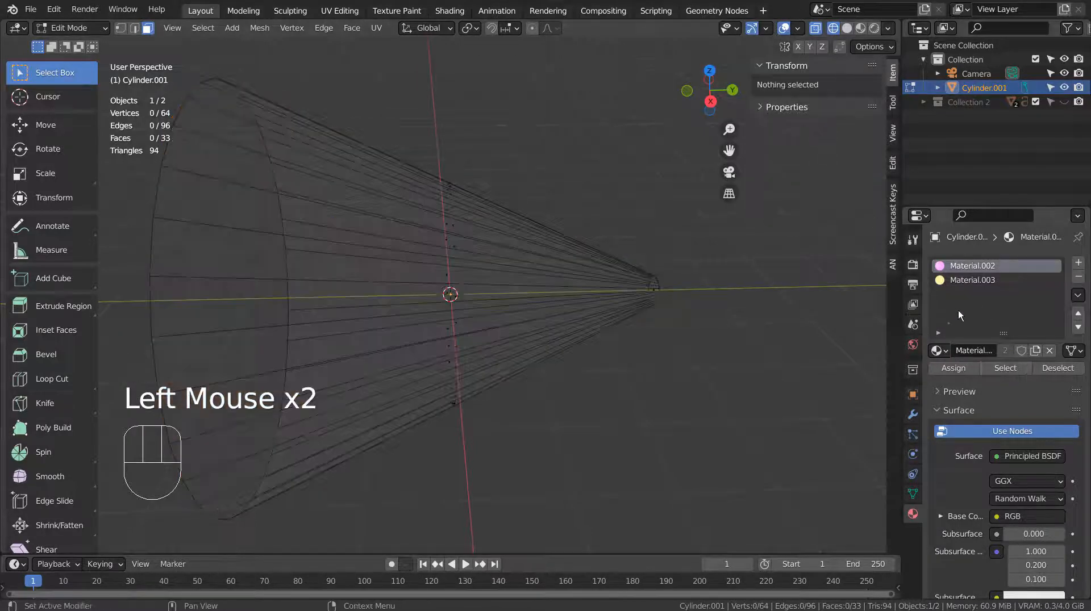
{"action": "left_click", "coordinate": [973, 280]}
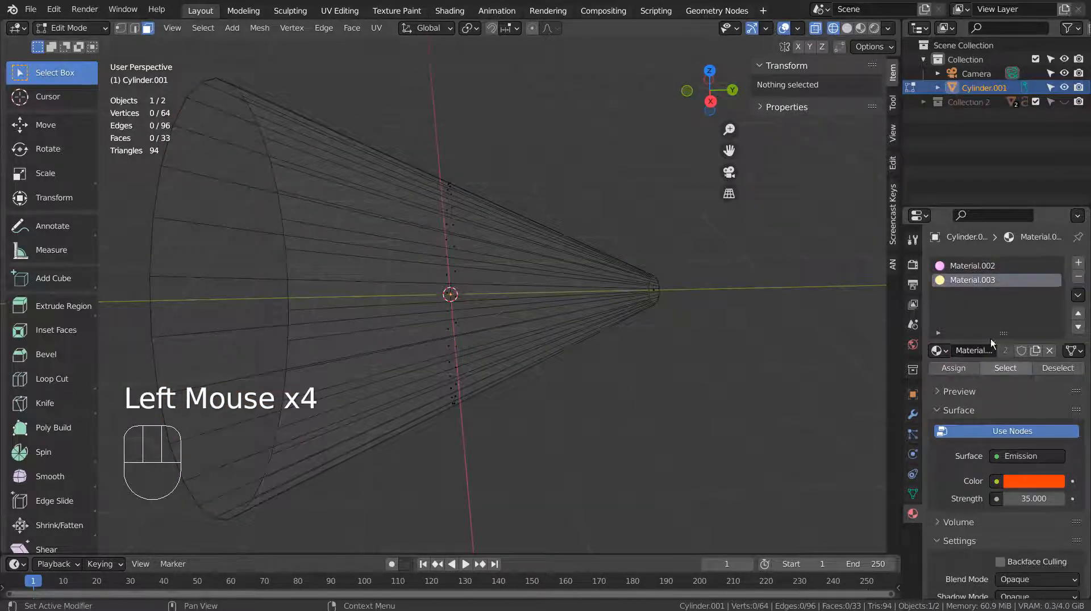
{"action": "left_click", "coordinate": [969, 265]}
{"action": "mouse_move", "coordinate": [785, 405]}
{"action": "middle_mouse_down"}
{"action": "mouse_move", "coordinate": [755, 411]}
{"action": "mouse_move", "coordinate": [779, 411]}
{"action": "middle_mouse_up"}
{"action": "key", "text": "b"}
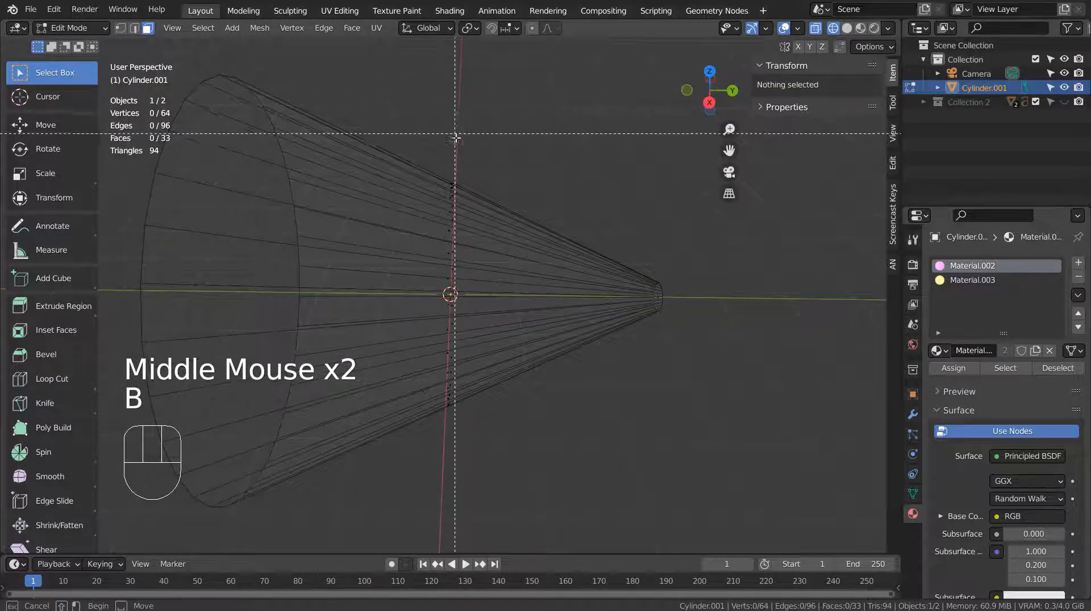
{"action": "left_click_drag", "start_coordinate": [421, 135], "coordinate": [501, 480]}
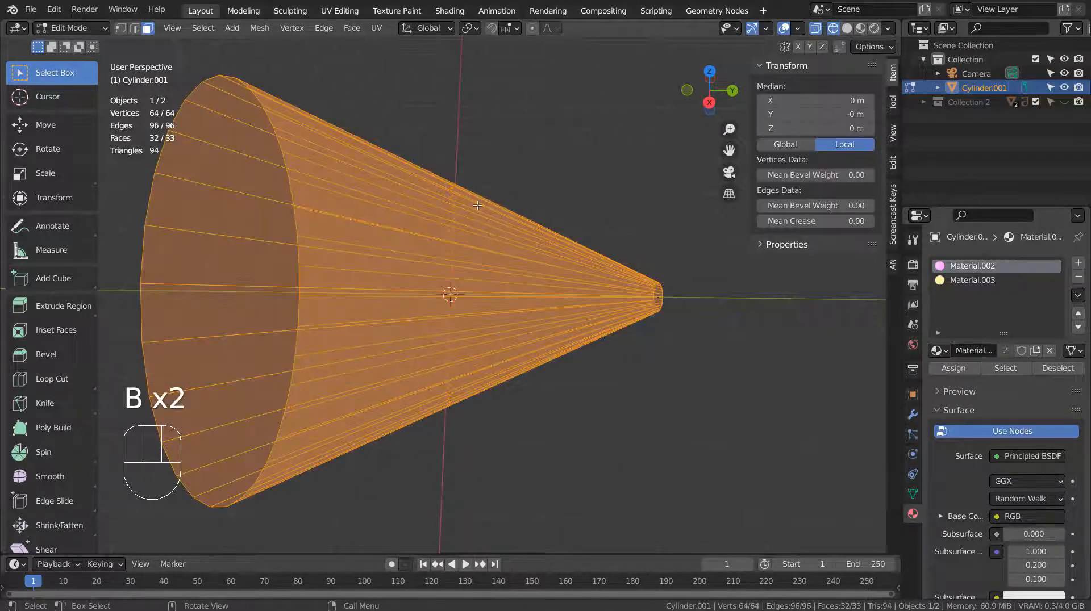
Reduce the selection to alternate side faces with Checker Deselect and assign Material.002 to them
{"action": "middle_click_drag", "start_coordinate": [477, 205], "coordinate": [271, 157]}
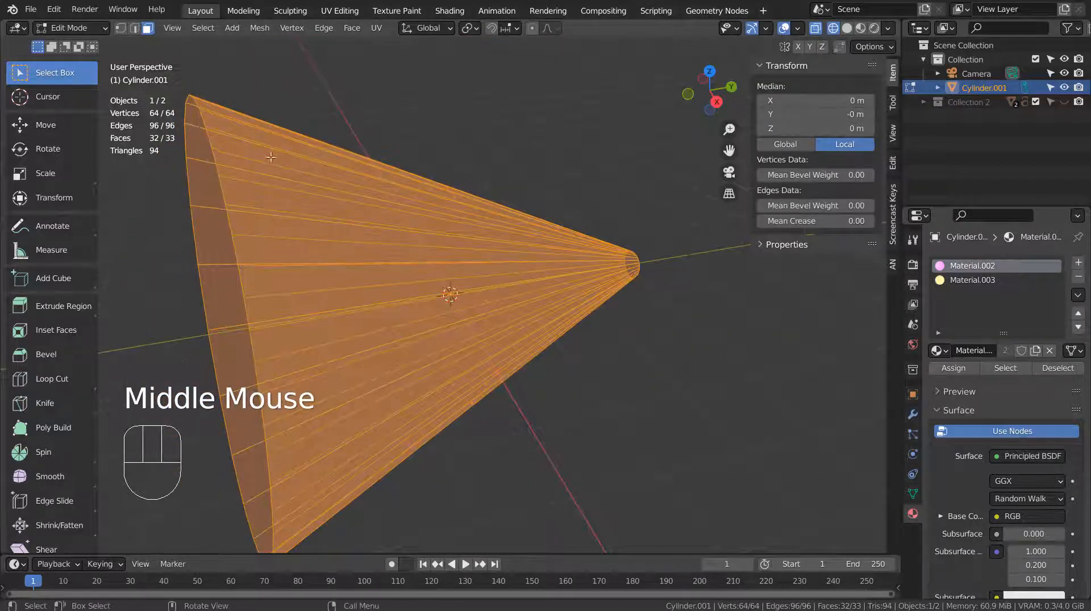
{"action": "left_click", "coordinate": [203, 27]}
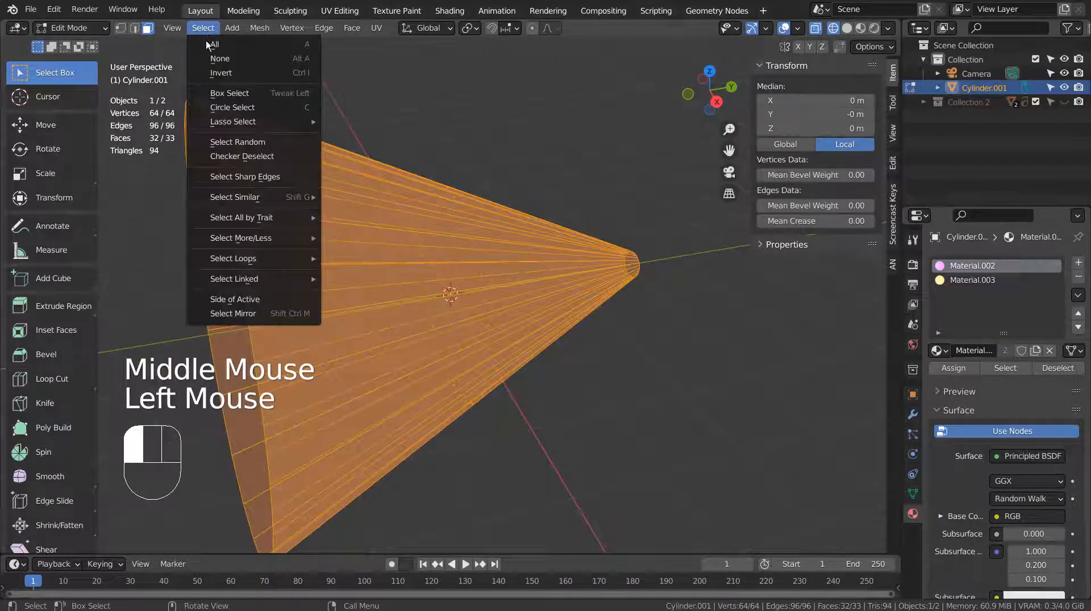
{"action": "left_click", "coordinate": [218, 156]}
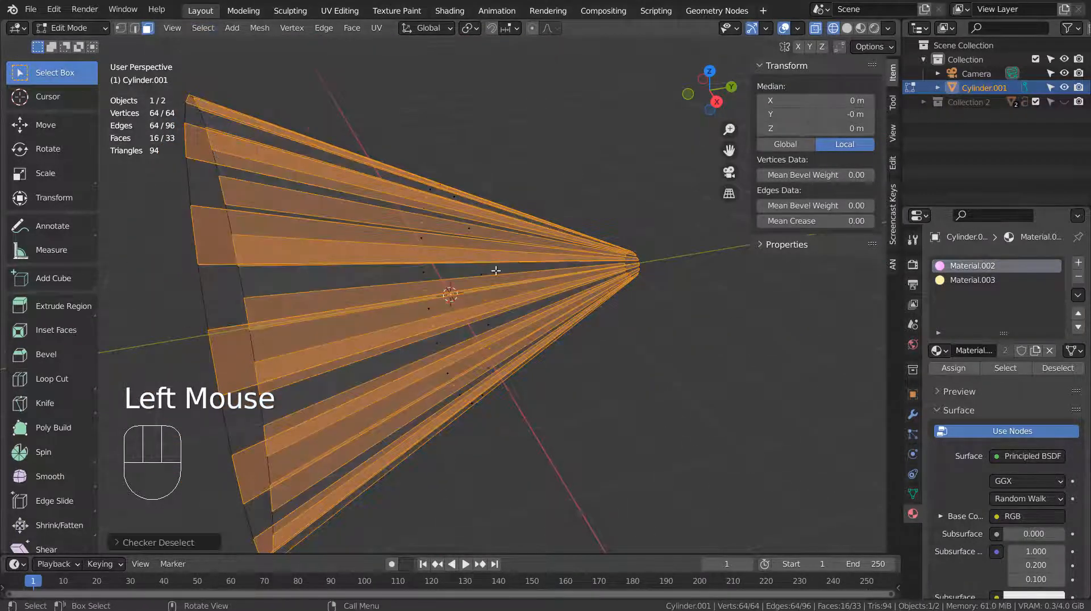
{"action": "left_click", "coordinate": [966, 369]}
Invert the face selection, assign Material.003 to those faces and clear the selection
{"action": "key", "text": "ctrl+i"}
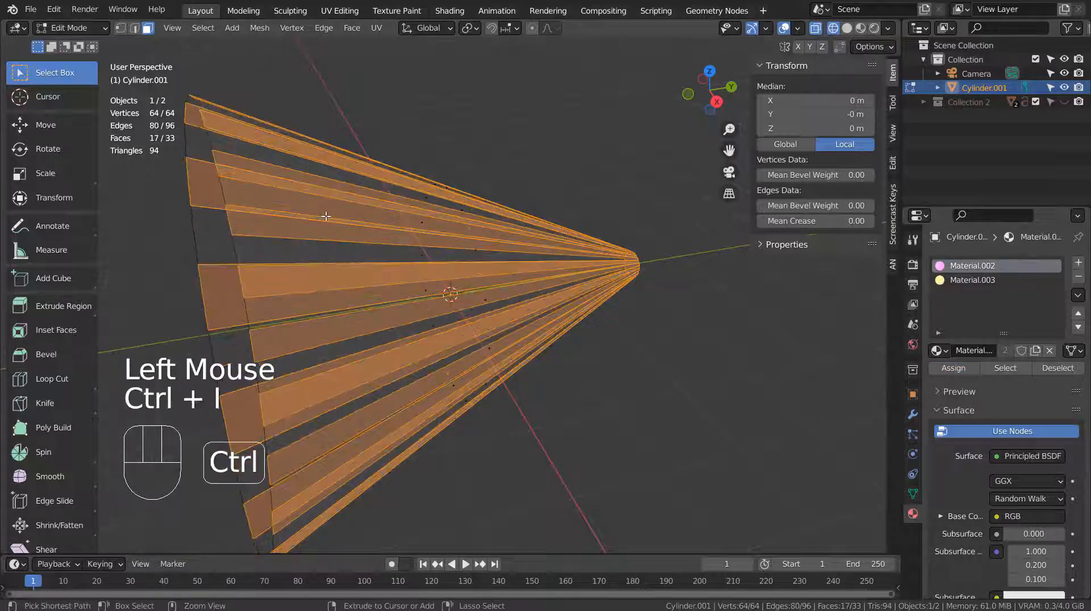
{"action": "left_click", "coordinate": [983, 279]}
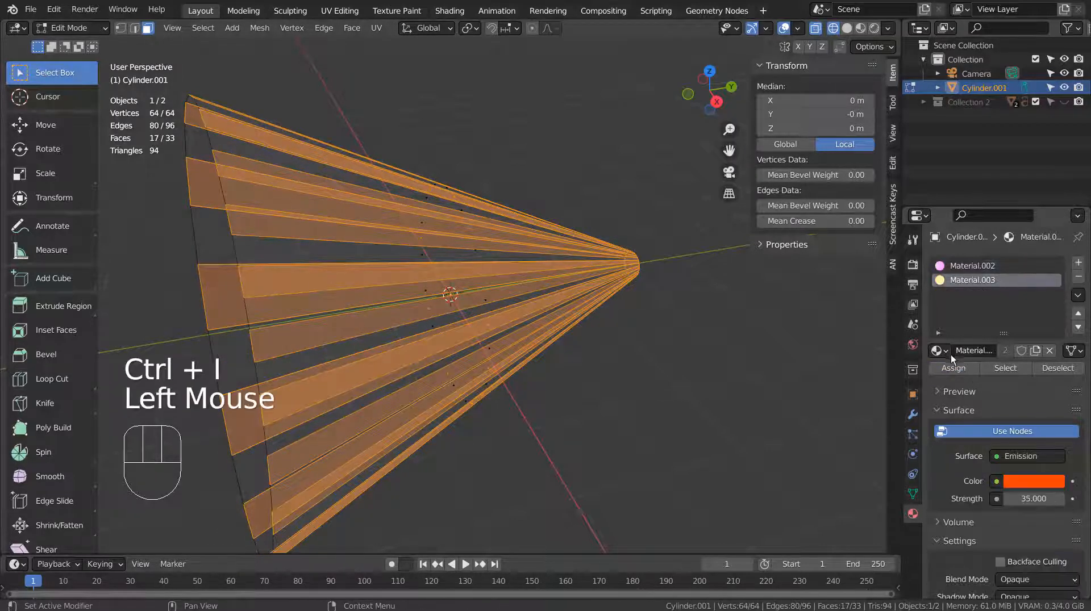
{"action": "left_click", "coordinate": [748, 115]}
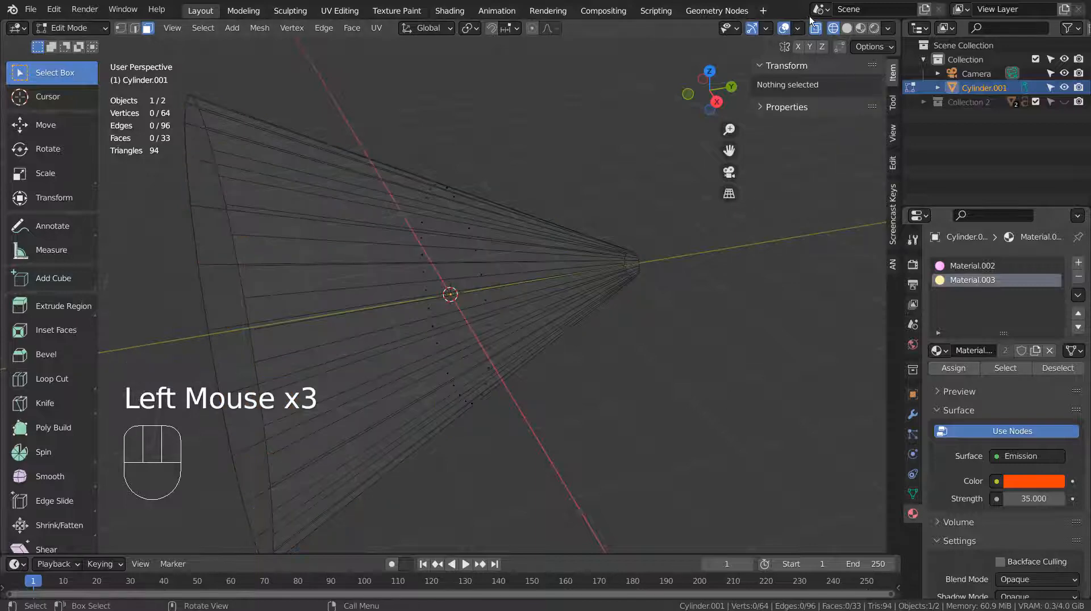
Switch to Material Preview shading and examine the cone's alternating stripes from the camera view
{"action": "left_click", "coordinate": [860, 28]}
{"action": "middle_click_drag", "start_coordinate": [592, 387], "coordinate": [703, 350]}
{"action": "key", "text": "KP_0"}
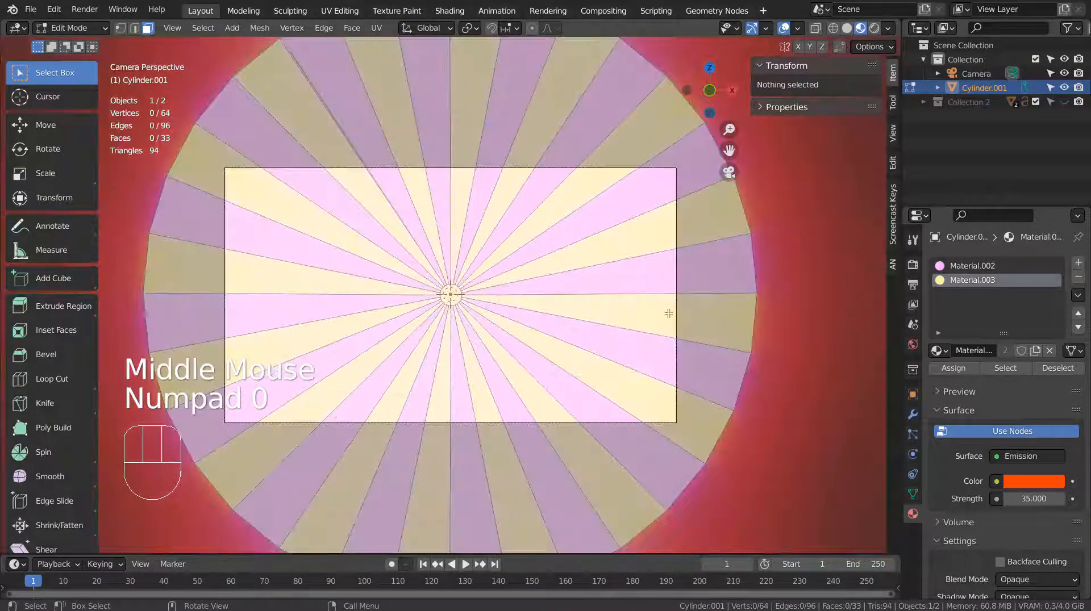
{"action": "left_click", "coordinate": [787, 254]}
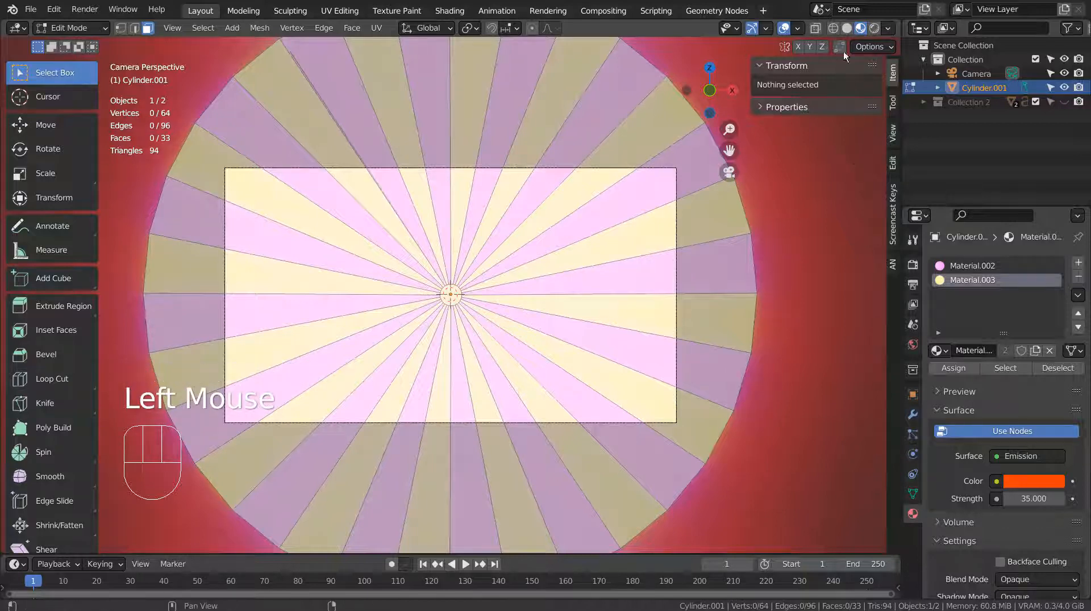
{"action": "left_click", "coordinate": [846, 30]}
{"action": "key", "text": "shift+a"}
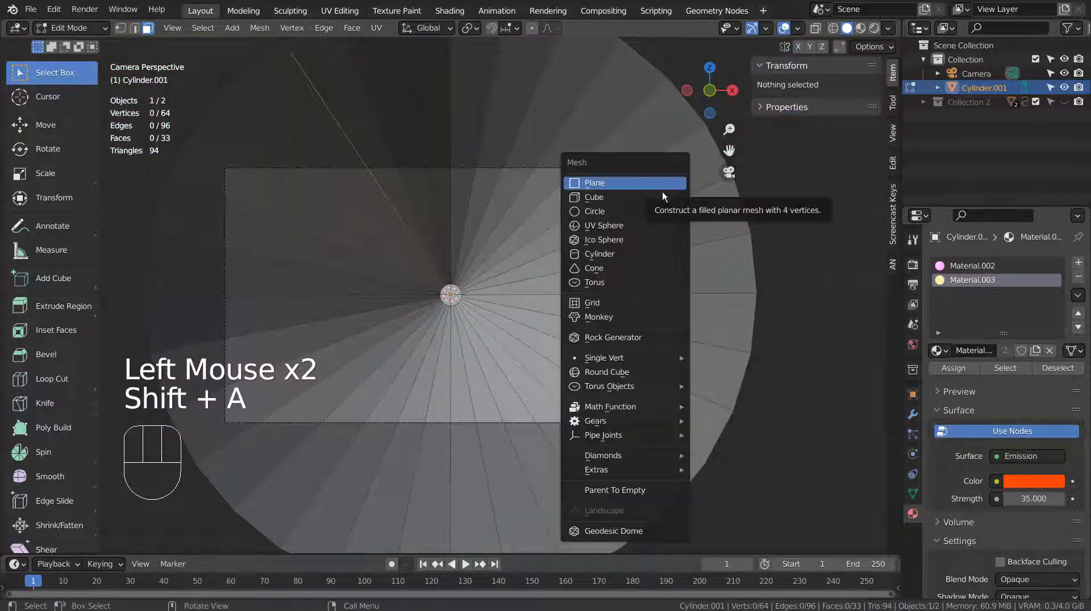
{"action": "mouse_move", "coordinate": [649, 473]}
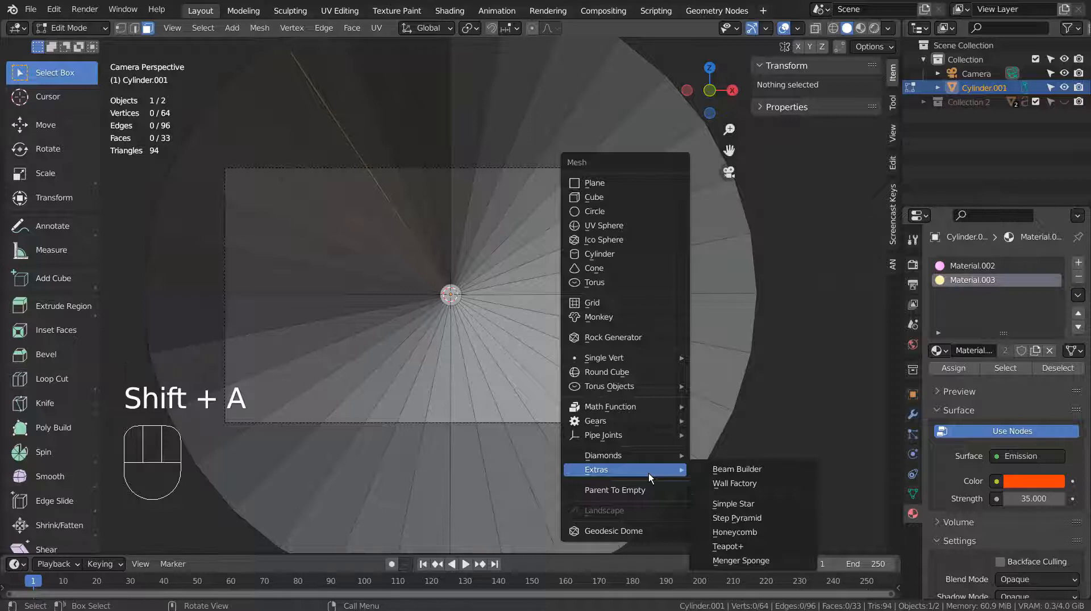
{"action": "left_click", "coordinate": [748, 505]}
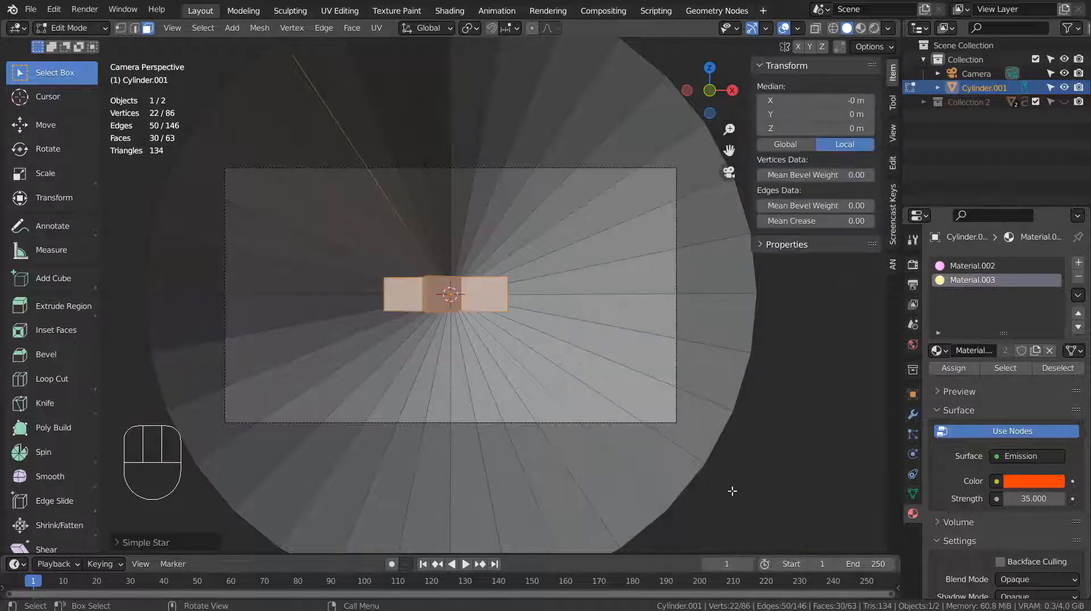
{"action": "type", "text": "rx90"}
{"action": "key", "text": "Return"}
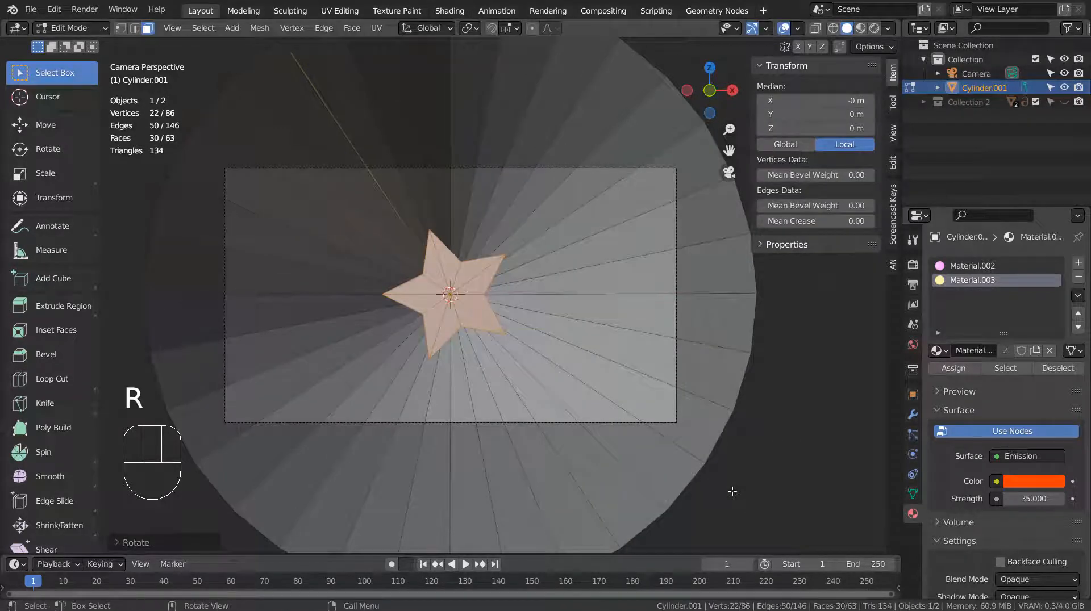
{"action": "key", "text": "Tab"}
{"action": "left_click", "coordinate": [439, 282]}
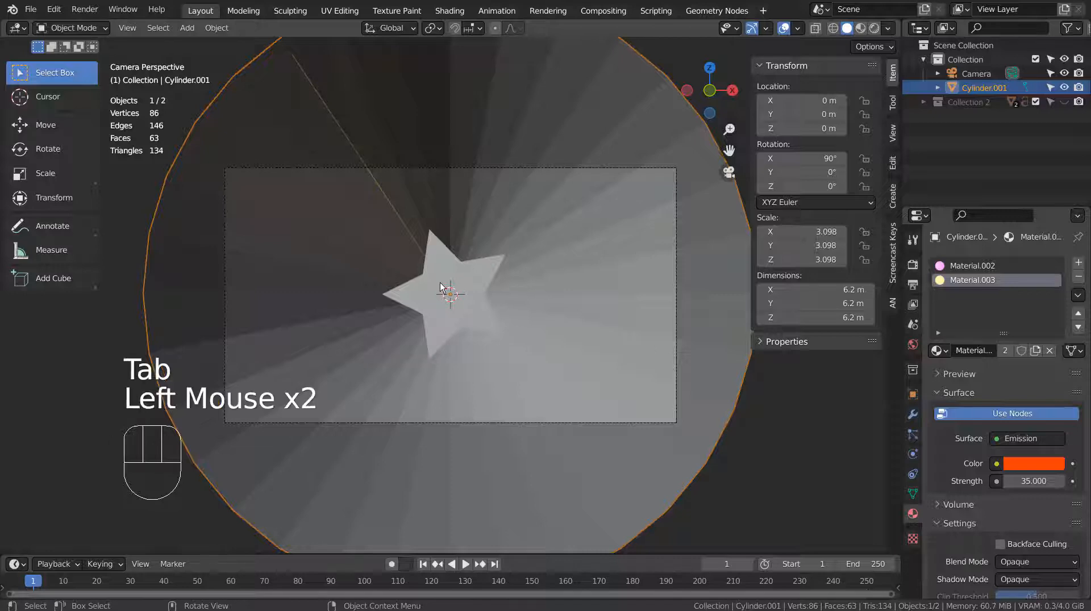
{"action": "key", "text": "Tab"}
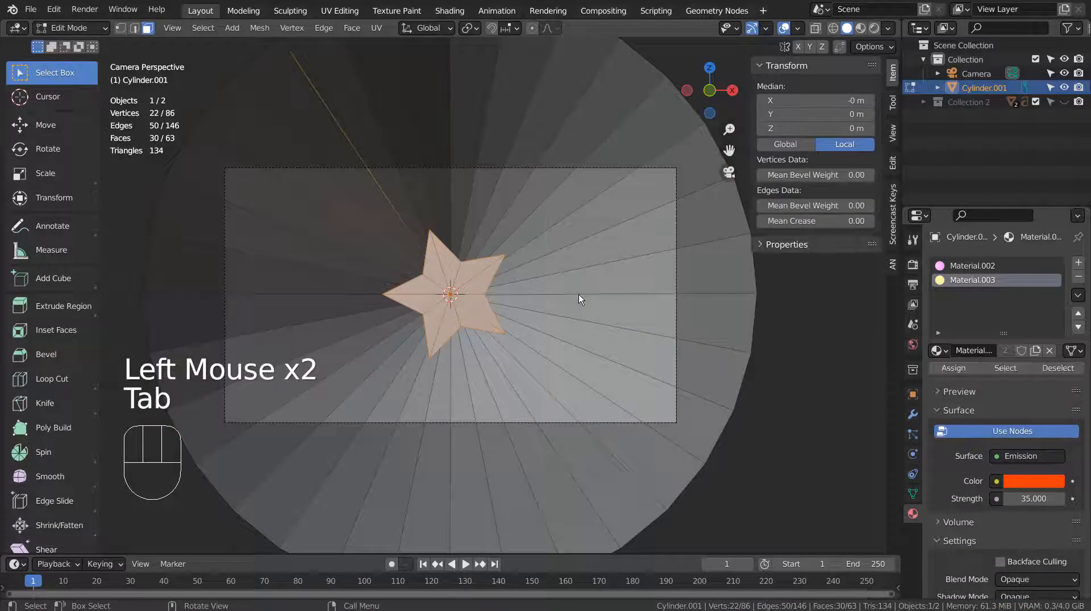
{"action": "key", "text": "x"}
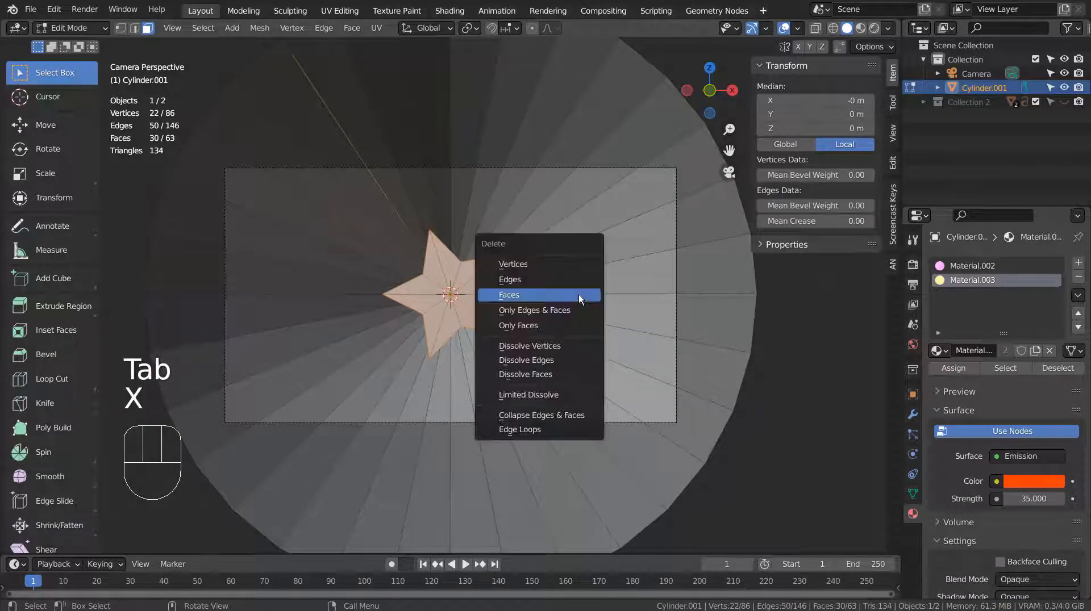
{"action": "left_click", "coordinate": [579, 295]}
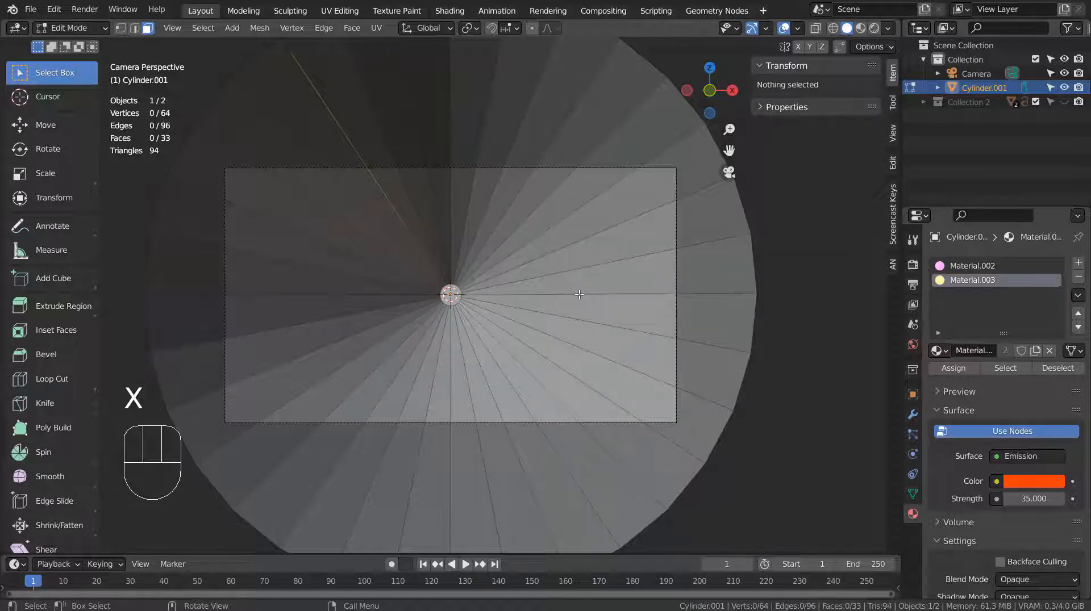
Return to Object Mode and add a Simple Star mesh as a separate object
{"action": "key", "text": "Tab"}
{"action": "key", "text": "shift+a"}
{"action": "mouse_move", "coordinate": [467, 313]}
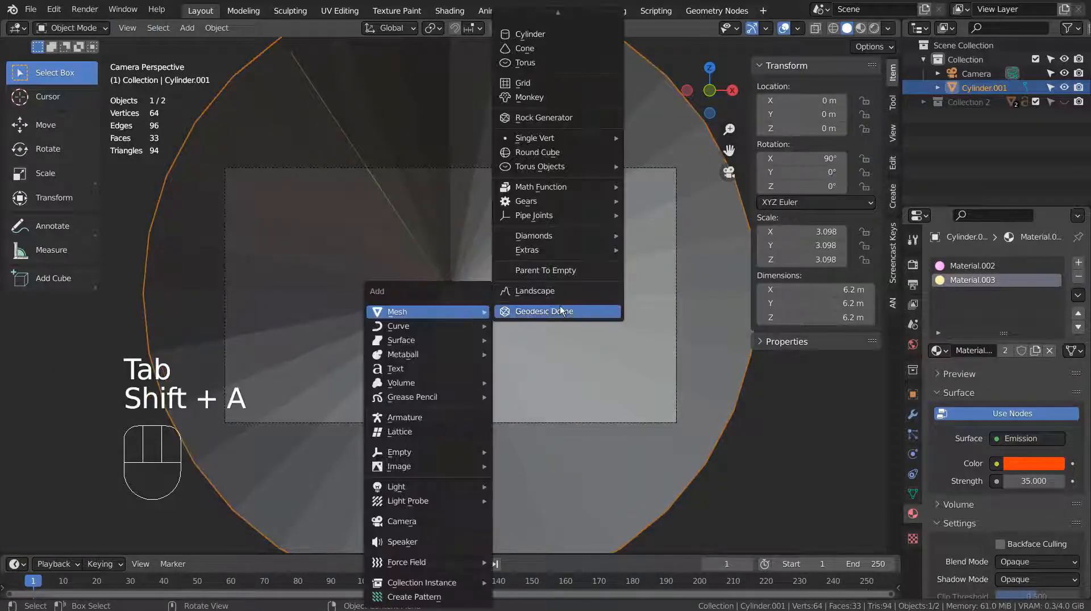
{"action": "mouse_move", "coordinate": [588, 250]}
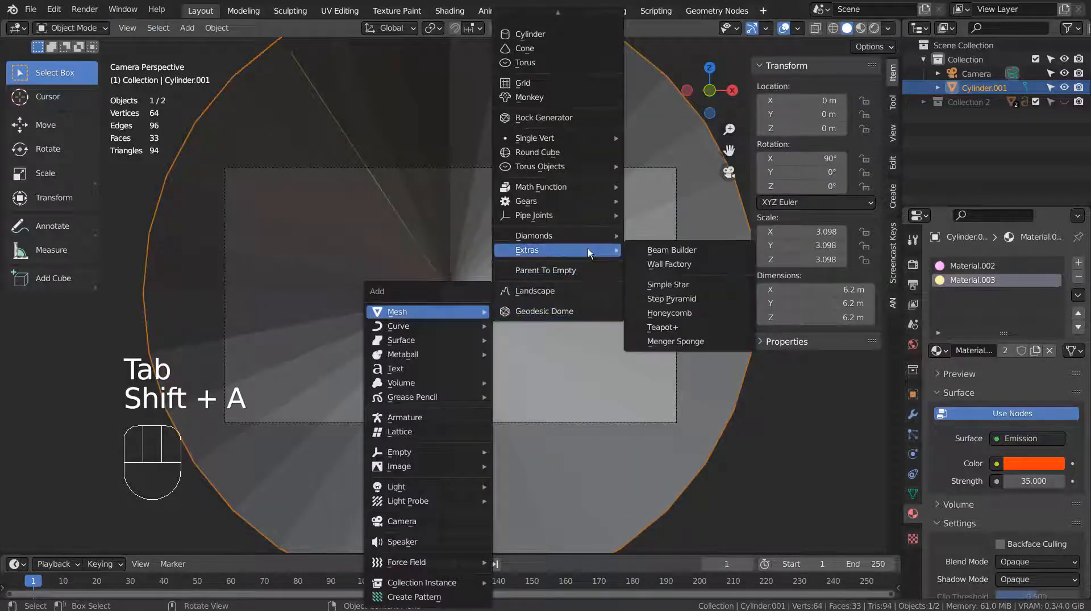
{"action": "left_click", "coordinate": [685, 287]}
Rotate the star 90° about the X axis and give it Material.003
{"action": "key", "text": "r"}
{"action": "key", "text": "x"}
{"action": "key", "text": "9"}
{"action": "key", "text": "0"}
{"action": "key", "text": "Return"}
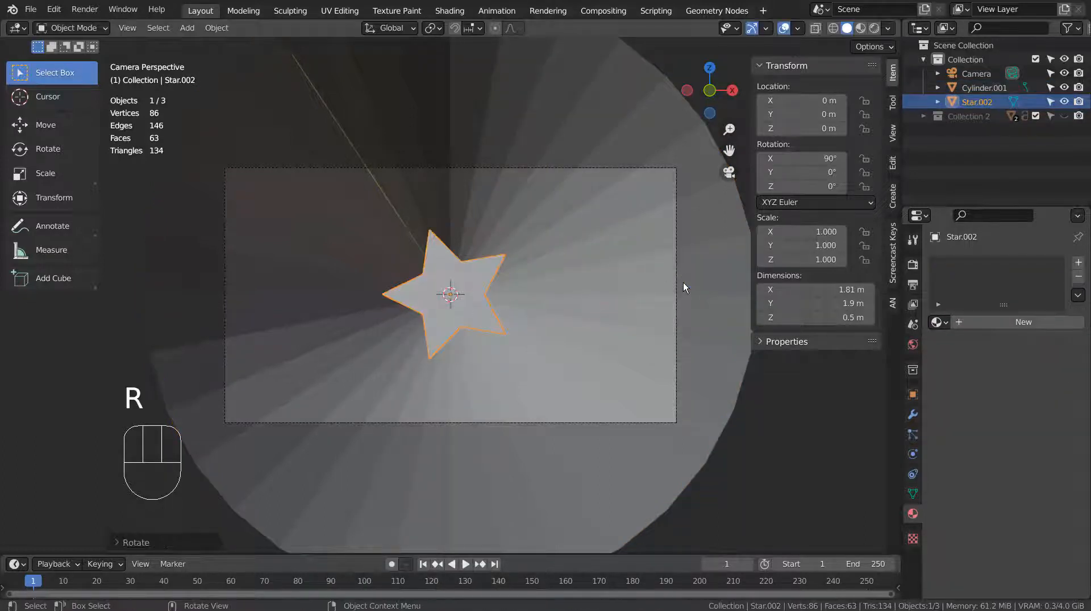
{"action": "left_click", "coordinate": [937, 323]}
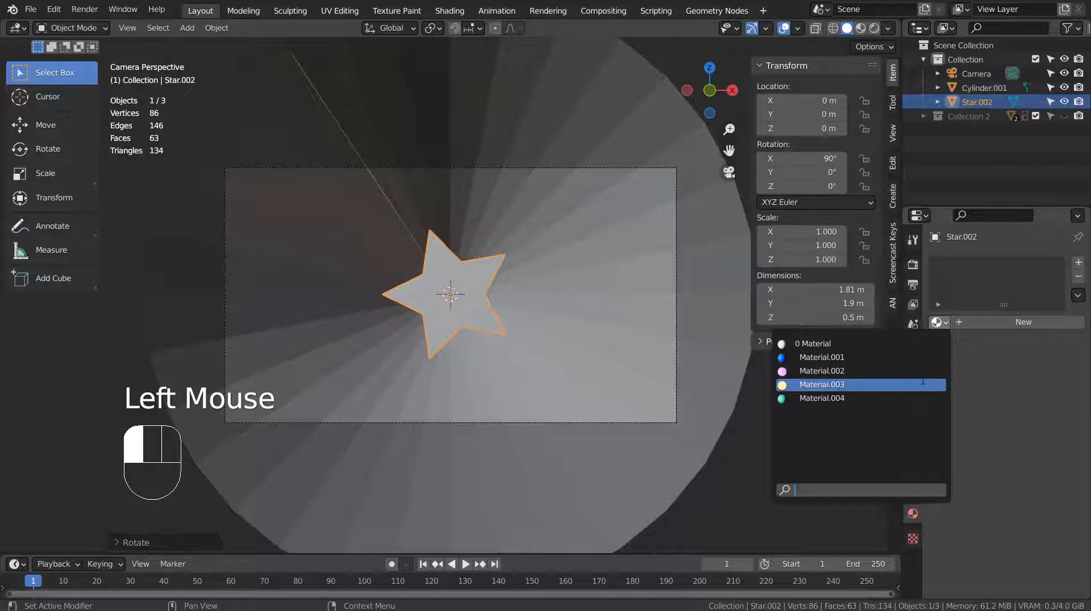
{"action": "left_click", "coordinate": [922, 382]}
Select the cone-shaped cylinder and replace Material.003 in its second slot with Material.001
{"action": "left_click", "coordinate": [605, 306]}
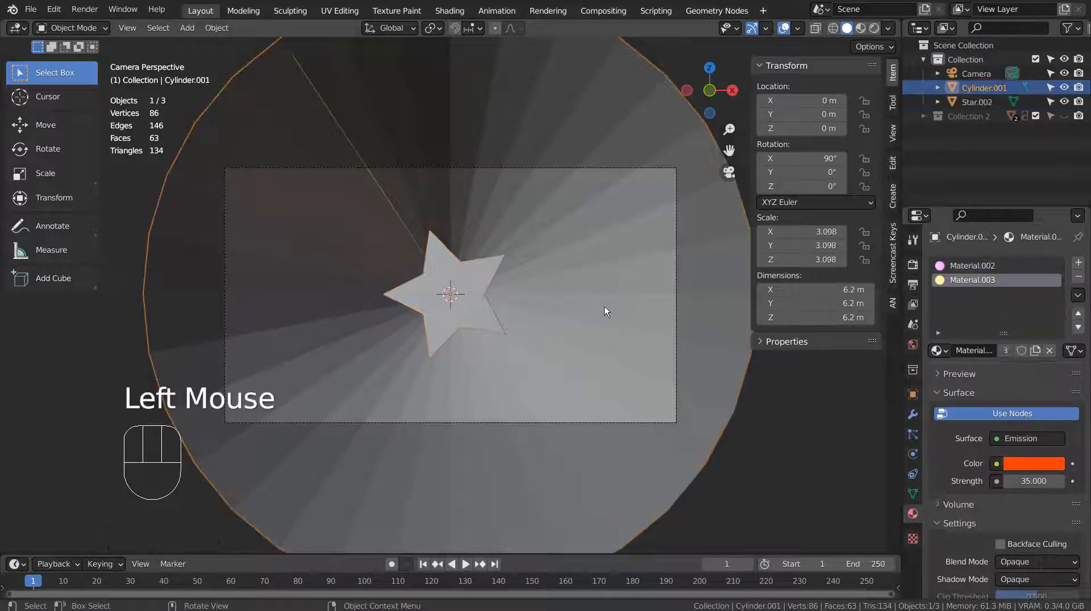
{"action": "key", "text": "Tab"}
{"action": "key", "text": "Tab"}
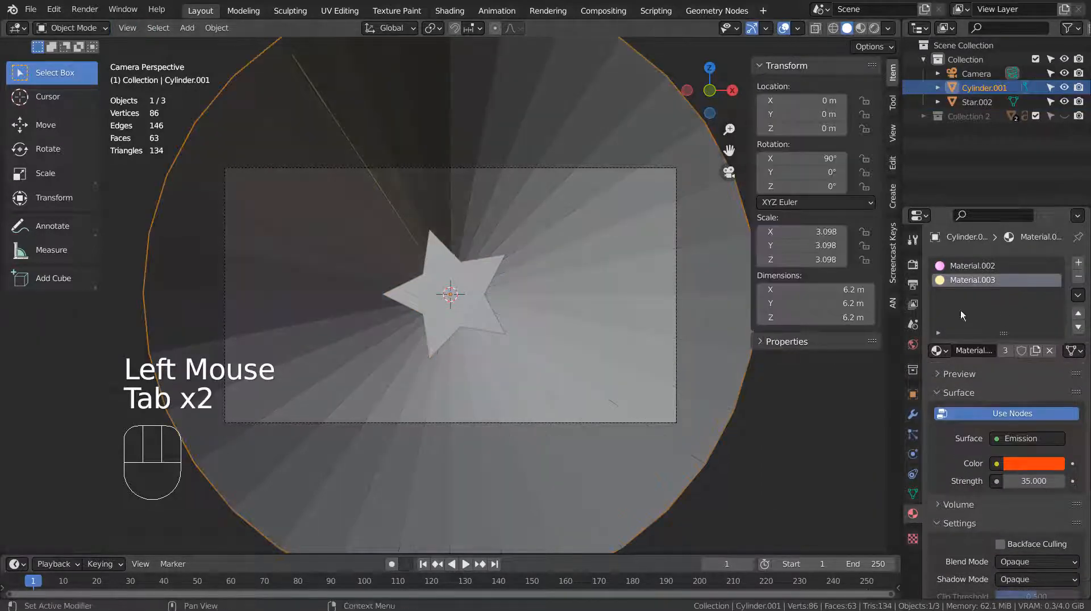
{"action": "left_click", "coordinate": [960, 265]}
{"action": "left_click", "coordinate": [961, 281]}
{"action": "left_click", "coordinate": [937, 350]}
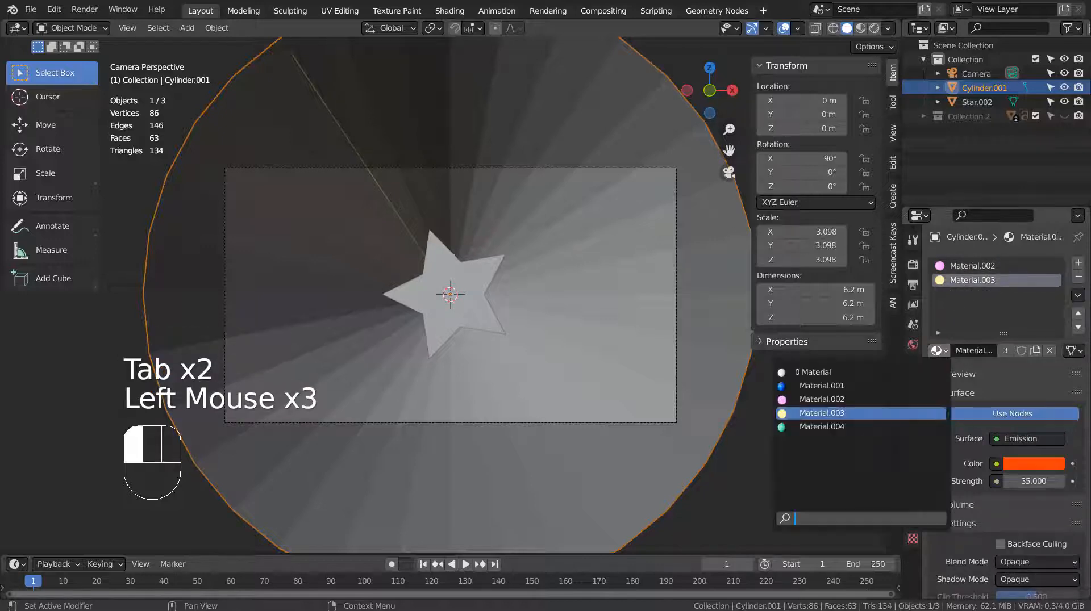
{"action": "left_click", "coordinate": [925, 387]}
{"action": "key", "text": "Tab"}
{"action": "key", "text": "Tab"}
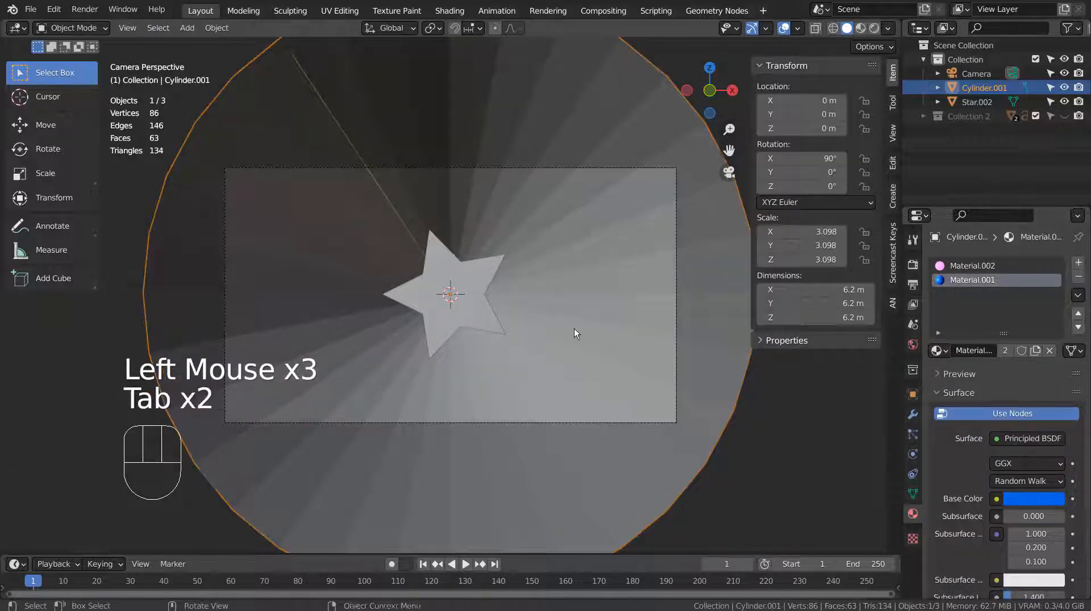
Switch the viewport to Material Preview shading and examine the star against the striped sunburst
{"action": "key", "text": "shift+z"}
{"action": "key", "text": "shift+z"}
{"action": "left_click", "coordinate": [862, 30]}
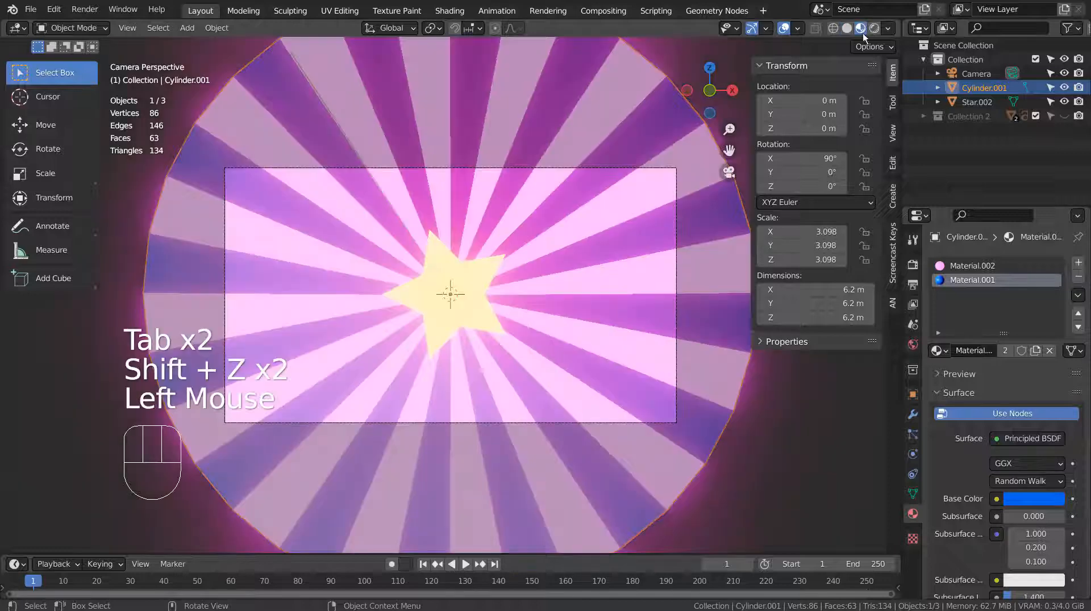
{"action": "scroll", "coordinate": [619, 282], "scroll_direction": "up", "scroll_amount": 4}
{"action": "scroll", "coordinate": [619, 283], "scroll_direction": "down", "scroll_amount": 3}
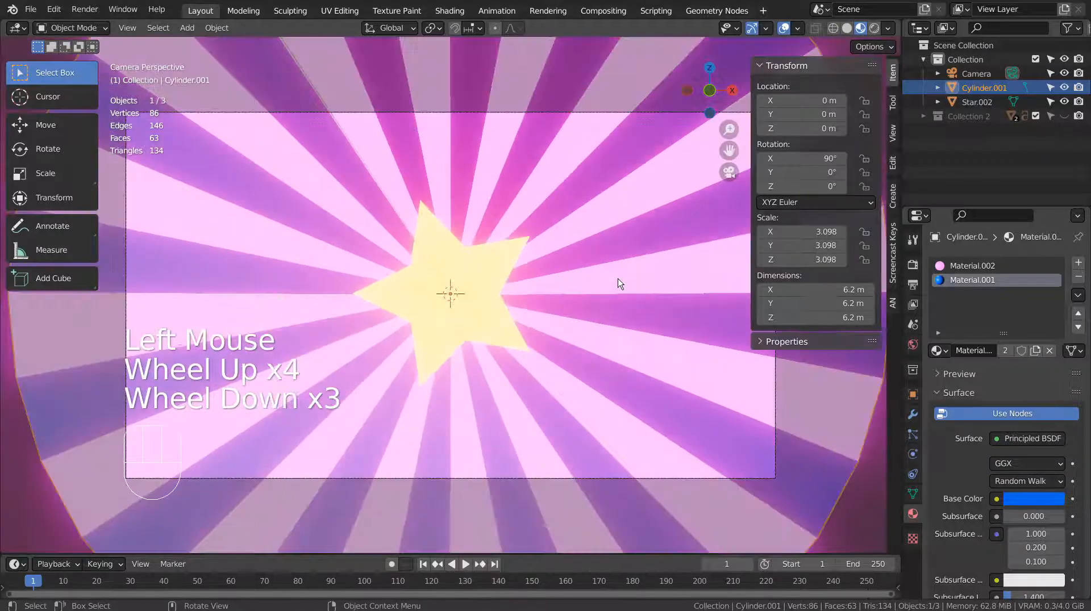
Enlarge the star, and scale the striped cone up to about 4.27 so it fills more of the camera frame
{"action": "left_click", "coordinate": [567, 308]}
{"action": "key", "text": "s"}
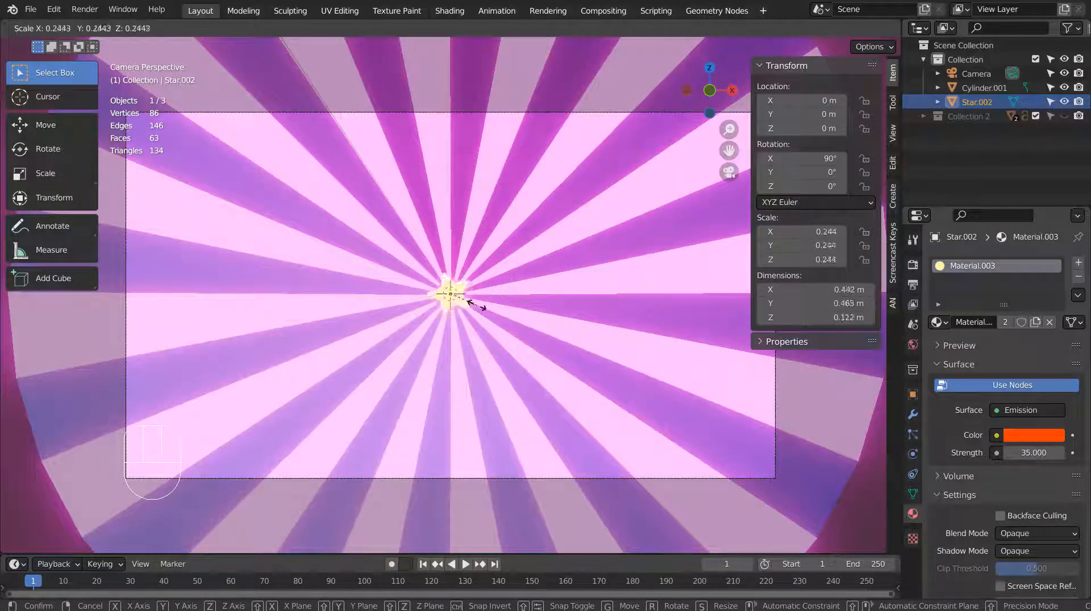
{"action": "left_click", "coordinate": [656, 313]}
{"action": "left_click", "coordinate": [689, 268]}
{"action": "key", "text": "s"}
{"action": "left_click", "coordinate": [733, 272]}
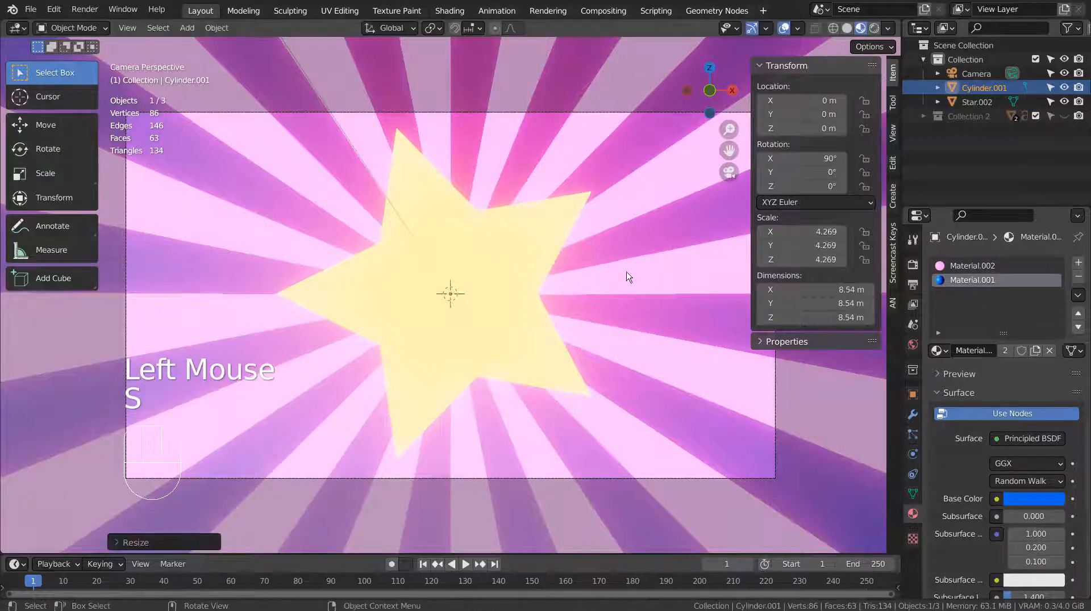
Shrink the star to a scale of about 0.468 and keyframe that scale at frames 1 and 250
{"action": "left_click", "coordinate": [555, 305]}
{"action": "key", "text": "s"}
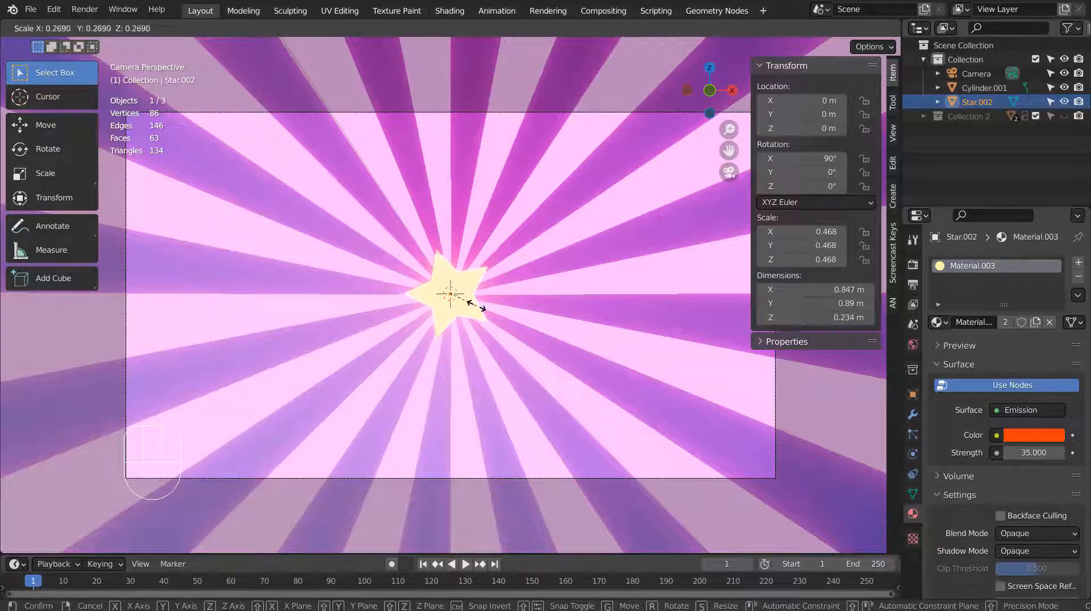
{"action": "left_click", "coordinate": [476, 306]}
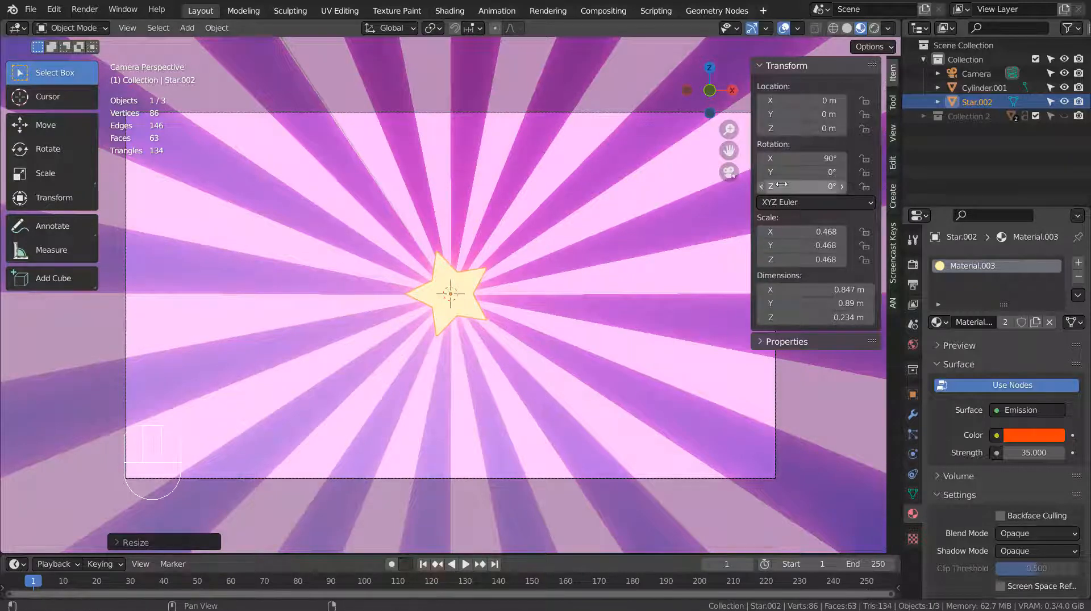
{"action": "key", "text": "i"}
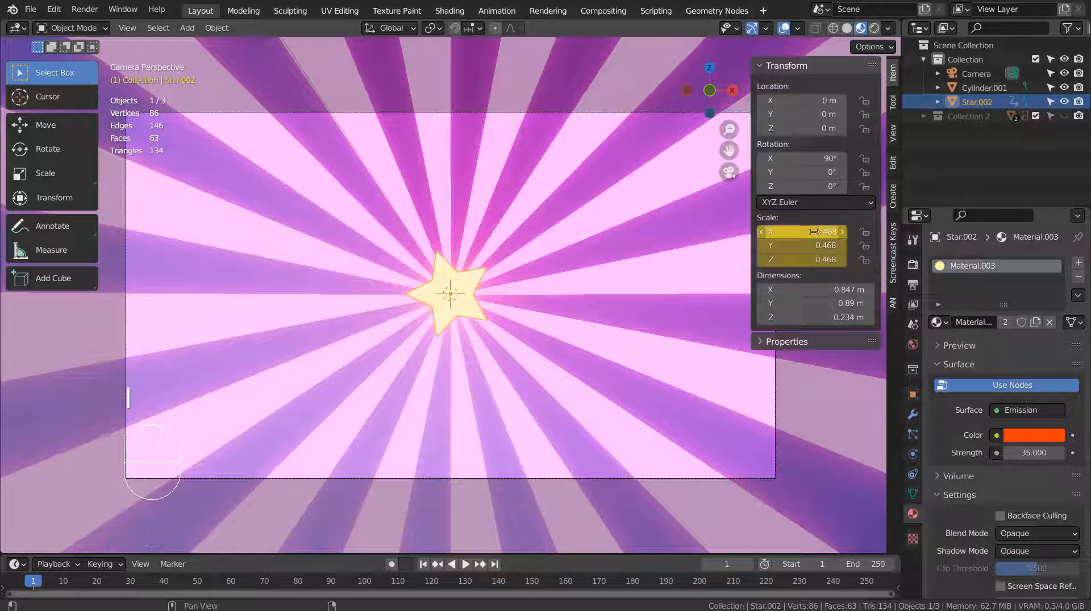
{"action": "left_click", "coordinate": [864, 581]}
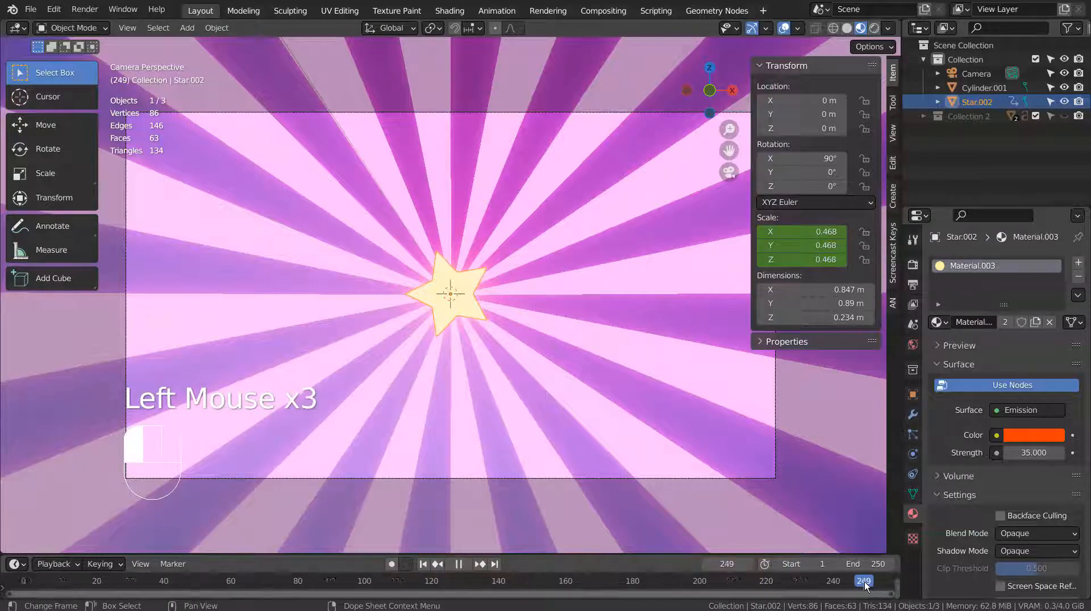
{"action": "key", "text": "i"}
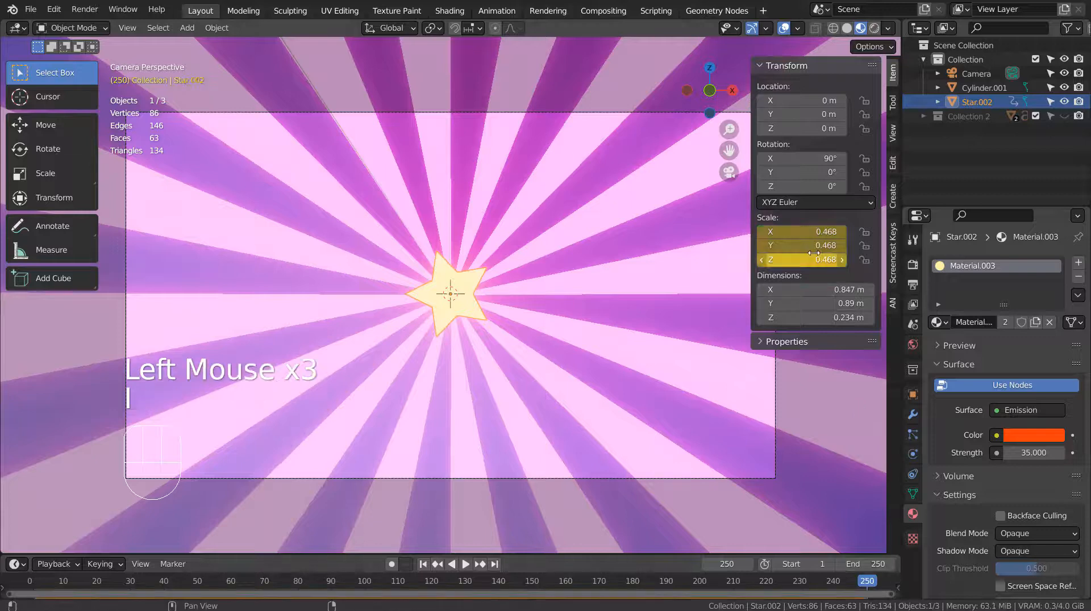
At frame 125, enlarge the star to a scale of about 2.527 and keyframe its scale
{"action": "left_click", "coordinate": [449, 580]}
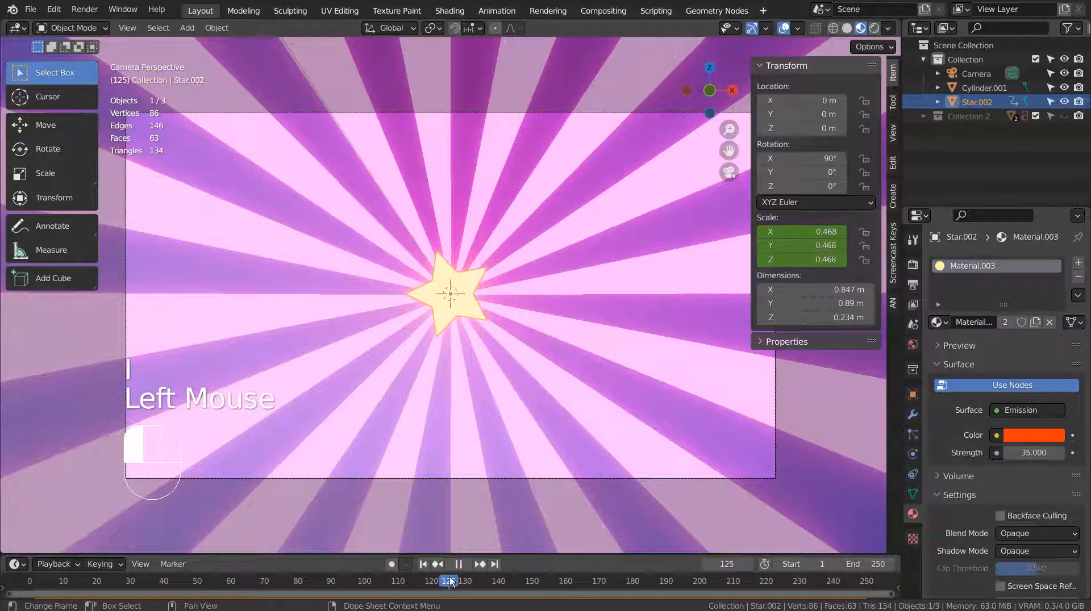
{"action": "key", "text": "s"}
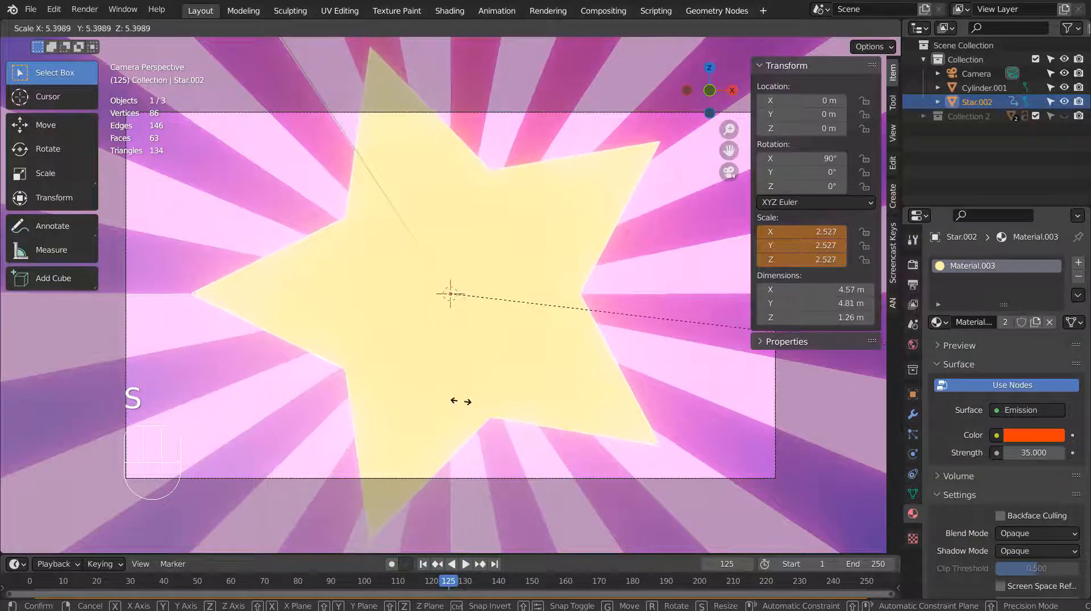
{"action": "left_click", "coordinate": [466, 392]}
{"action": "key", "text": "i"}
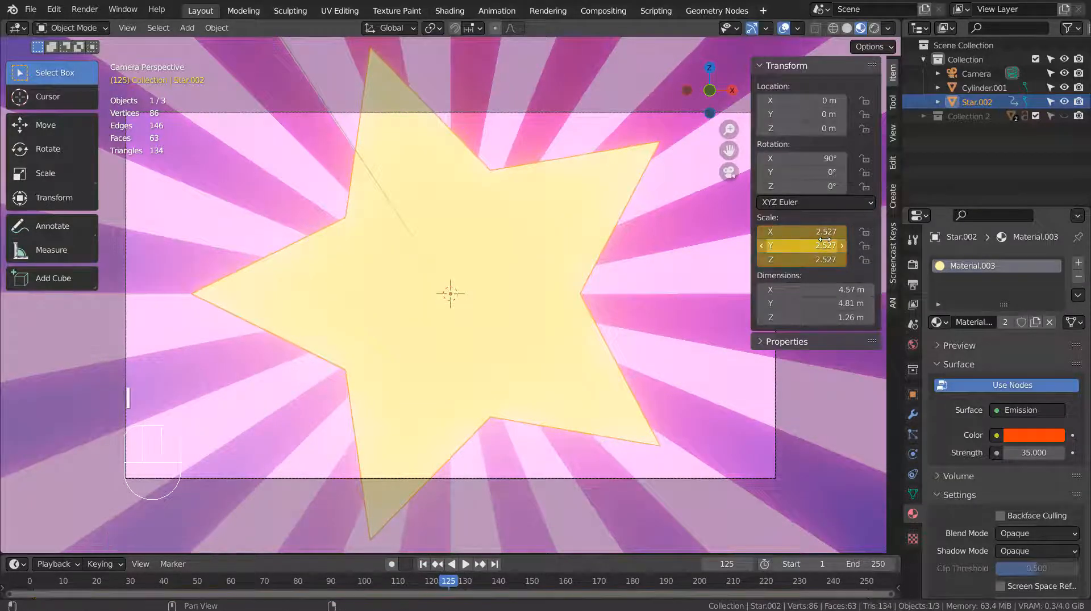
Play the animation from the first frame to check the star's pulsing, briefly without overlays, and return to frame 1 with the cone selected
{"action": "left_click", "coordinate": [422, 565]}
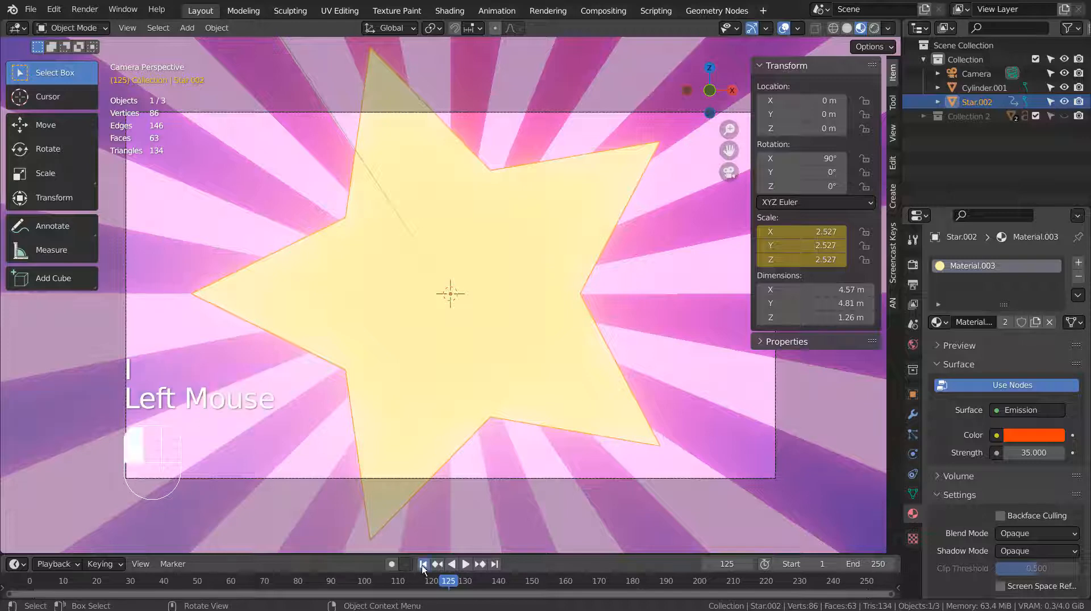
{"action": "left_click", "coordinate": [467, 564]}
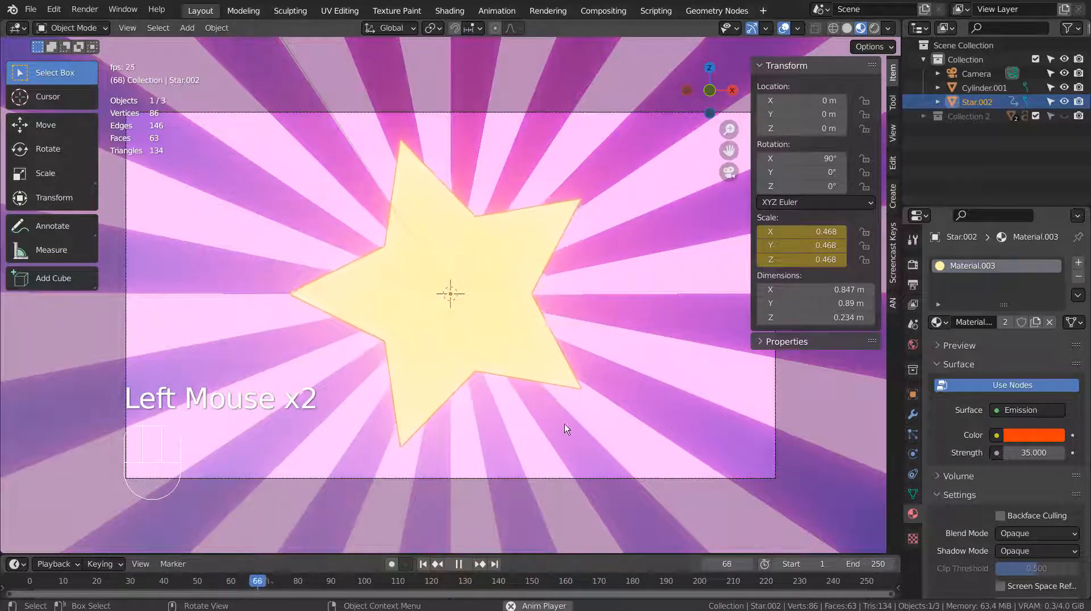
{"action": "left_click", "coordinate": [655, 430]}
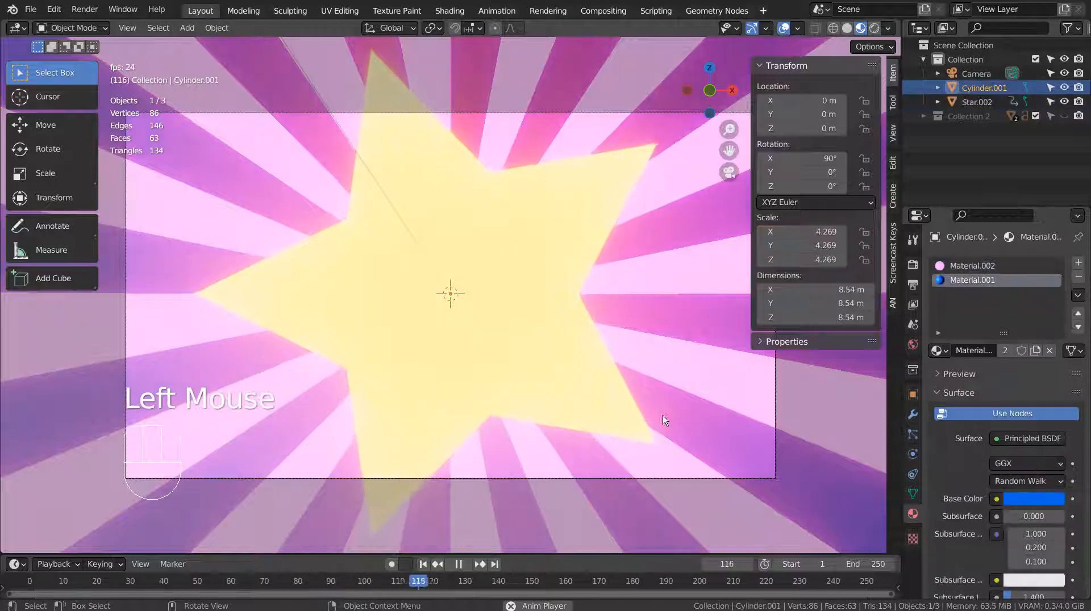
{"action": "left_click", "coordinate": [789, 29]}
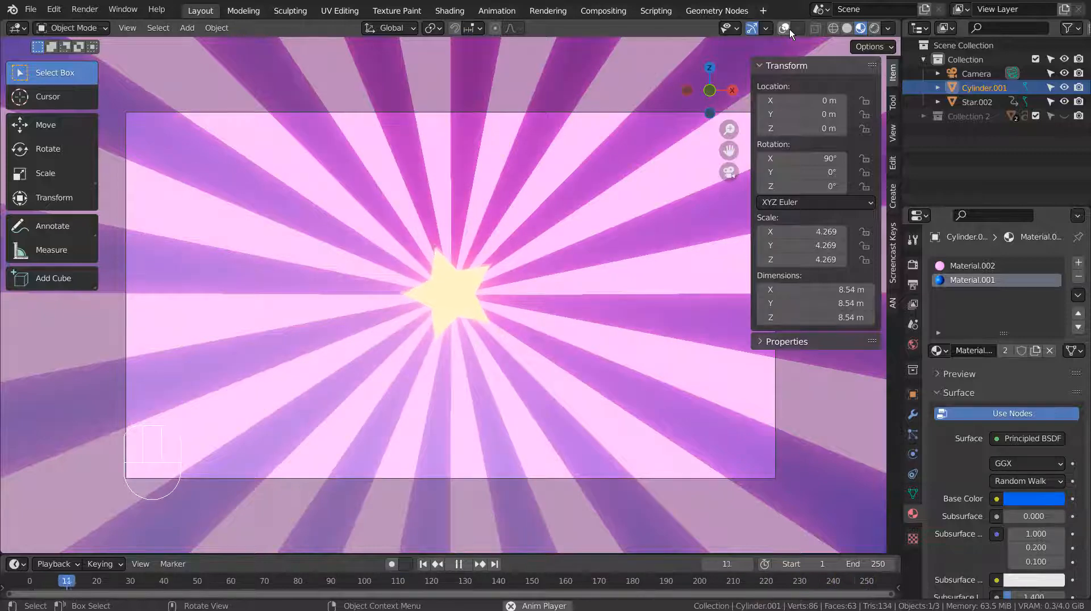
{"action": "left_click", "coordinate": [790, 29]}
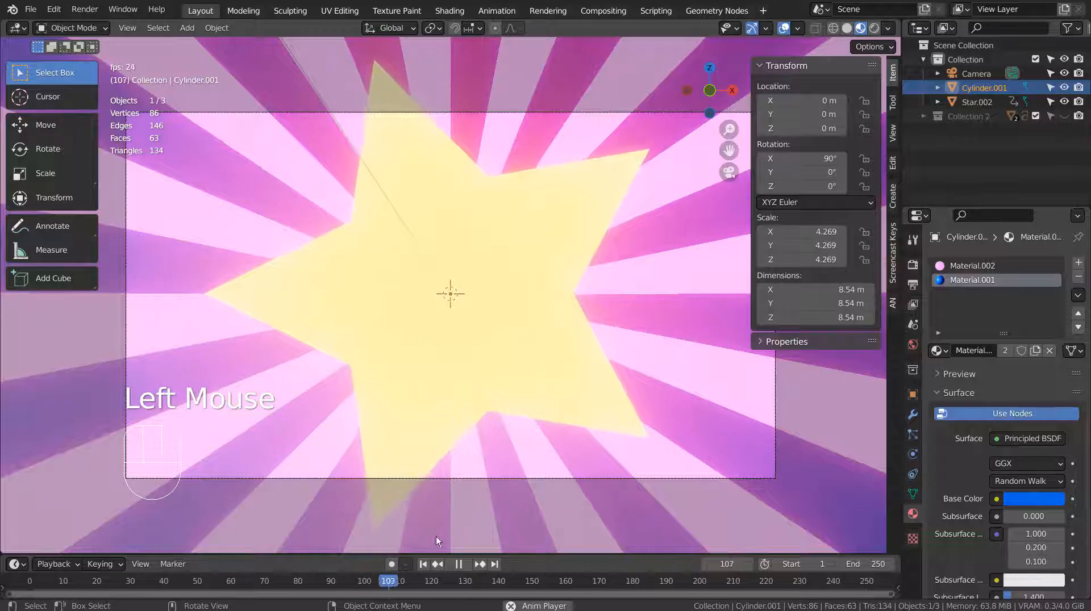
{"action": "left_click", "coordinate": [461, 569]}
{"action": "left_click", "coordinate": [423, 564]}
{"action": "left_click", "coordinate": [530, 506]}
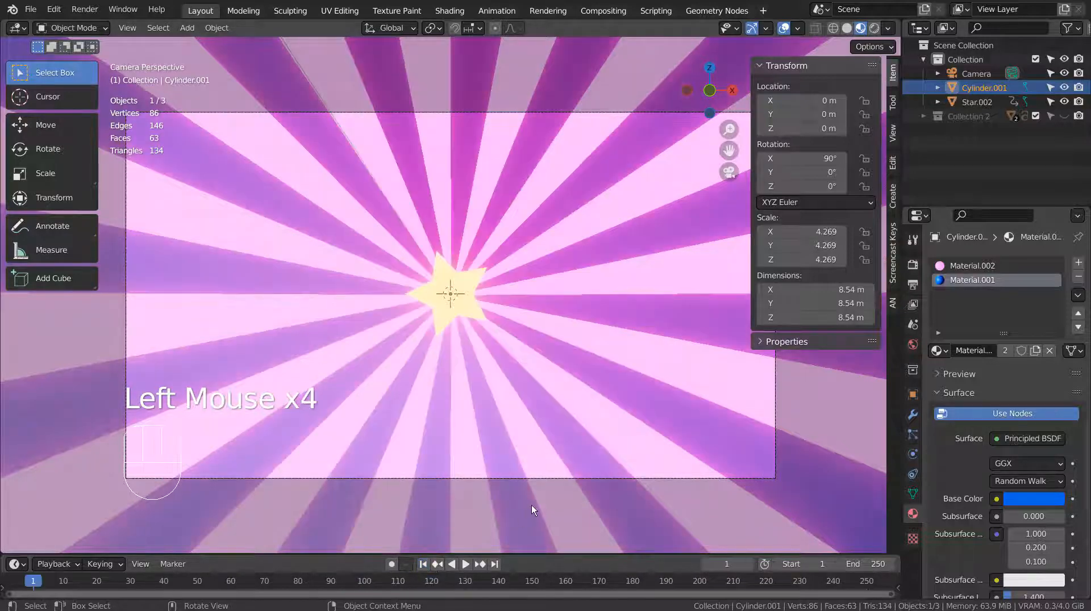
Try rotating the striped cone about the global Y axis and undo the rotation
{"action": "key", "text": "r"}
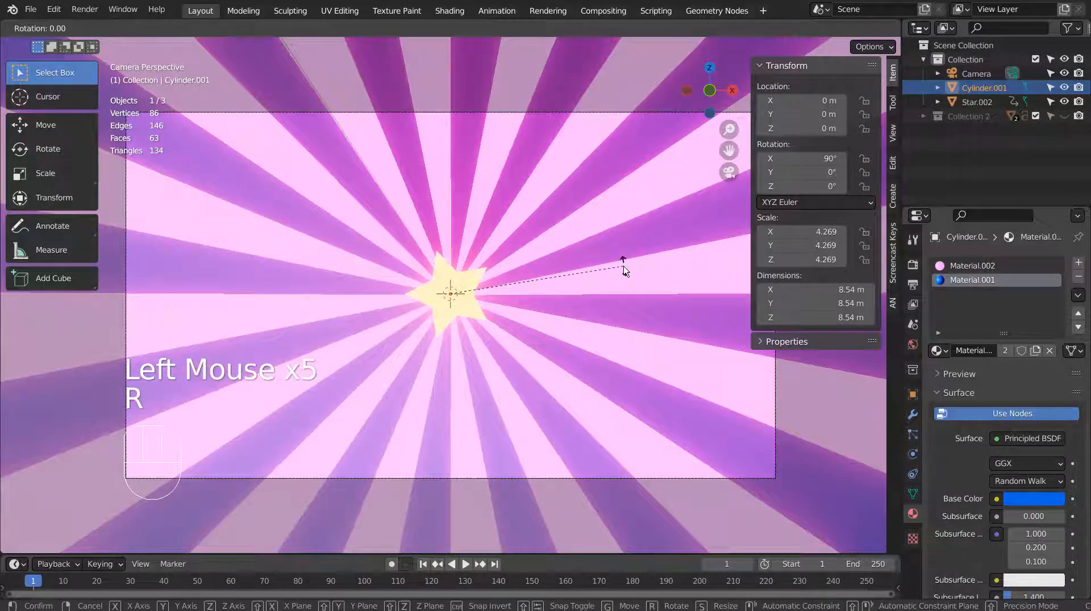
{"action": "key", "text": "y"}
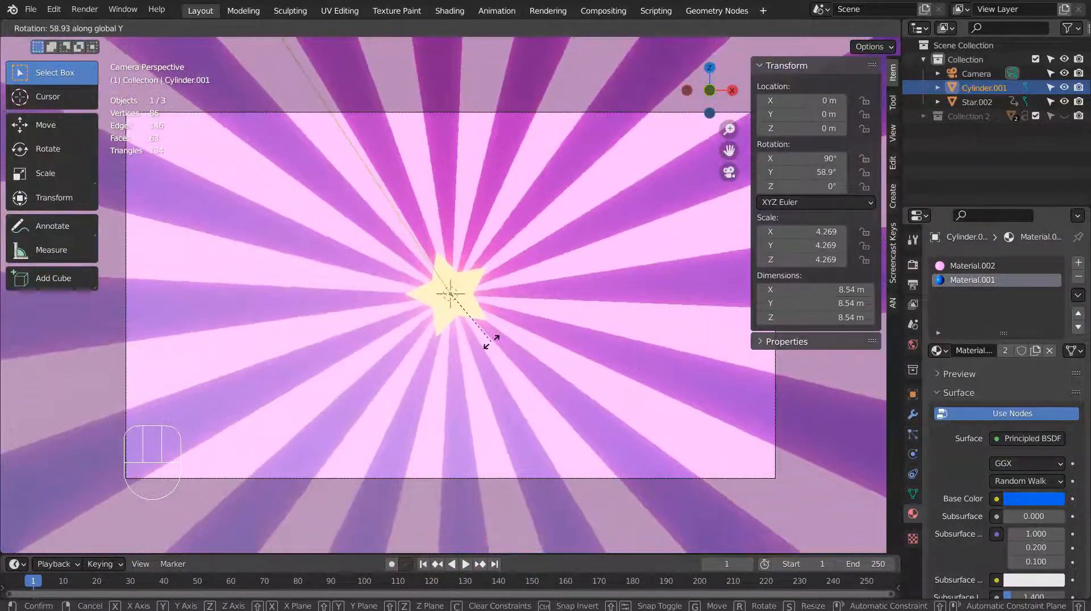
{"action": "left_click", "coordinate": [511, 335]}
{"action": "key", "text": "ctrl+z"}
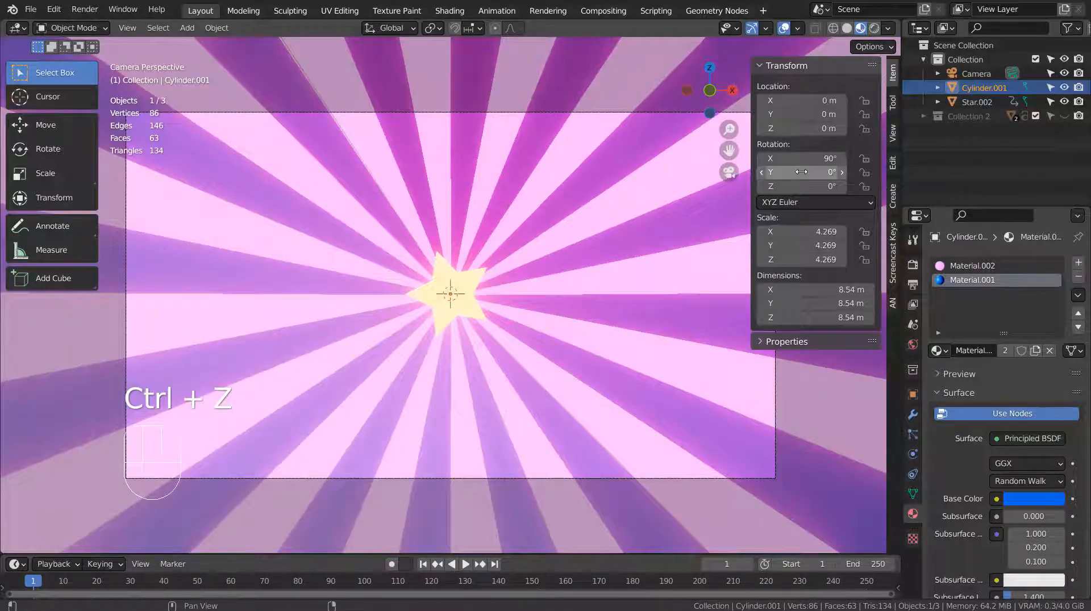
Keyframe the cone's rotation at frame 1, and set its Y rotation to 179° with a keyframe at frame 250
{"action": "key", "text": "i"}
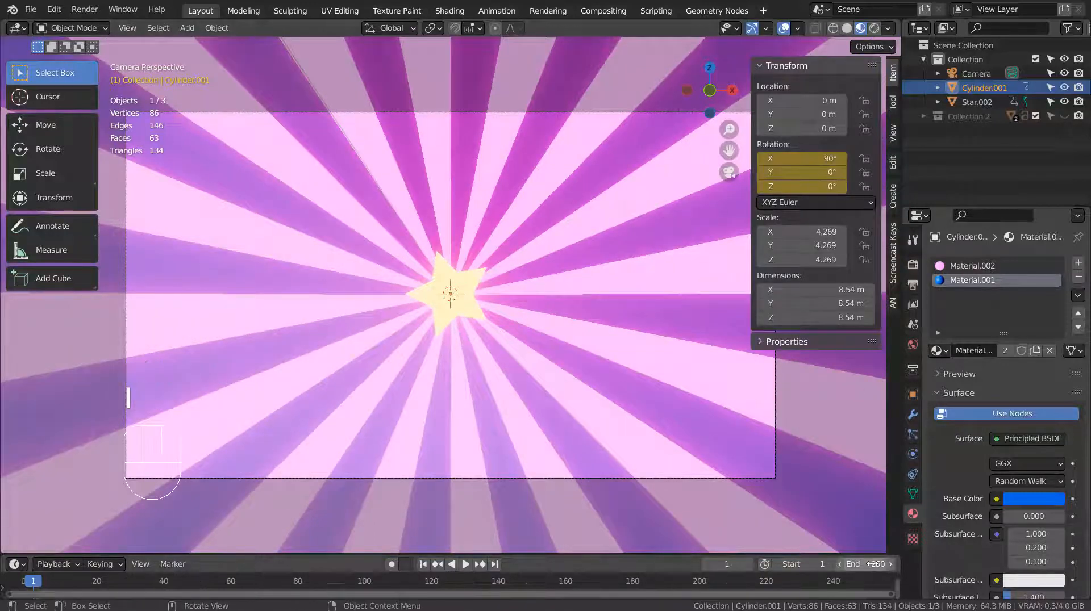
{"action": "left_click", "coordinate": [868, 584]}
{"action": "double_click", "coordinate": [829, 172]}
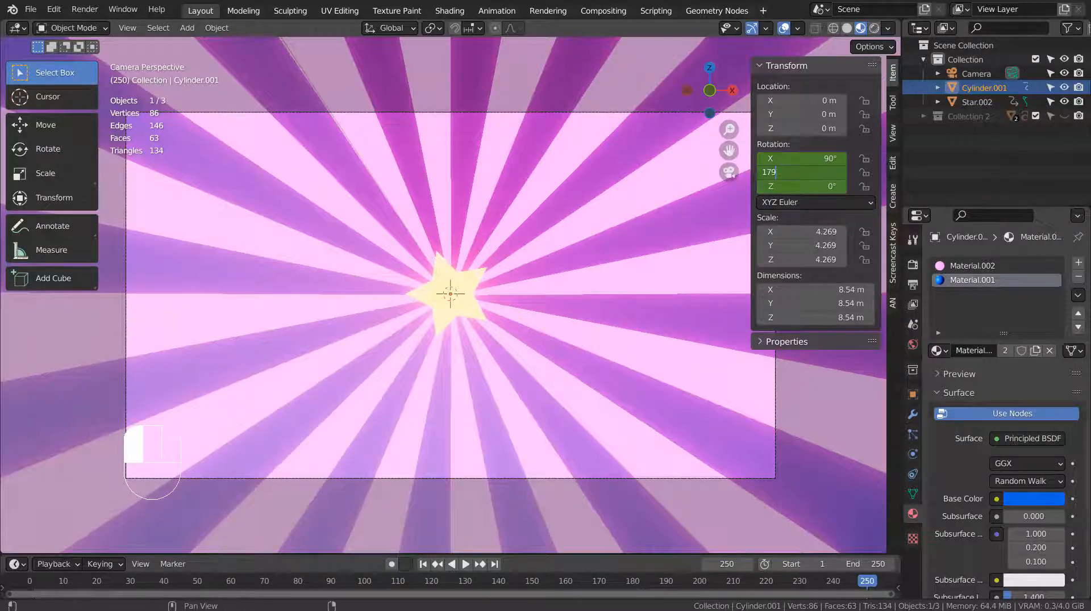
{"action": "key", "text": "Return"}
{"action": "key", "text": "i"}
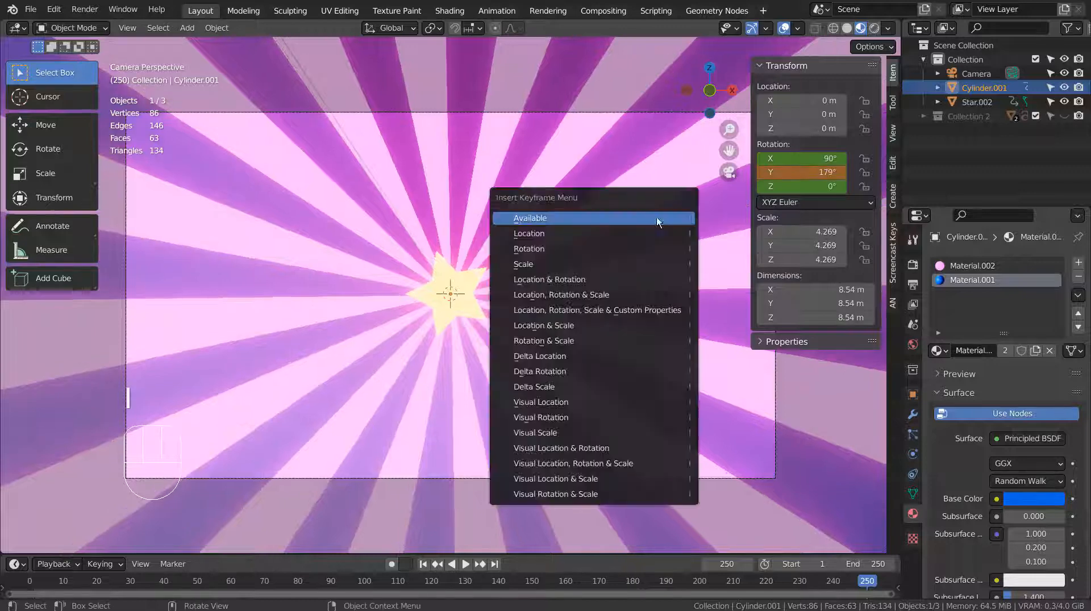
{"action": "key", "text": "i"}
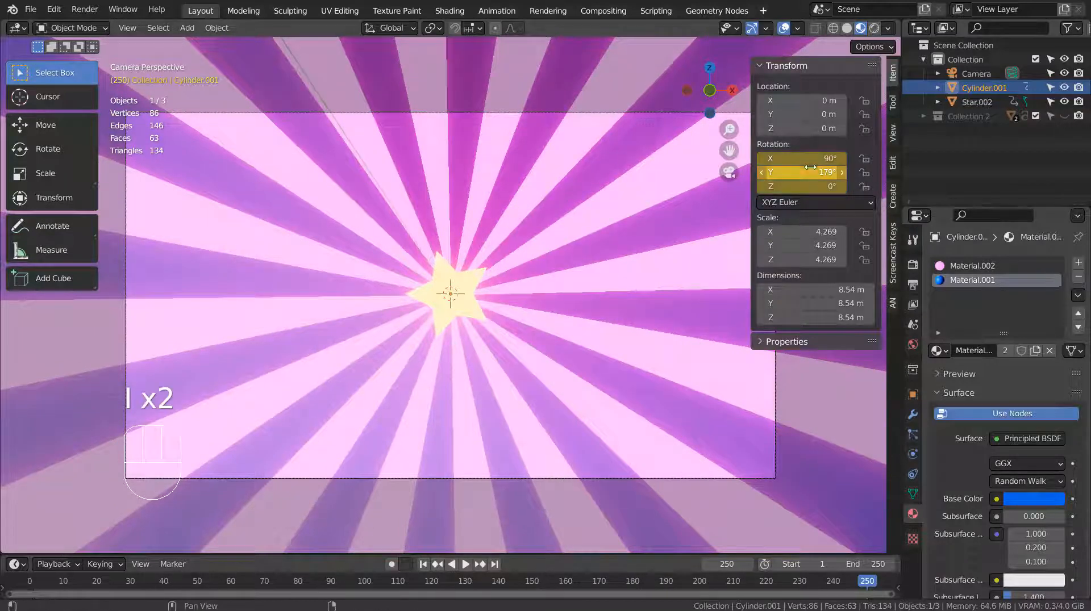
Play the animation from the start to check the cone's spin, and return to frame 1
{"action": "left_click", "coordinate": [426, 564]}
{"action": "left_click", "coordinate": [466, 564]}
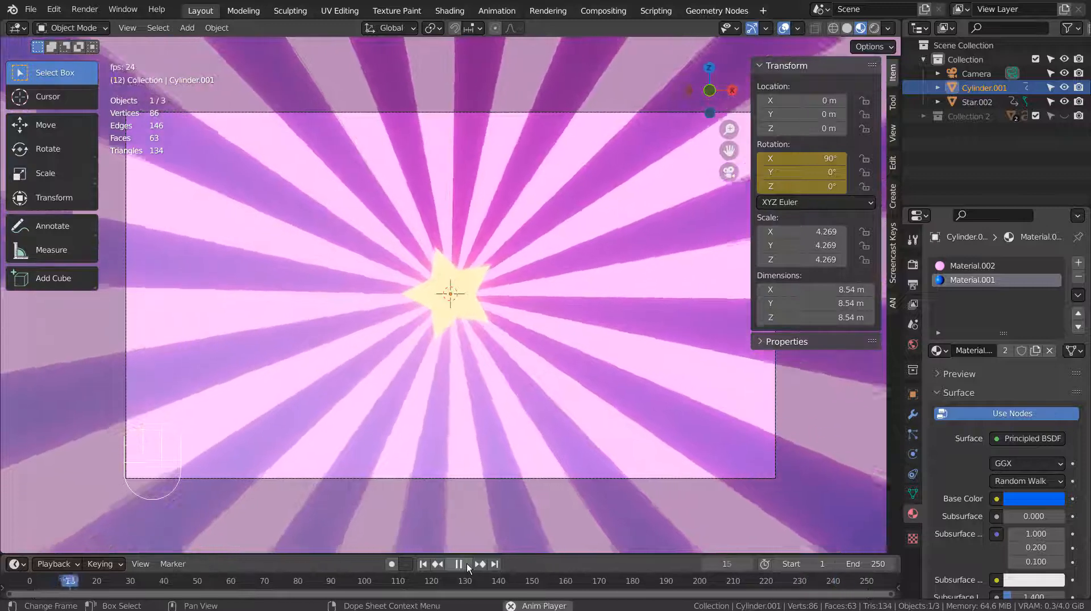
{"action": "left_click", "coordinate": [465, 565]}
{"action": "left_click", "coordinate": [423, 565]}
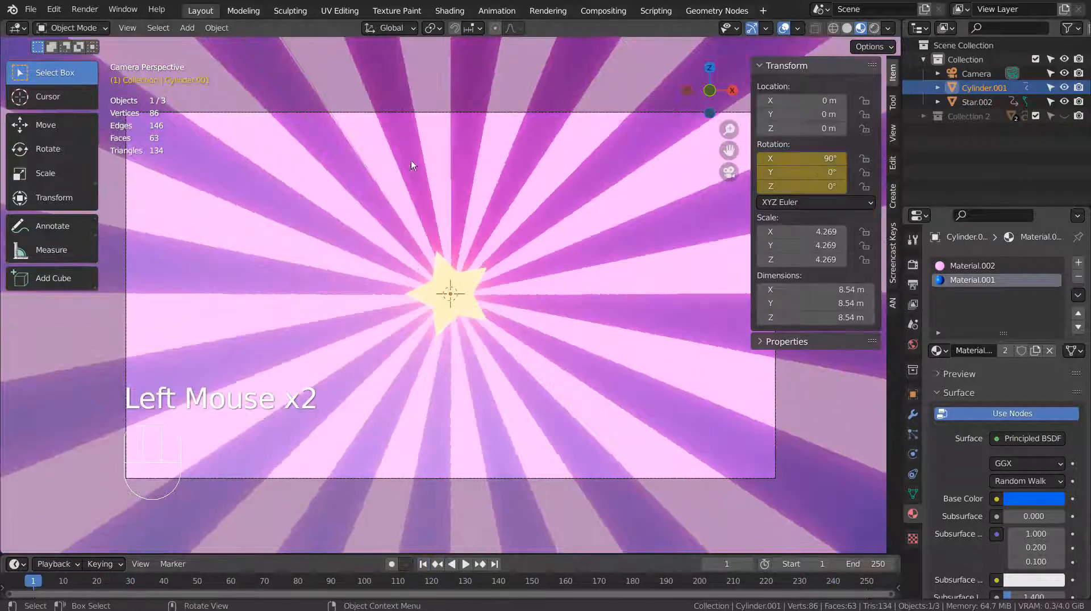
In the Animation workspace, set the cone's keyframe channels to Linear Extrapolation, and return to the Layout workspace
{"action": "left_click", "coordinate": [511, 11]}
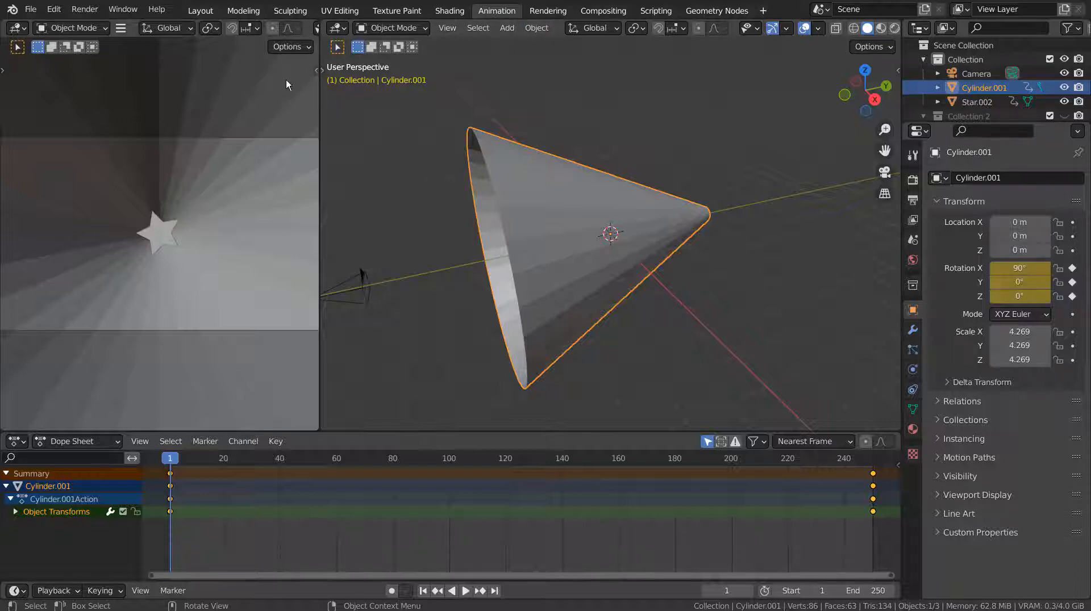
{"action": "left_click", "coordinate": [244, 441]}
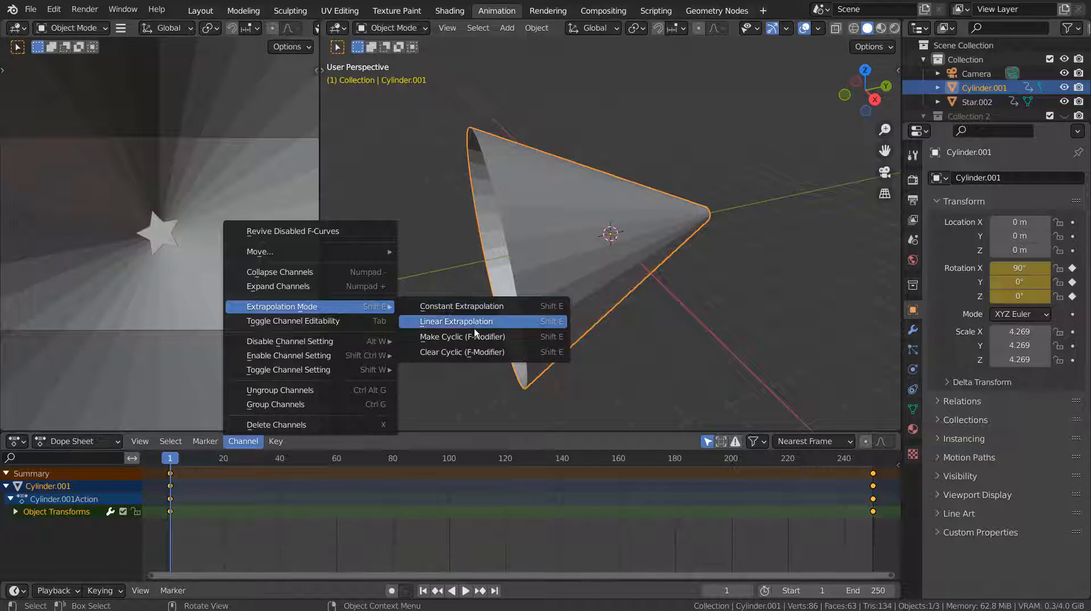
{"action": "left_click", "coordinate": [474, 327]}
{"action": "left_click", "coordinate": [196, 10]}
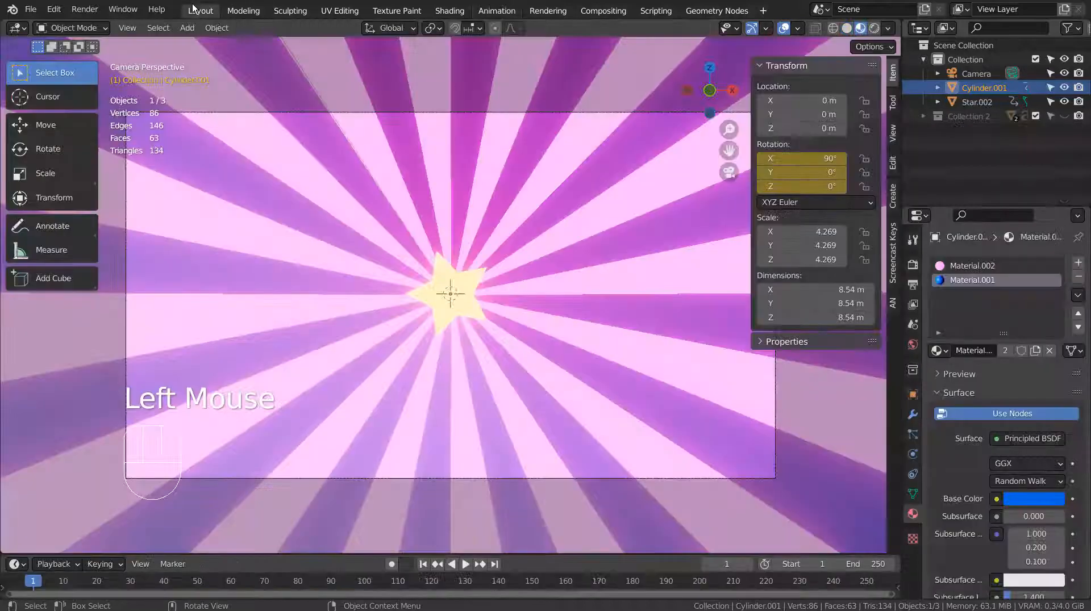
Play the animation again to check the cone's rotation with linear extrapolation, and go back to the first frame
{"action": "left_click", "coordinate": [468, 564]}
{"action": "left_click", "coordinate": [469, 565]}
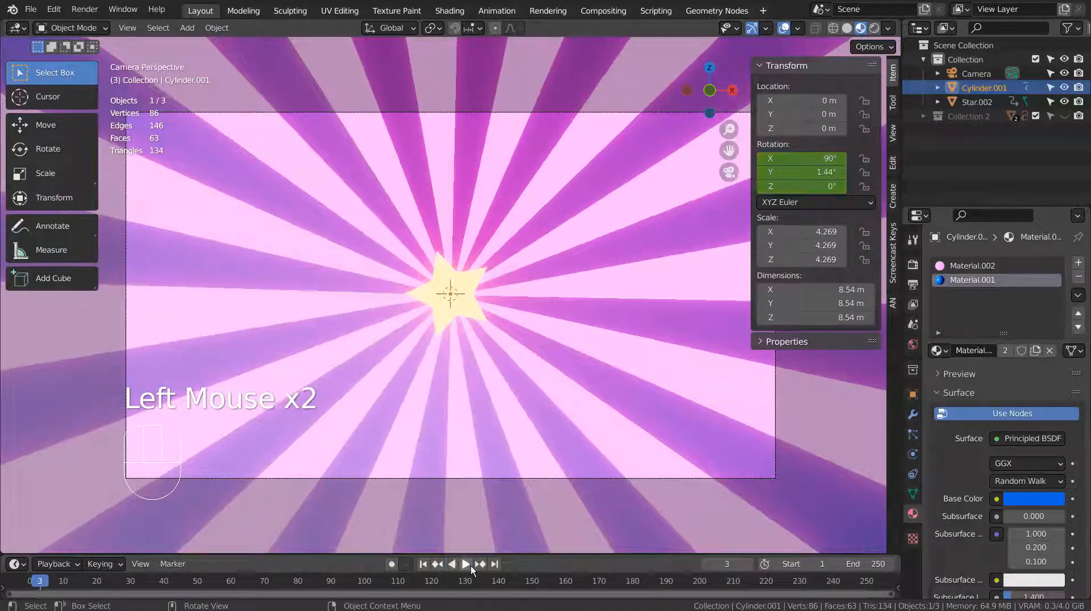
{"action": "left_click", "coordinate": [468, 565]}
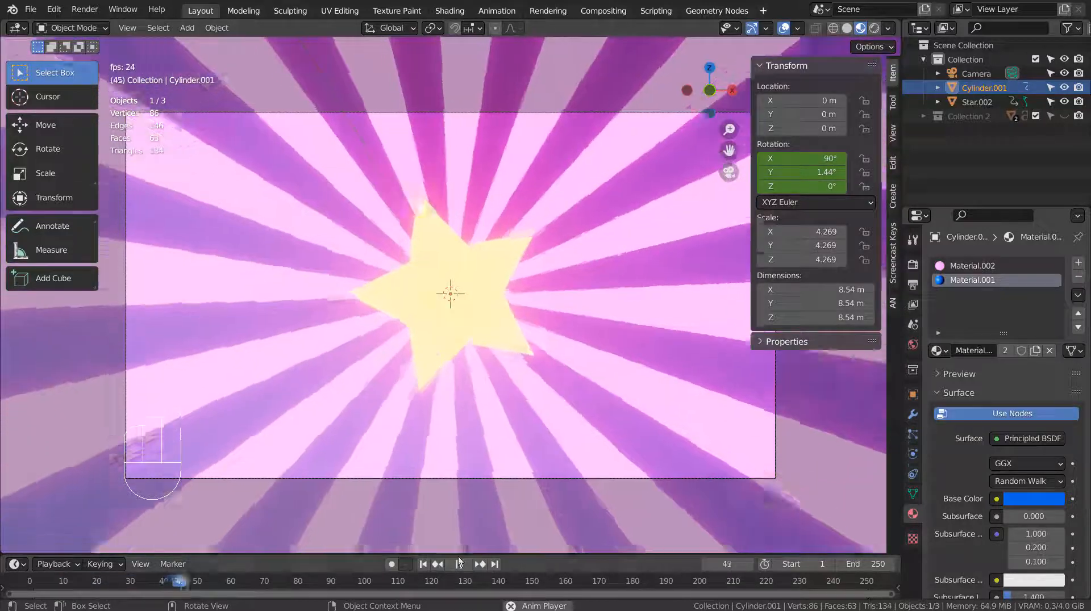
{"action": "left_click", "coordinate": [459, 564]}
{"action": "left_click", "coordinate": [423, 564]}
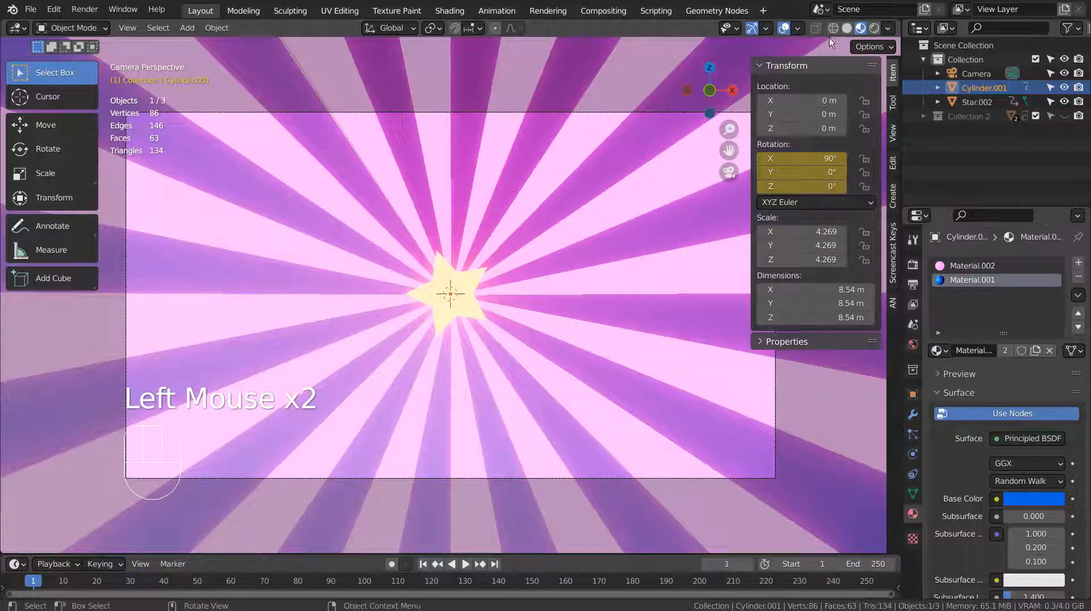
Switch the viewport to Solid shading and add a Text object at the scene origin
{"action": "left_click", "coordinate": [847, 28]}
{"action": "key", "text": "shift+a"}
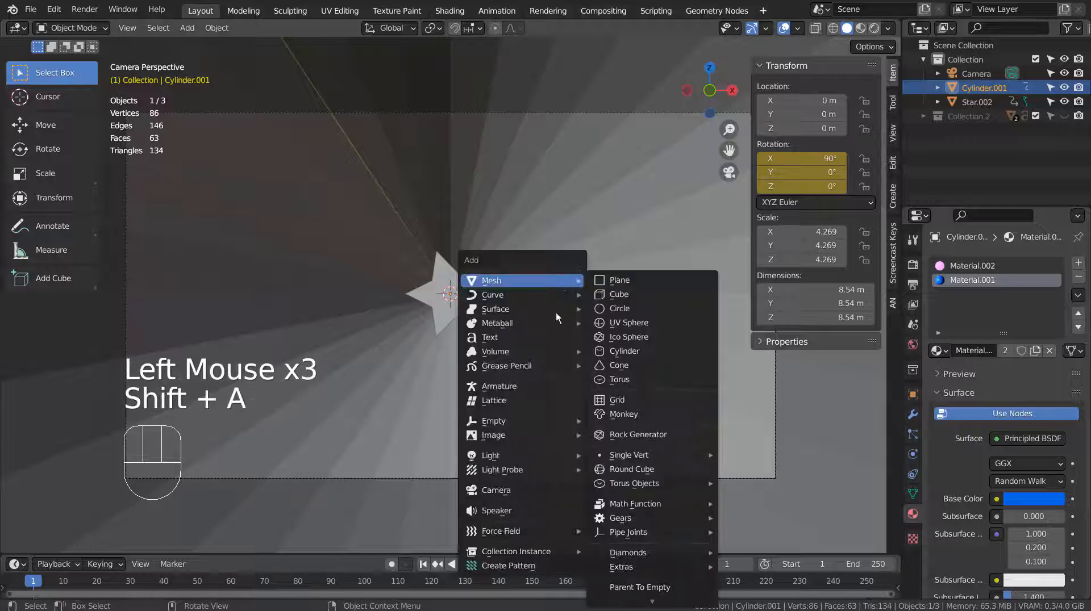
{"action": "mouse_move", "coordinate": [554, 416]}
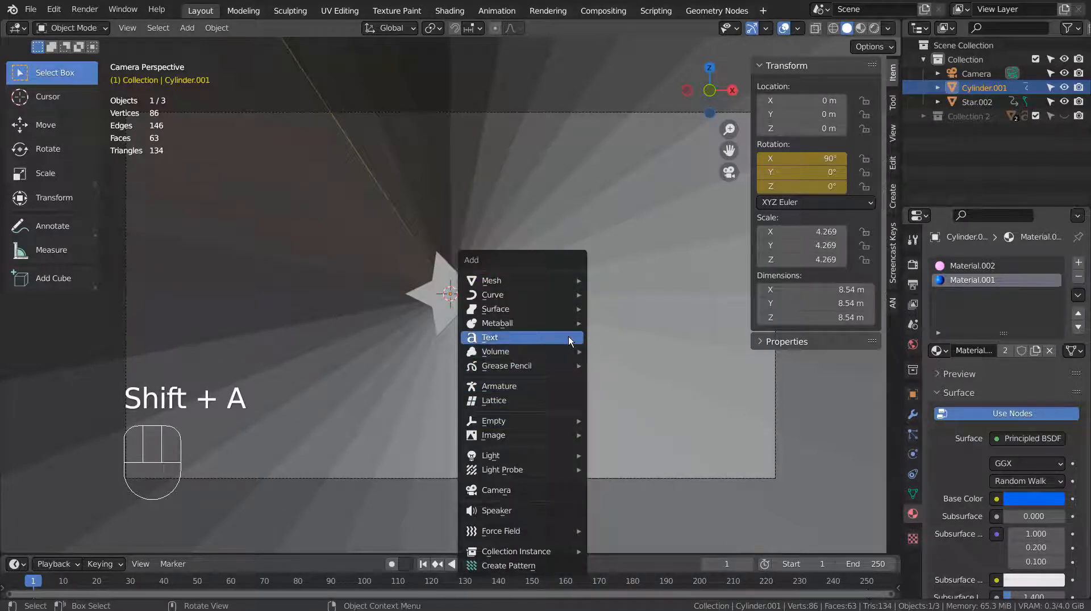
{"action": "left_click", "coordinate": [570, 341]}
Rotate the text object 90° about the X axis so it stands upright
{"action": "middle_click_drag", "start_coordinate": [648, 434], "coordinate": [534, 424]}
{"action": "scroll", "coordinate": [508, 344], "scroll_direction": "down", "scroll_amount": 2}
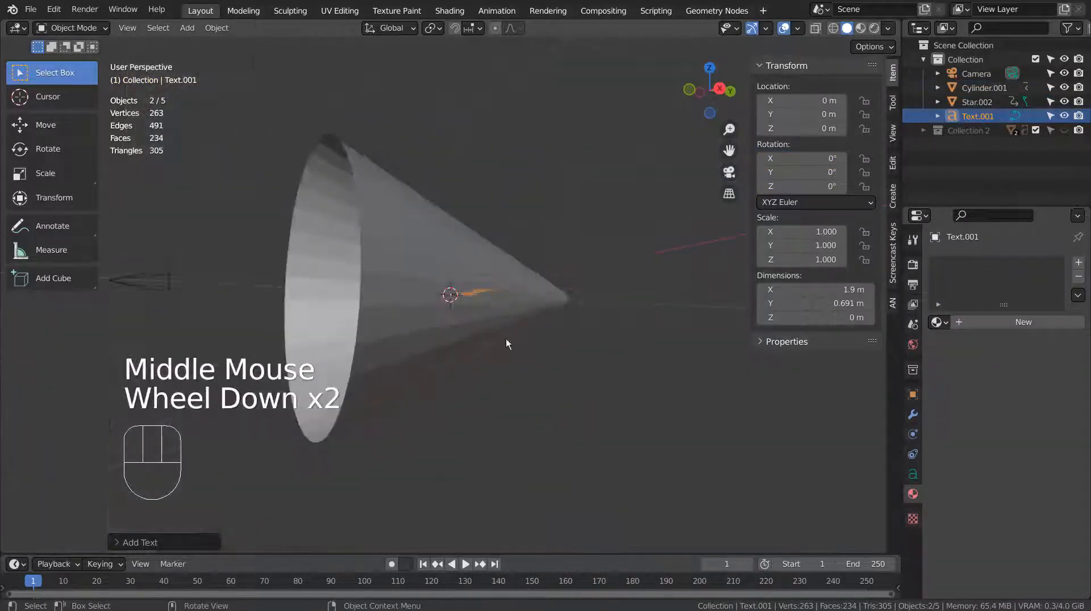
{"action": "middle_click_drag", "start_coordinate": [507, 343], "coordinate": [581, 443]}
{"action": "type", "text": "rx90"}
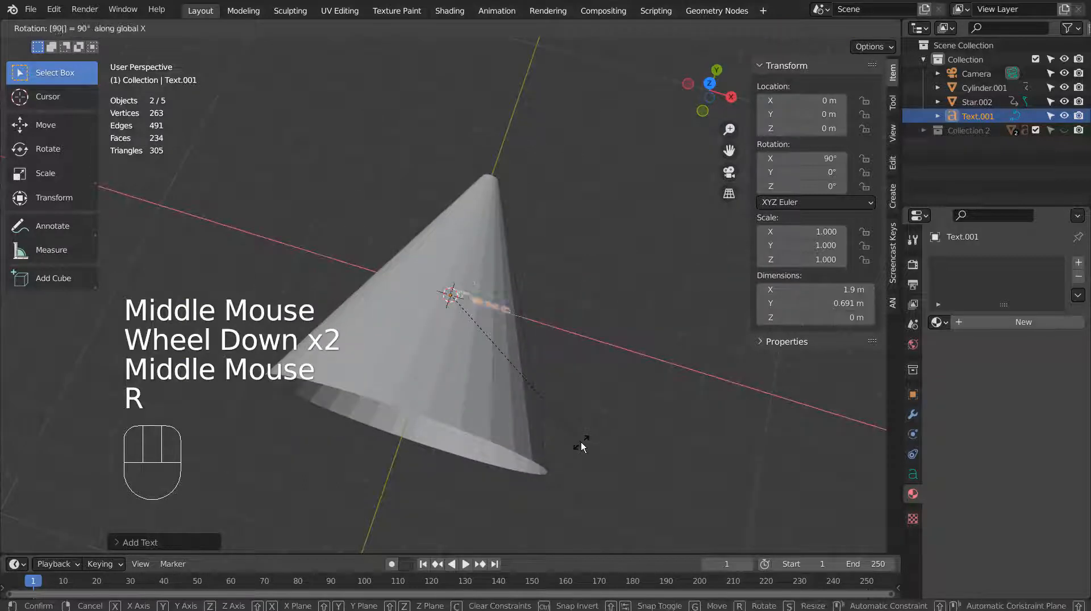
{"action": "key", "text": "Return"}
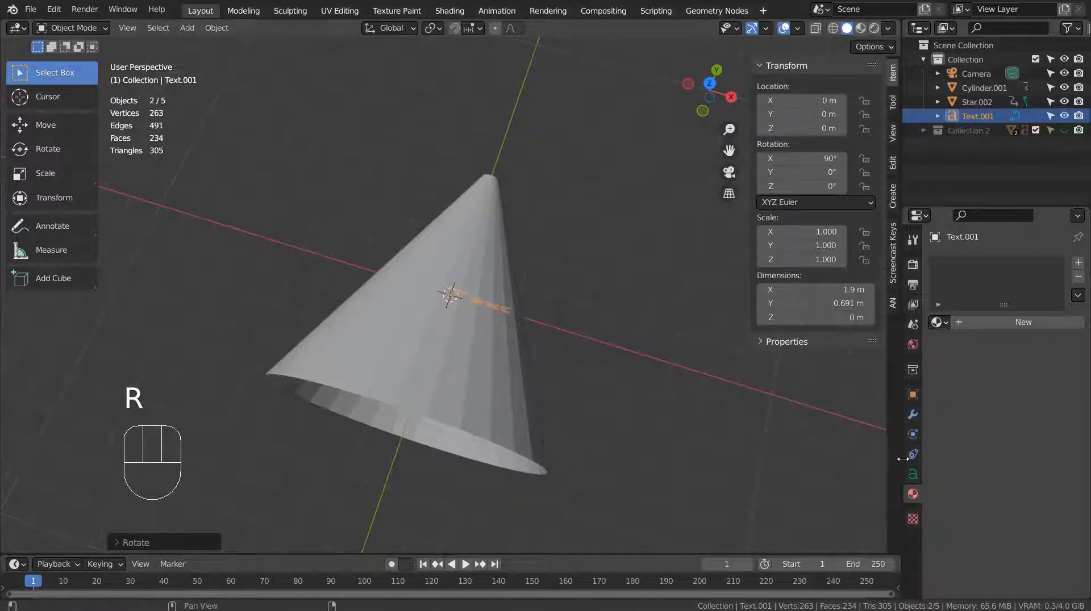
Extrude the text about 0.117 m and give it a 0.004 m bevel depth, with the viewport in wireframe
{"action": "left_click", "coordinate": [912, 474]}
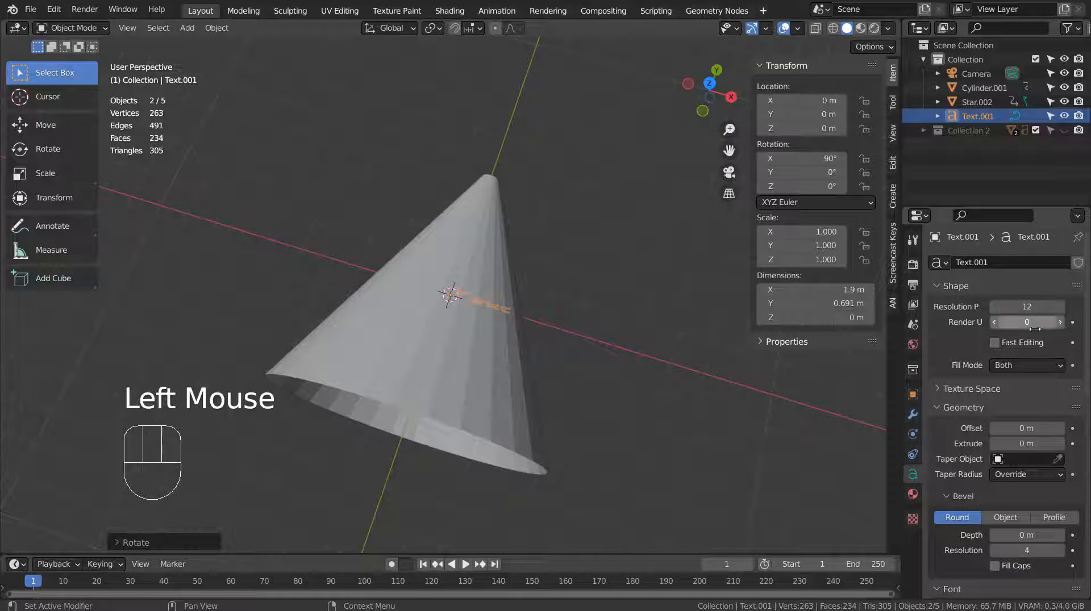
{"action": "left_click_drag", "start_coordinate": [1026, 444], "coordinate": [1028, 444], "text": "shift"}
{"action": "middle_click_drag", "start_coordinate": [729, 408], "coordinate": [709, 344]}
{"action": "scroll", "coordinate": [602, 316], "scroll_direction": "up", "scroll_amount": 2}
{"action": "scroll", "coordinate": [609, 322], "scroll_direction": "up", "scroll_amount": 1}
{"action": "middle_click", "coordinate": [609, 321]}
{"action": "key", "text": "shift+z"}
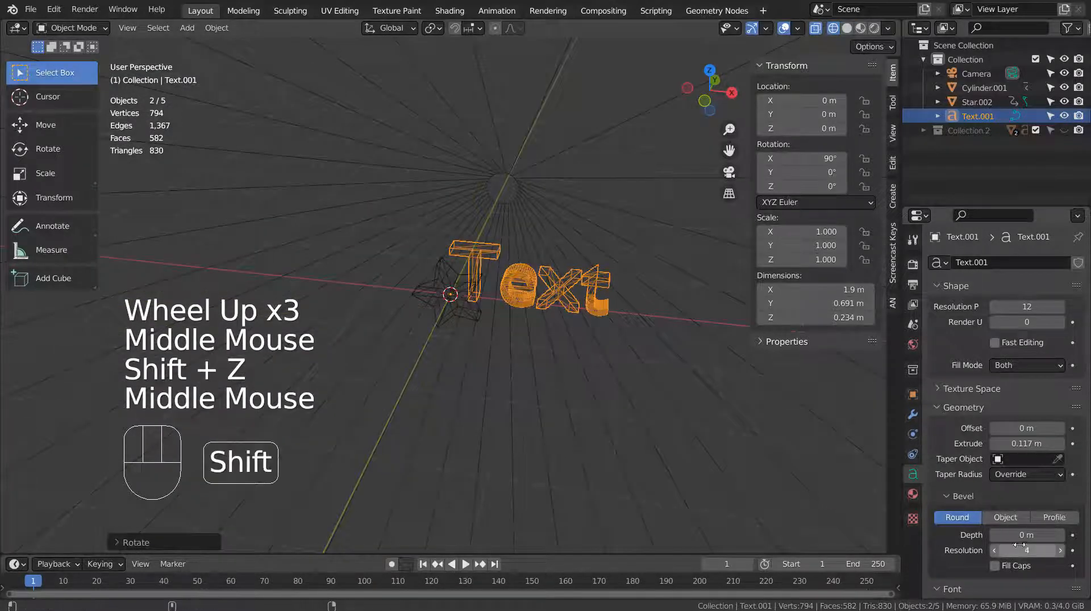
{"action": "left_click_drag", "start_coordinate": [1022, 535], "coordinate": [1027, 535], "text": "shift"}
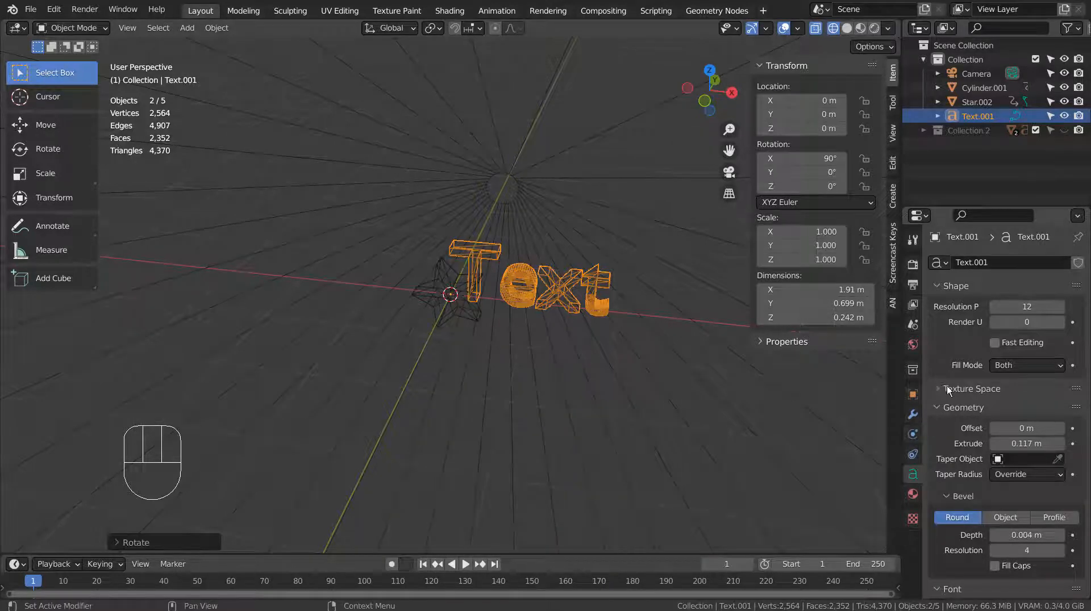
Try Oswald Bold as the text's regular font and undo the font change
{"action": "scroll", "coordinate": [947, 390], "scroll_direction": "down", "scroll_amount": 4}
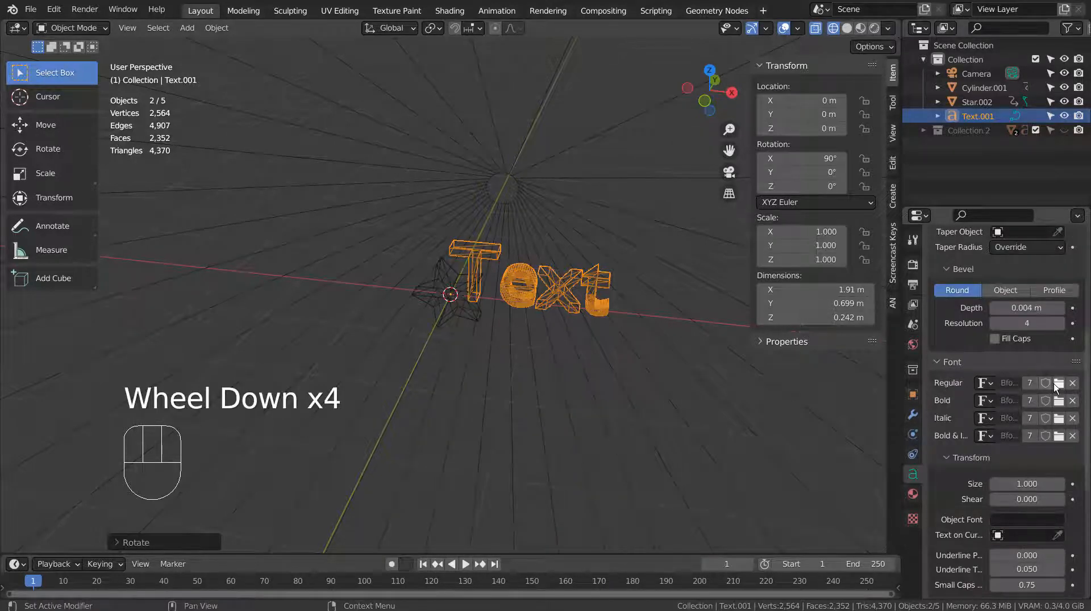
{"action": "left_click", "coordinate": [1055, 383]}
{"action": "scroll", "coordinate": [690, 316], "scroll_direction": "down", "scroll_amount": 4}
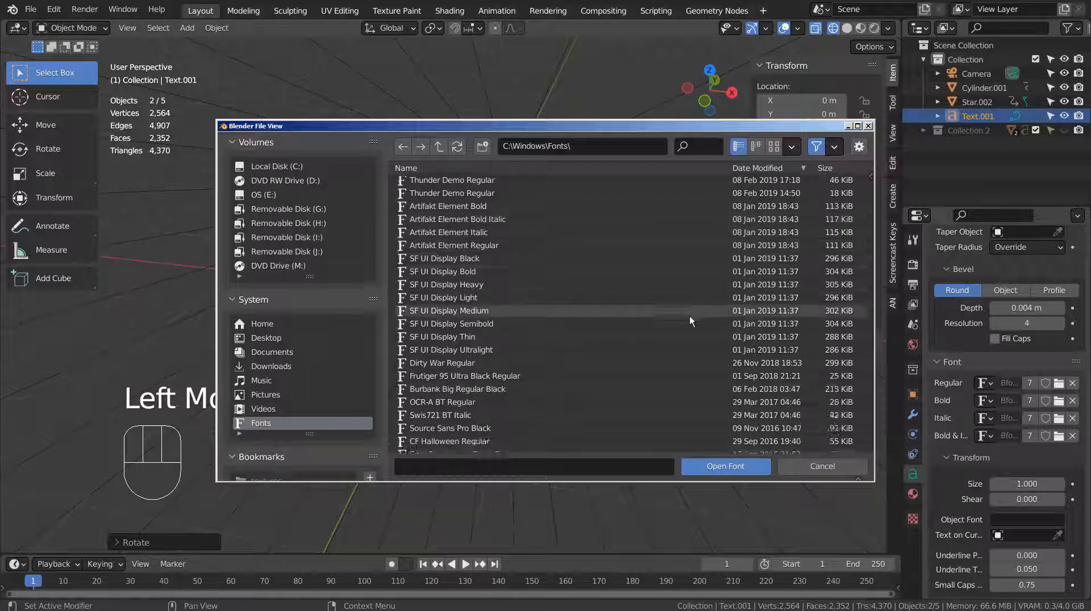
{"action": "scroll", "coordinate": [690, 316], "scroll_direction": "down", "scroll_amount": 3}
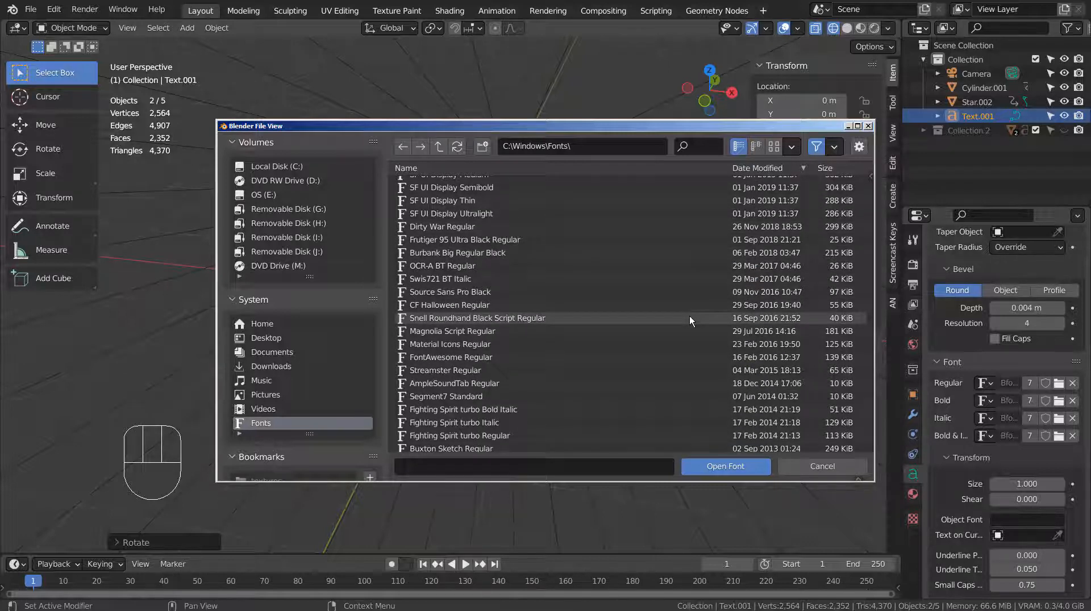
{"action": "scroll", "coordinate": [690, 315], "scroll_direction": "down", "scroll_amount": 3}
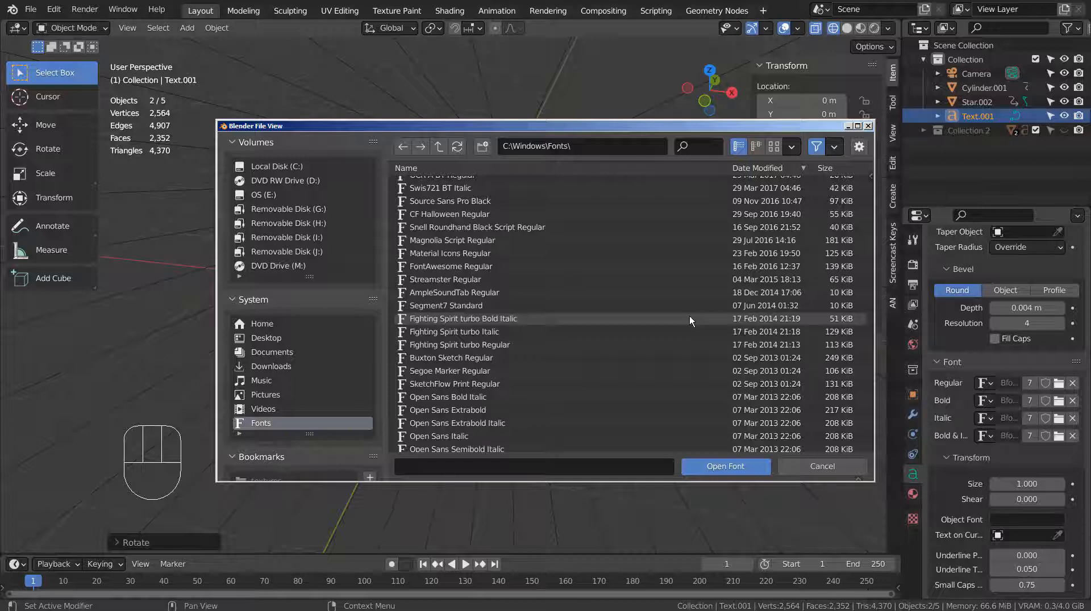
{"action": "scroll", "coordinate": [690, 316], "scroll_direction": "up", "scroll_amount": 4}
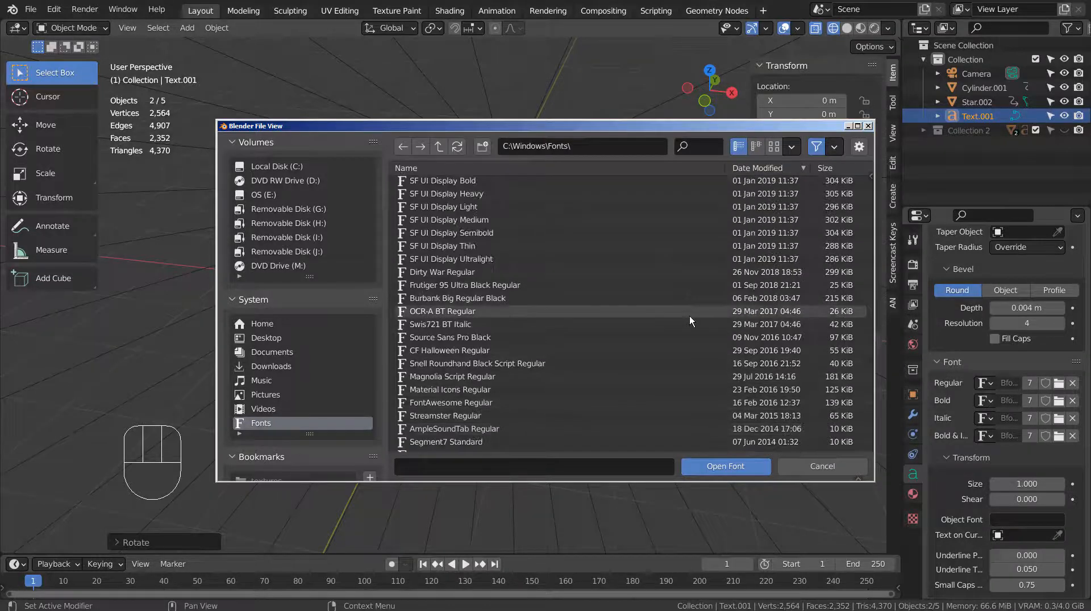
{"action": "scroll", "coordinate": [690, 316], "scroll_direction": "up", "scroll_amount": 5}
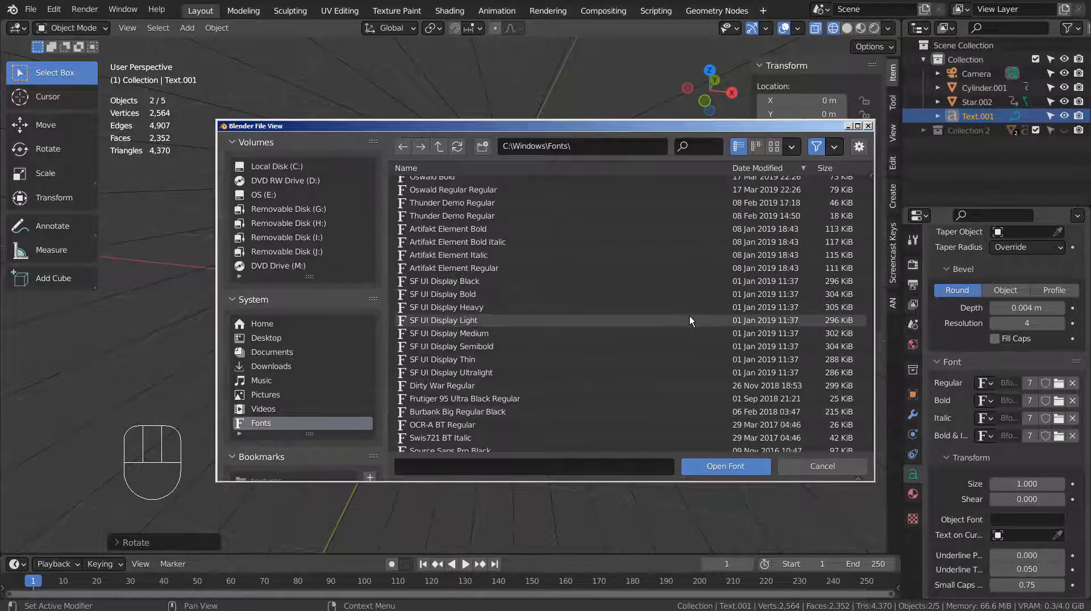
{"action": "left_click", "coordinate": [633, 221]}
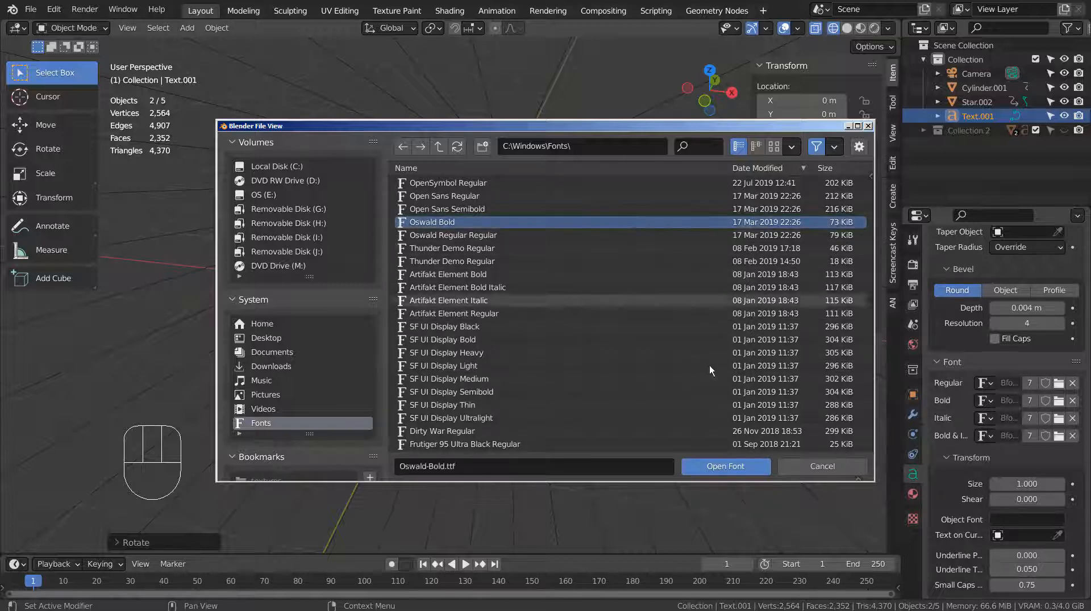
{"action": "left_click", "coordinate": [726, 467]}
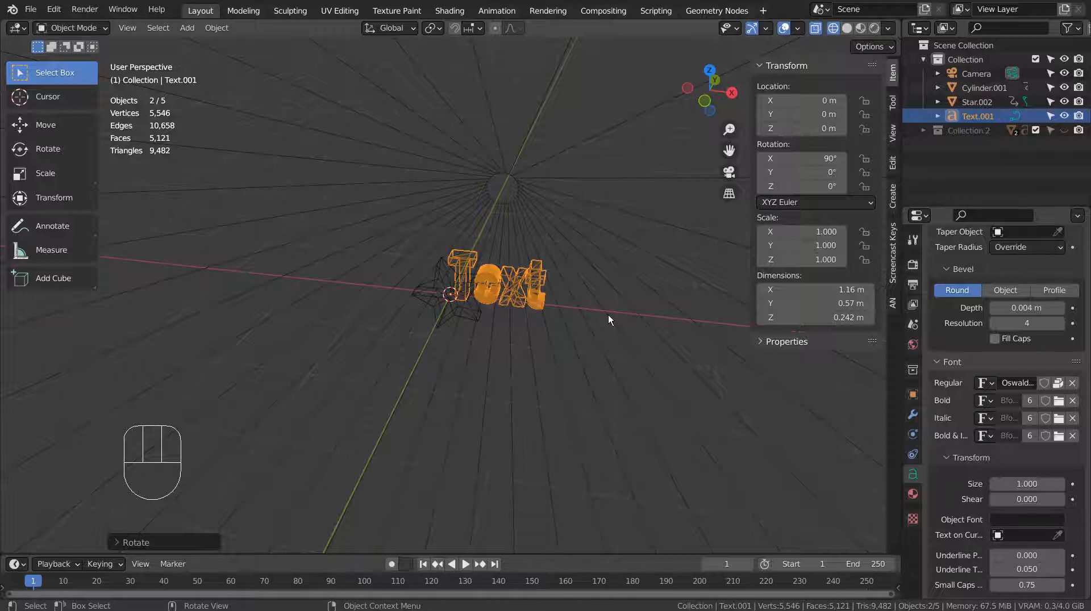
{"action": "key", "text": "ctrl+z"}
Load ObelixPro Bold Italic from the Windows fonts folder as the text's regular font
{"action": "left_click", "coordinate": [1058, 383]}
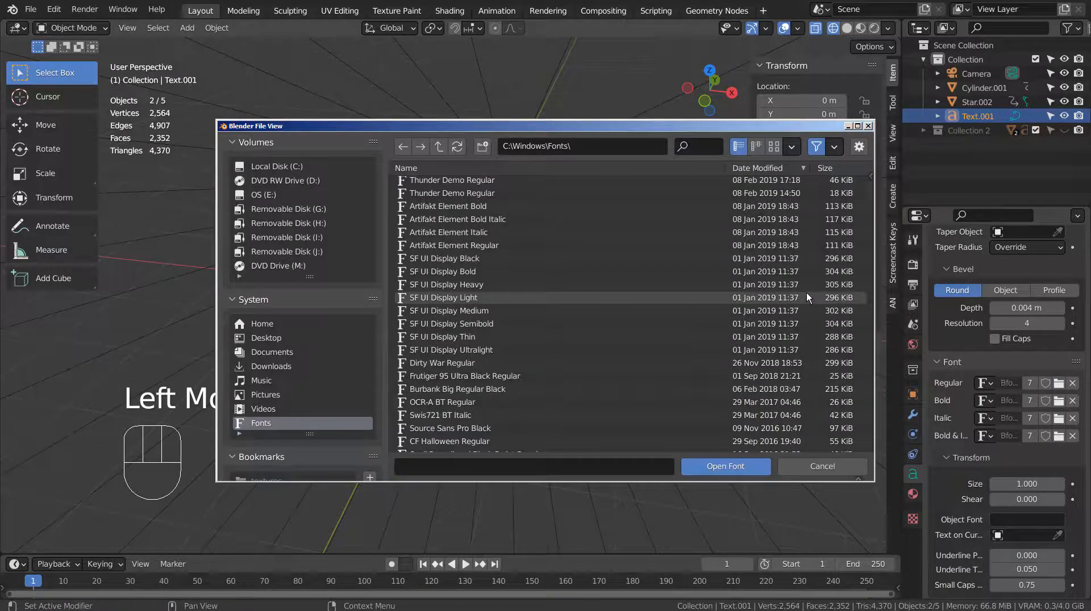
{"action": "scroll", "coordinate": [807, 292], "scroll_direction": "down", "scroll_amount": 8}
{"action": "scroll", "coordinate": [806, 292], "scroll_direction": "down", "scroll_amount": 7}
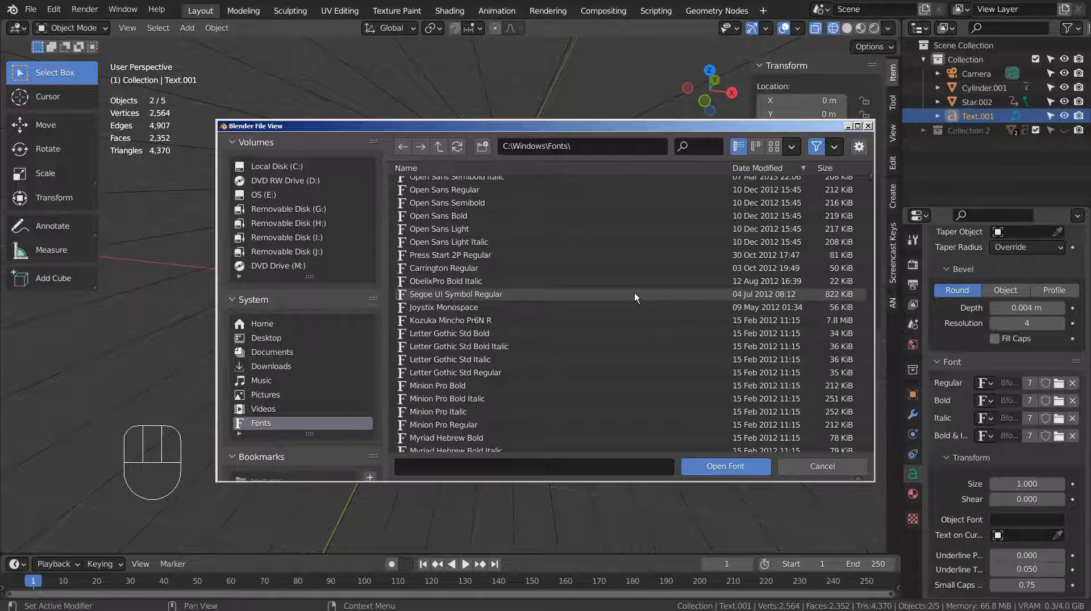
{"action": "scroll", "coordinate": [634, 292], "scroll_direction": "down", "scroll_amount": 4}
{"action": "scroll", "coordinate": [633, 292], "scroll_direction": "up", "scroll_amount": 2}
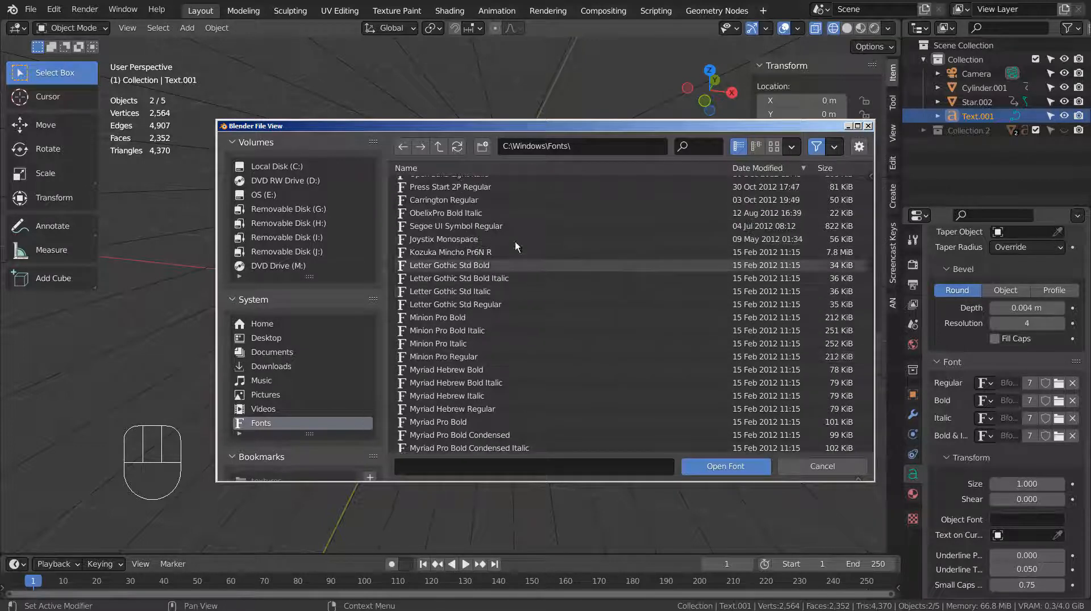
{"action": "left_click", "coordinate": [460, 213]}
{"action": "left_click", "coordinate": [732, 470]}
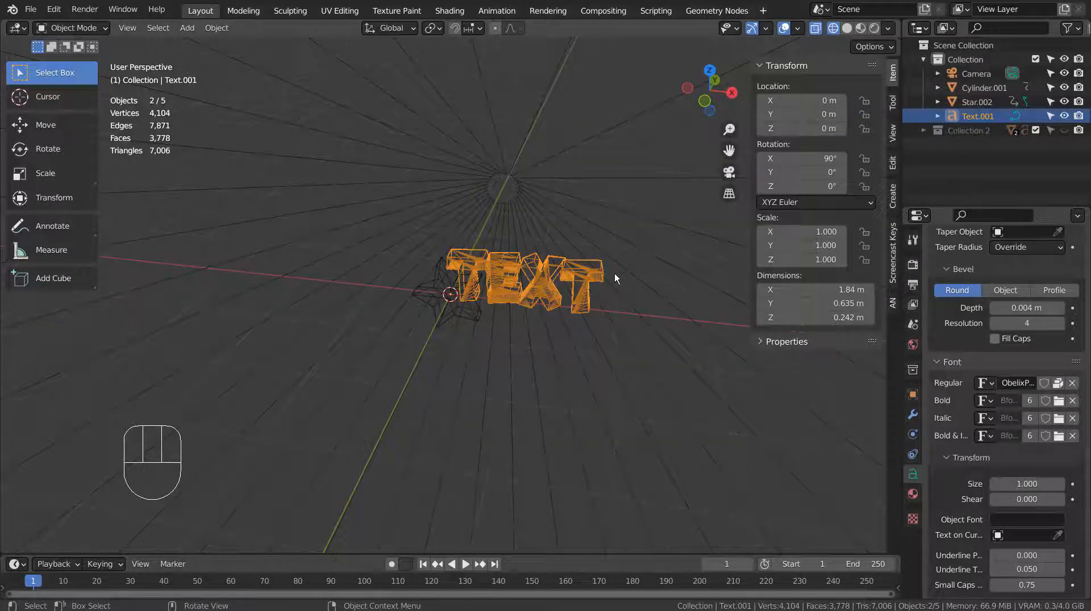
Move the text in front of the star to about Y -2.68 m and centre it in the camera view
{"action": "key", "text": "g"}
{"action": "left_click", "coordinate": [509, 397]}
{"action": "key", "text": "KP_0"}
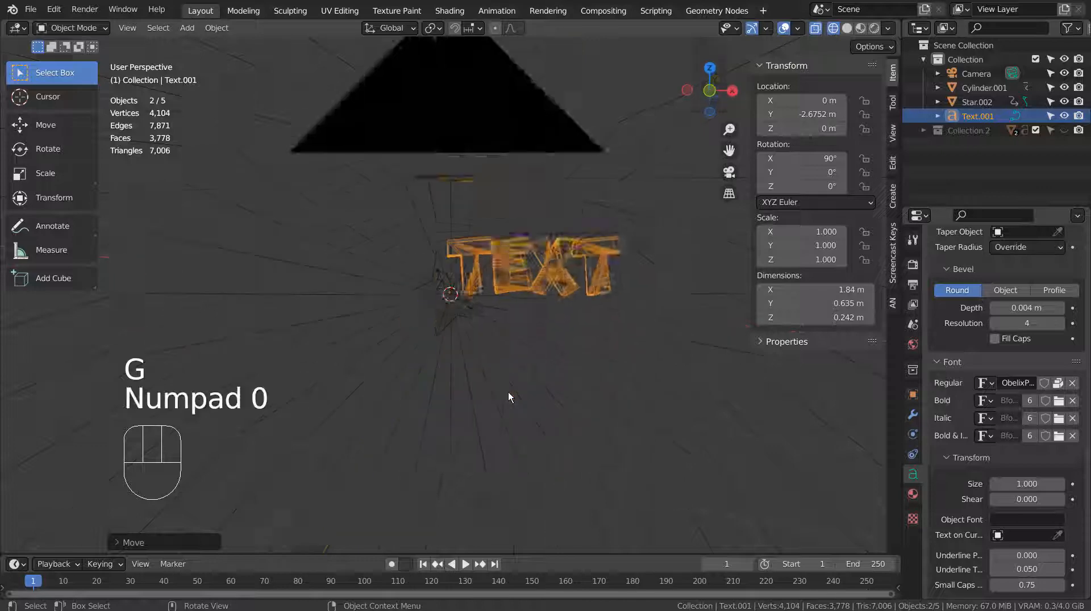
{"action": "key", "text": "g"}
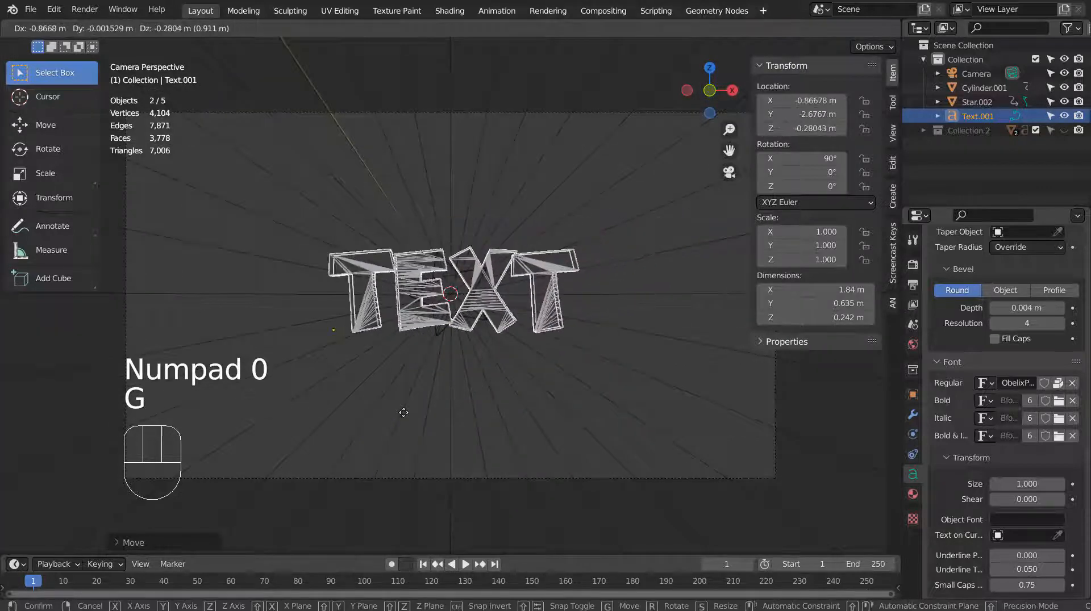
{"action": "left_click", "coordinate": [408, 415]}
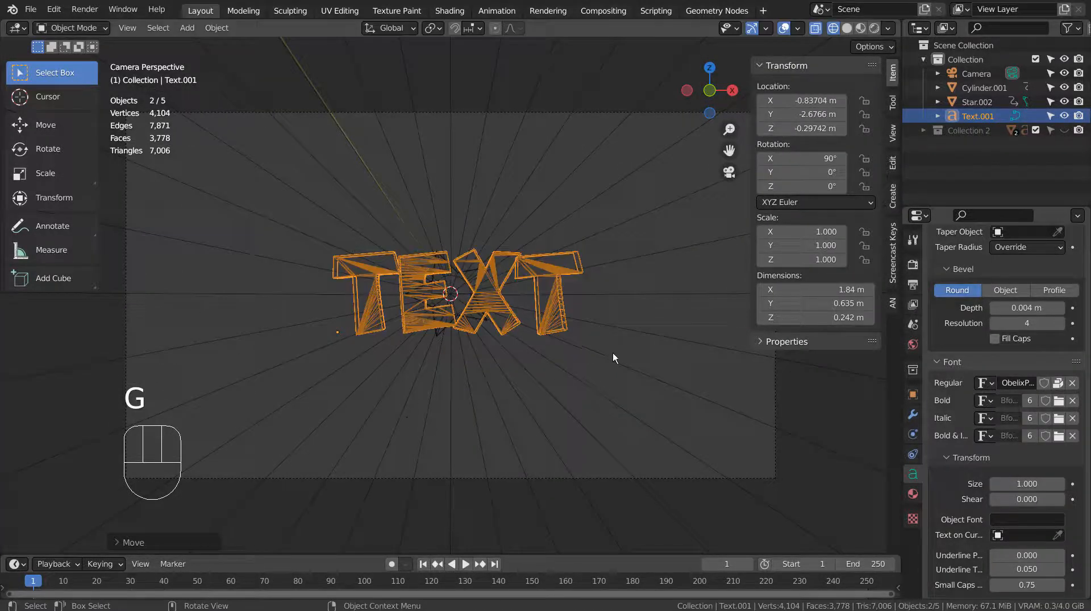
Slant the text about 25° upward in the camera view, re-centre it, and lean it in the right view to about 74° X rotation
{"action": "key", "text": "r"}
{"action": "key", "text": "g"}
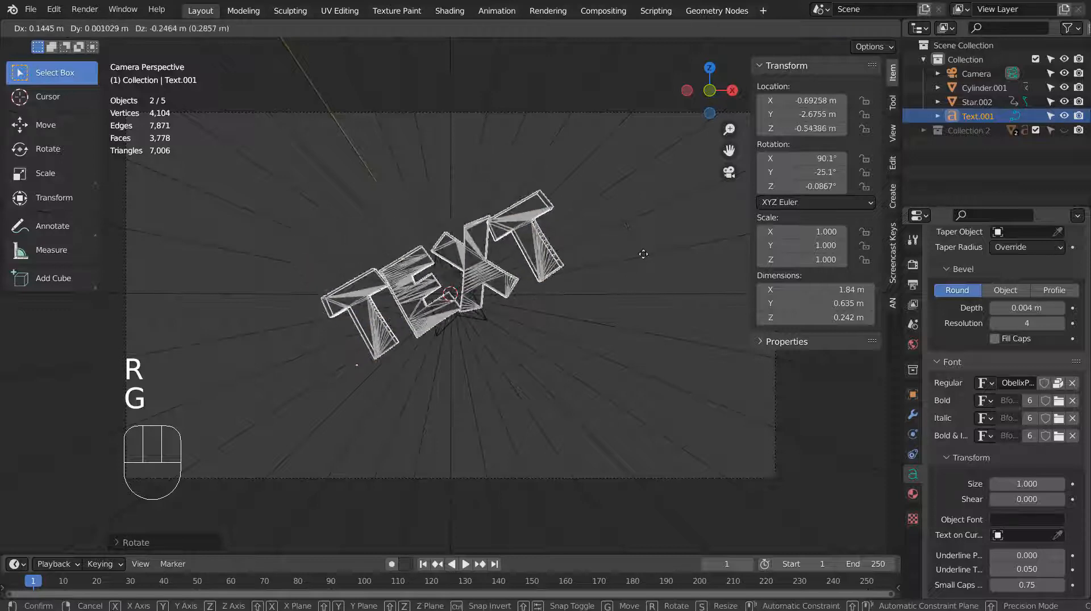
{"action": "left_click", "coordinate": [649, 265]}
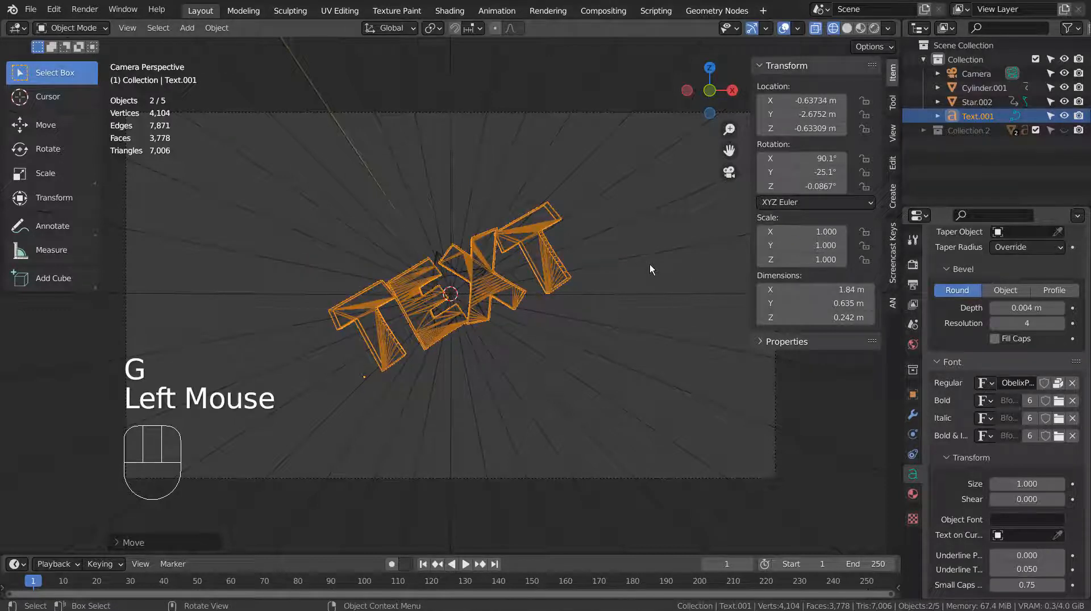
{"action": "key", "text": "KP_3"}
{"action": "key", "text": "r"}
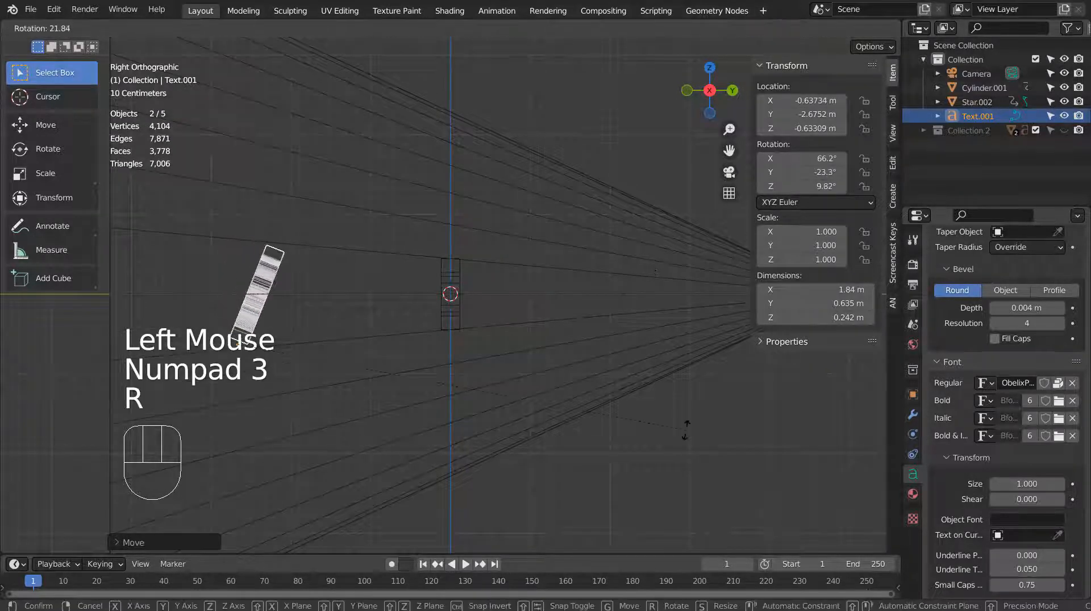
{"action": "left_click", "coordinate": [632, 367]}
{"action": "key", "text": "KP_0"}
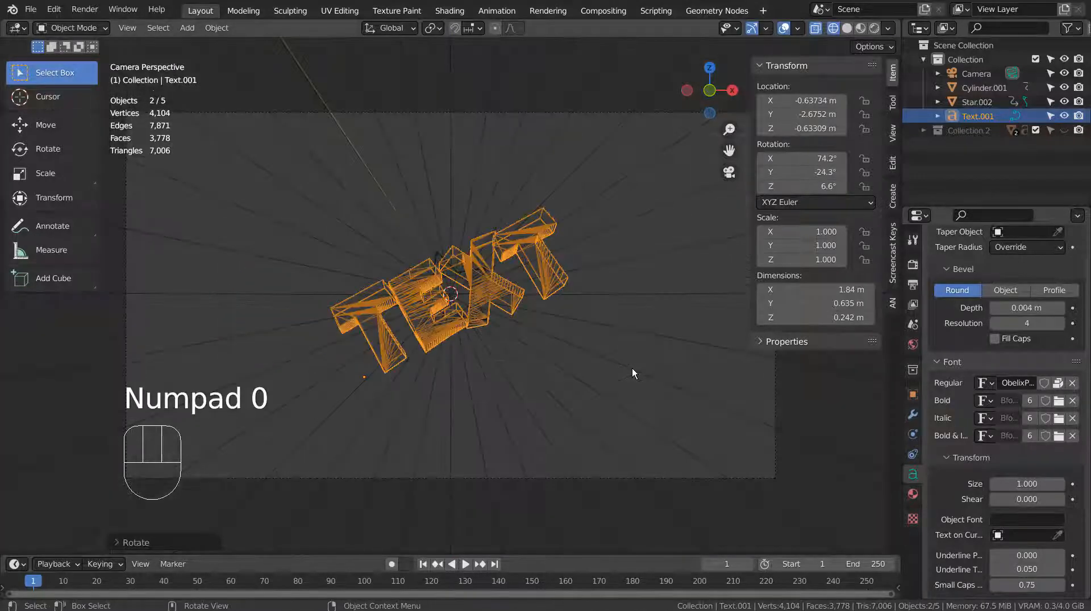
Scale the text up to about 1.788 and move it back to the centre of the camera frame
{"action": "key", "text": "g"}
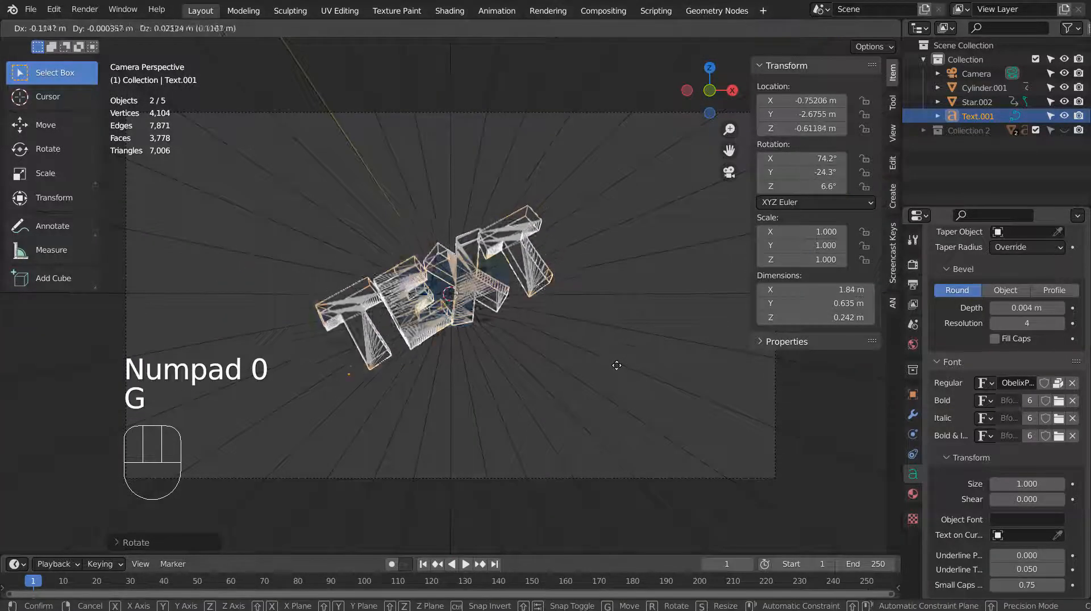
{"action": "key", "text": "s"}
{"action": "left_click", "coordinate": [869, 324]}
{"action": "key", "text": "g"}
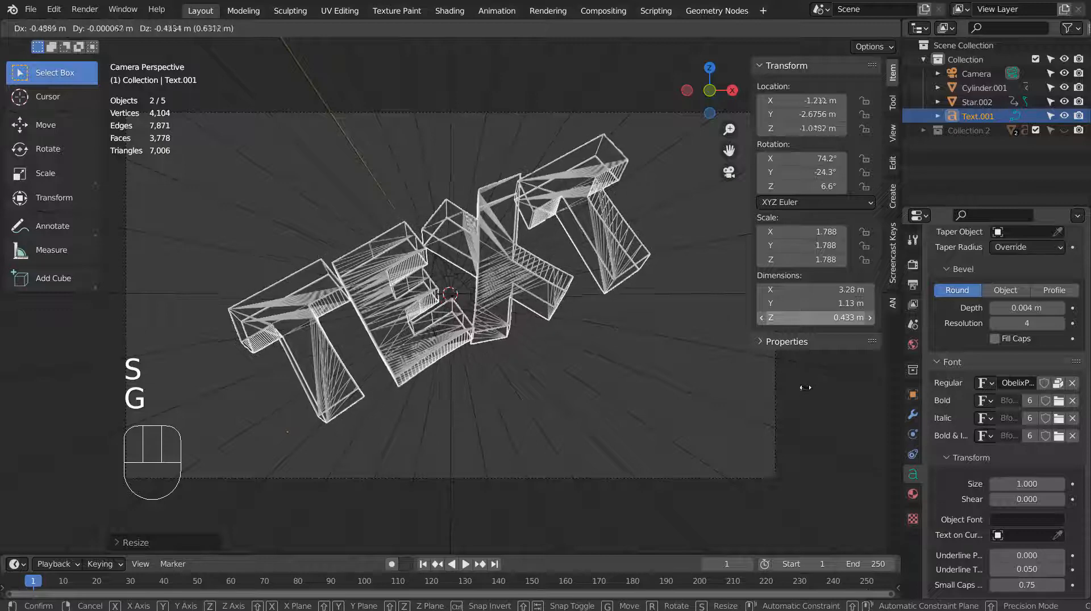
{"action": "left_click", "coordinate": [805, 388]}
Turn the text in the top view to a Z rotation of about -1.3° and reposition it in the camera view
{"action": "key", "text": "KP_7"}
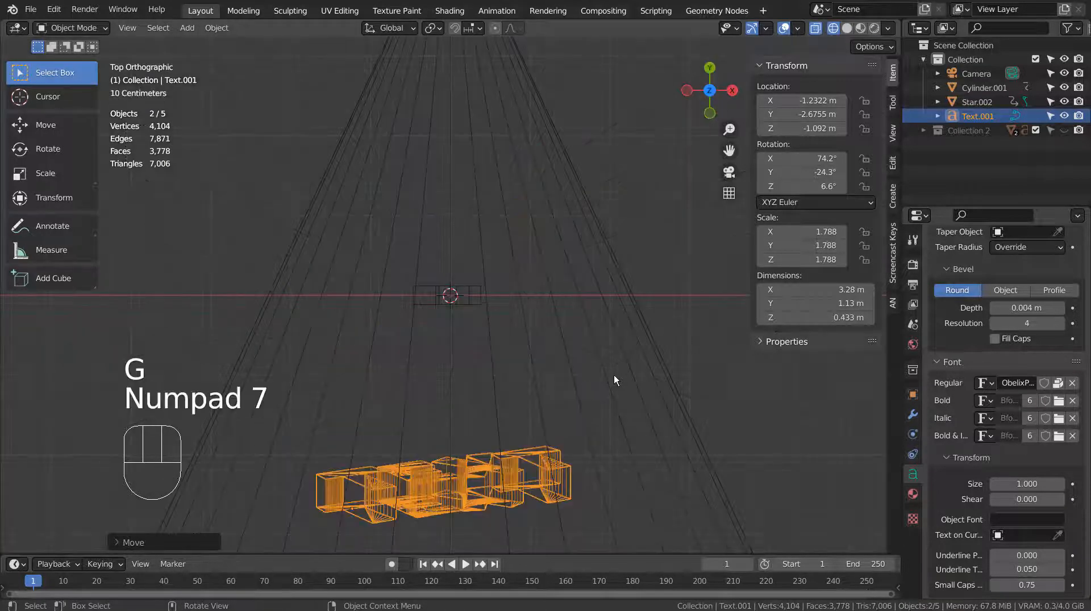
{"action": "key", "text": "r"}
{"action": "left_click", "coordinate": [618, 405]}
{"action": "key", "text": "KP_0"}
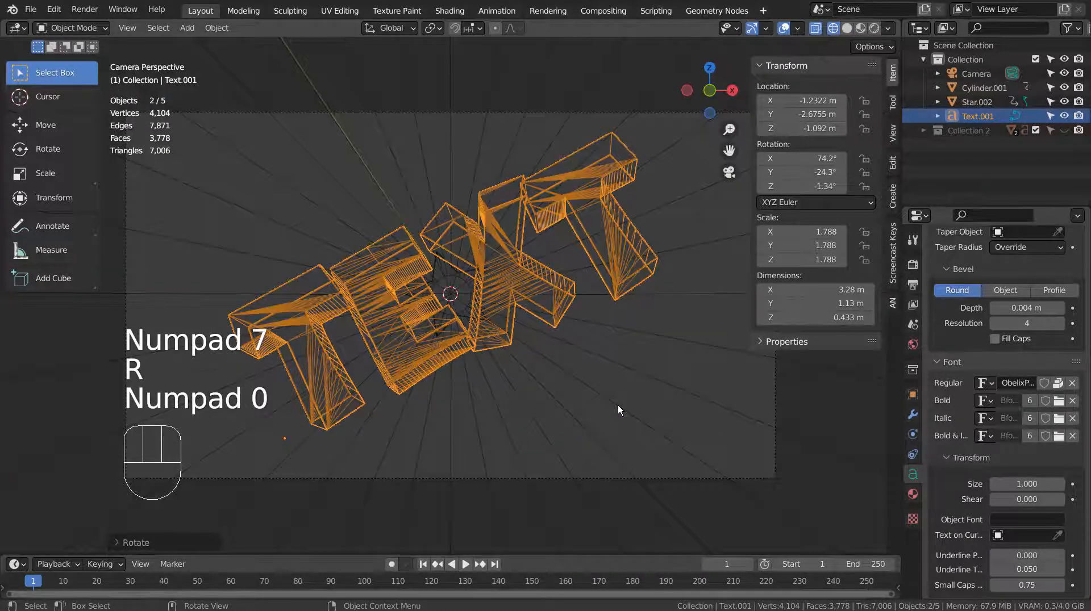
{"action": "key", "text": "g"}
{"action": "left_click", "coordinate": [605, 414]}
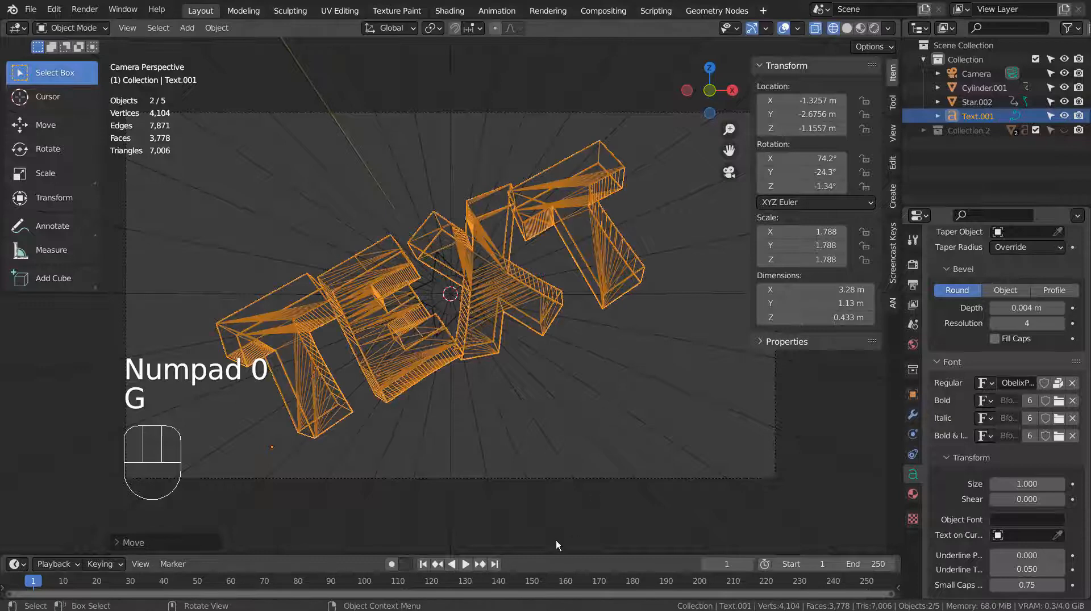
Switch the viewport to Material Preview, scale the text to about 1.994 and re-centre it in the camera frame
{"action": "left_click", "coordinate": [860, 29]}
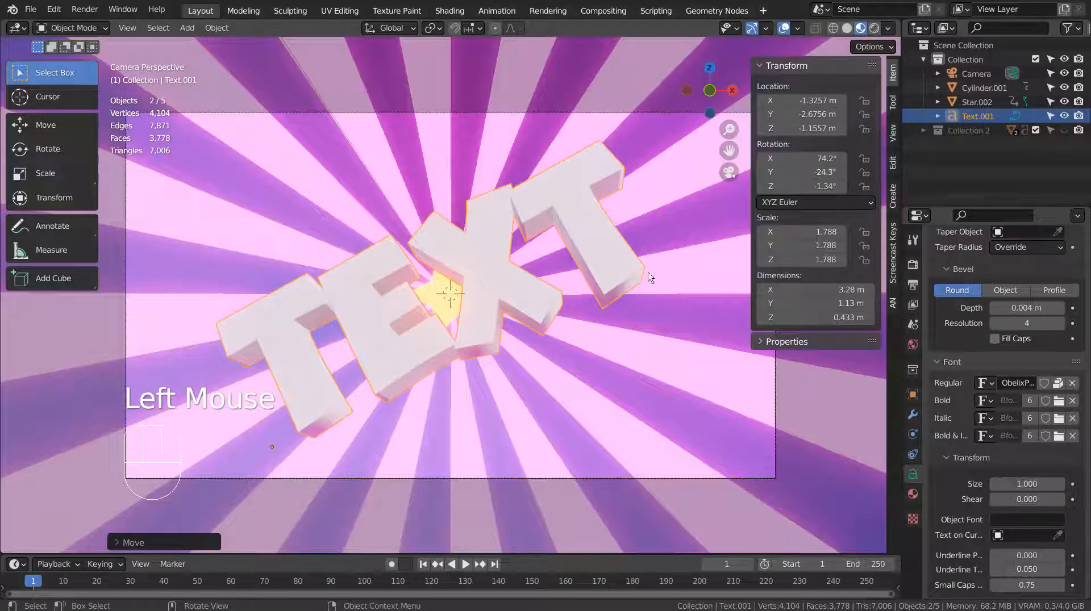
{"action": "key", "text": "s"}
{"action": "key", "text": "g"}
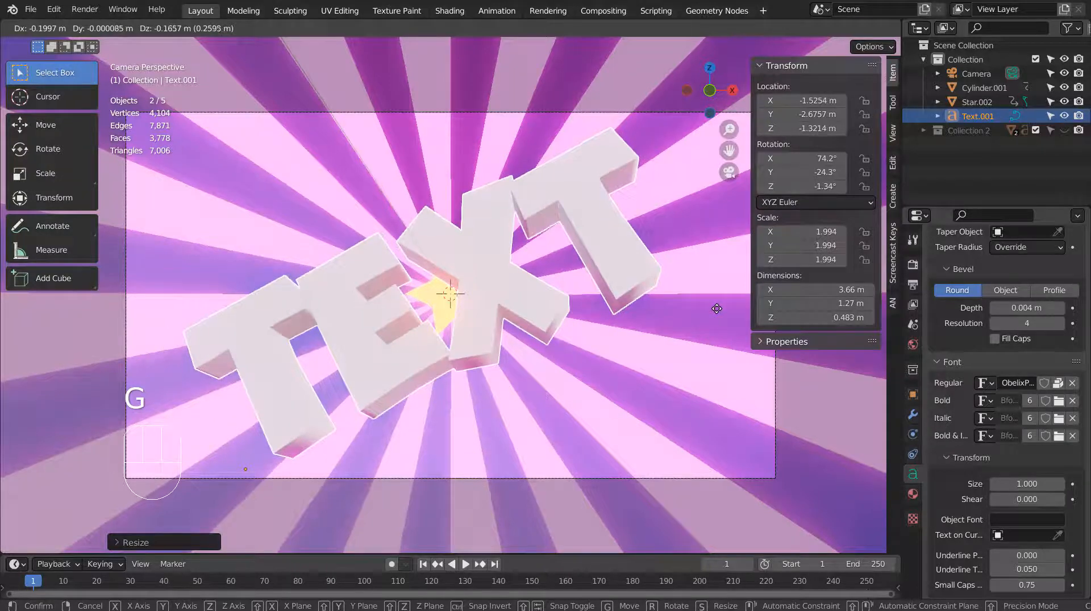
{"action": "left_click", "coordinate": [675, 401]}
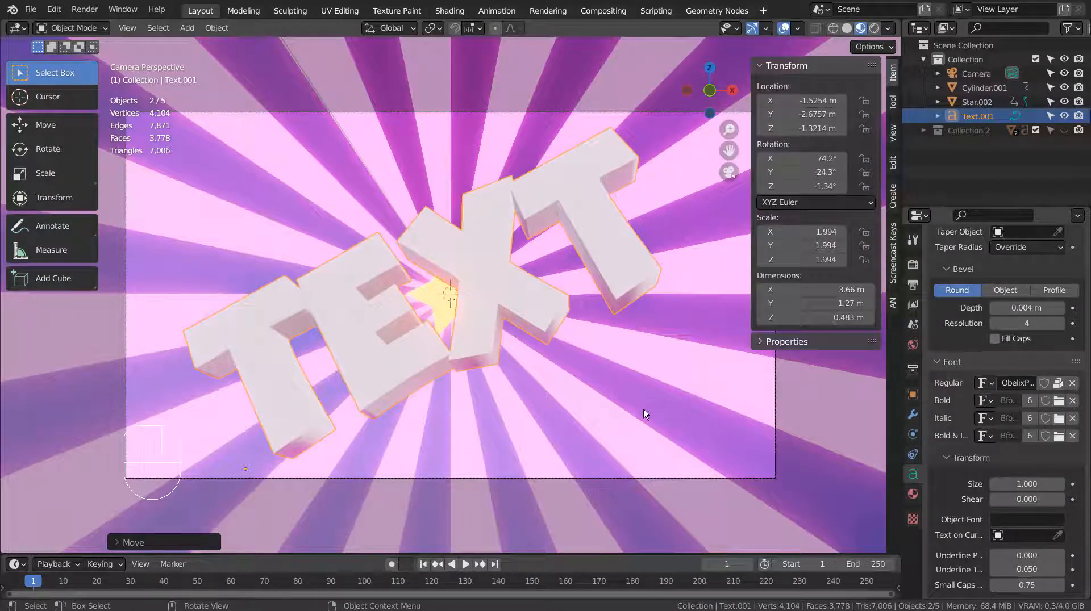
Replace the text object's default wording with "logo"
{"action": "key", "text": "Tab"}
{"action": "key", "text": "BackSpace"}
{"action": "key", "text": "BackSpace"}
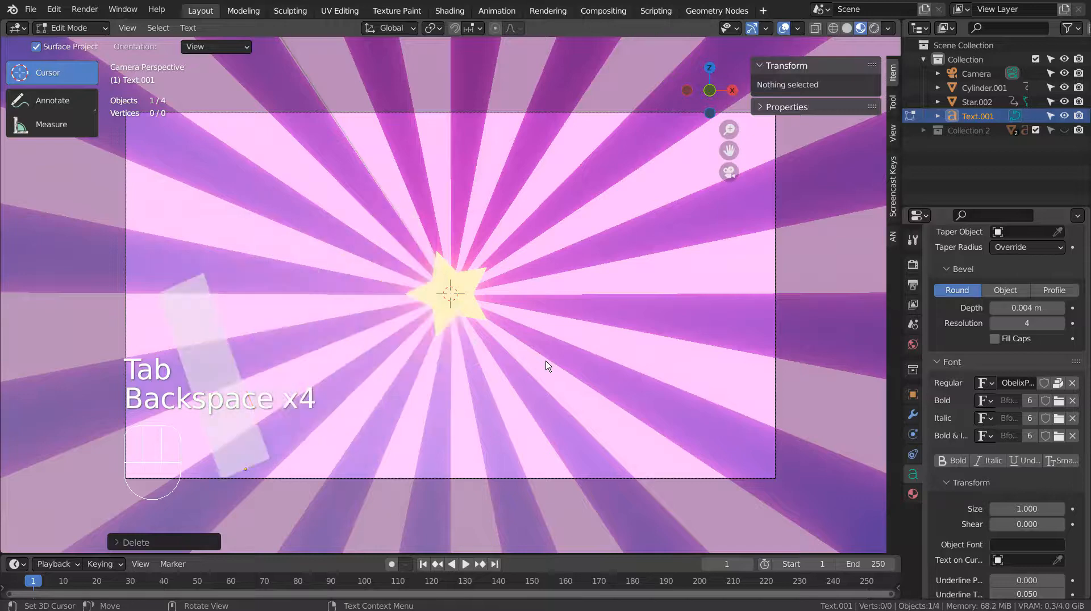
{"action": "type", "text": "logo"}
{"action": "key", "text": "Tab"}
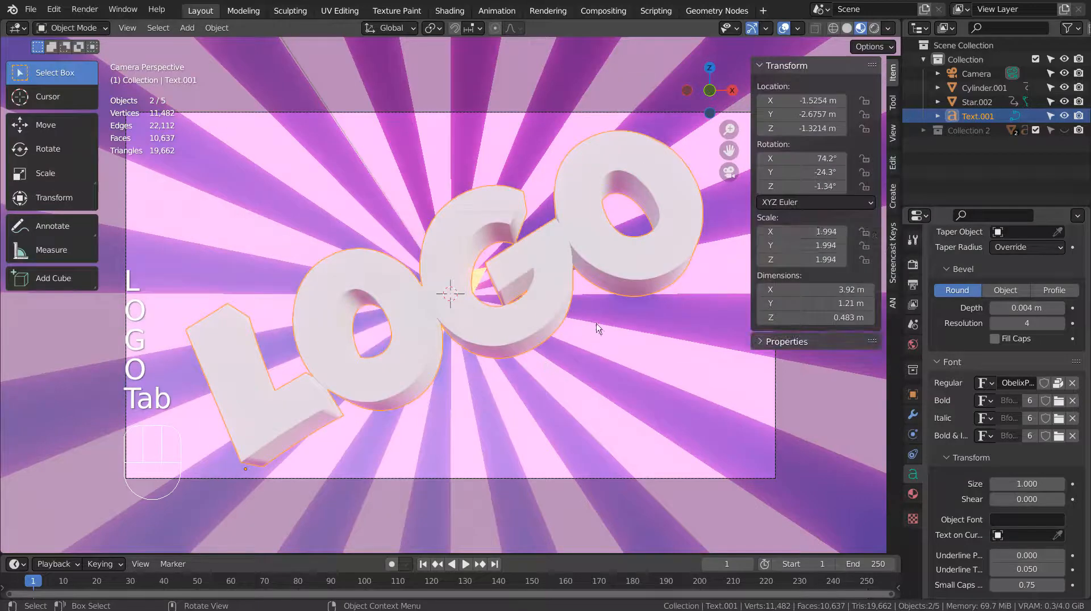
Scale the LOGO text down to about 1.938, hide the transform sidebar and re-centre the text in the camera frame
{"action": "left_click", "coordinate": [615, 253]}
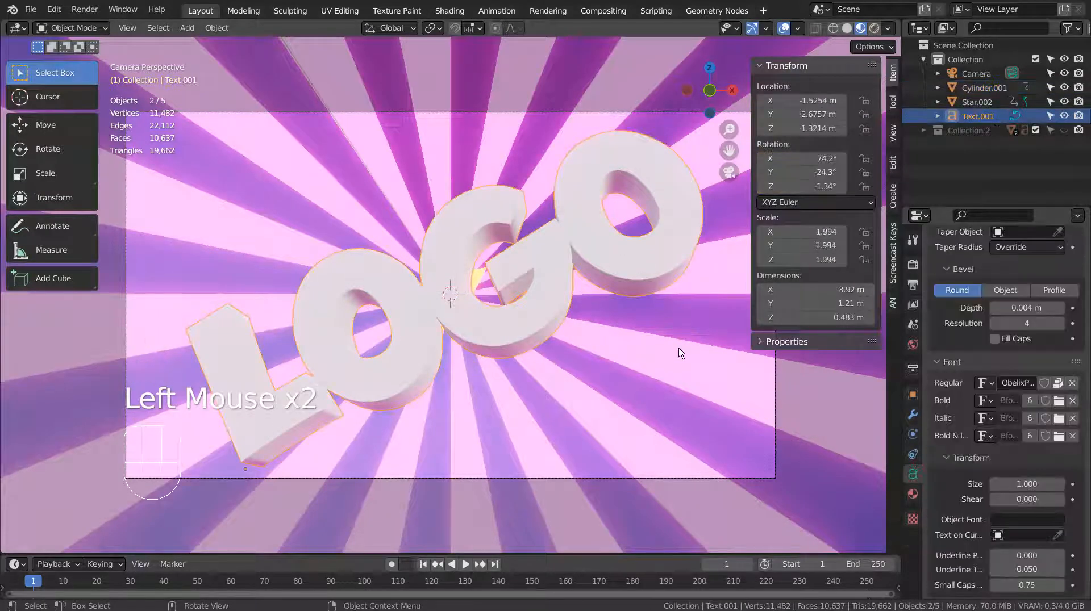
{"action": "key", "text": "s"}
{"action": "key", "text": "g"}
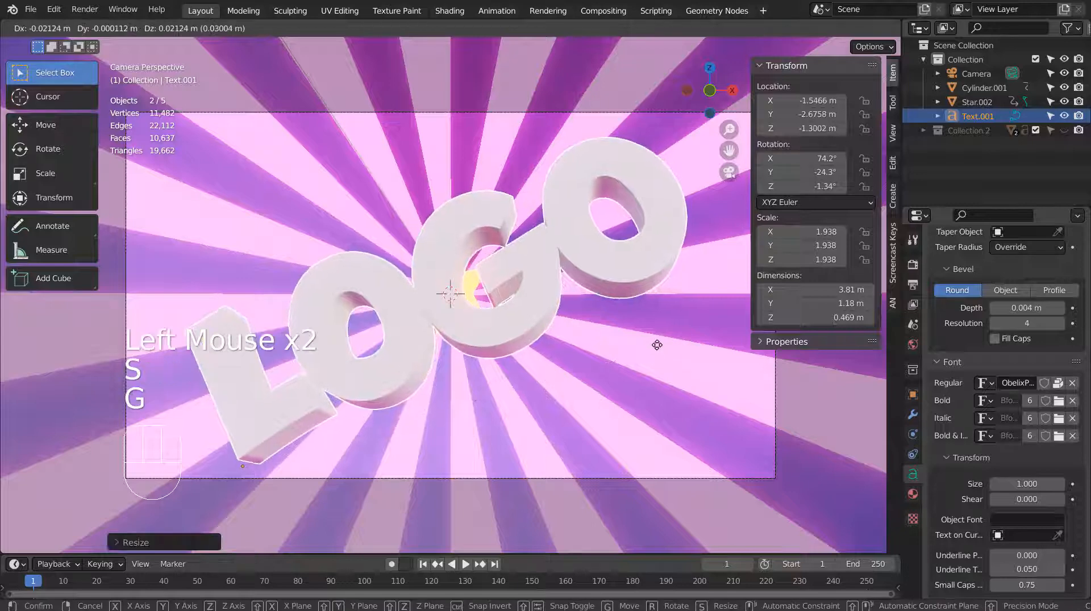
{"action": "left_click", "coordinate": [688, 353]}
{"action": "key", "text": "n"}
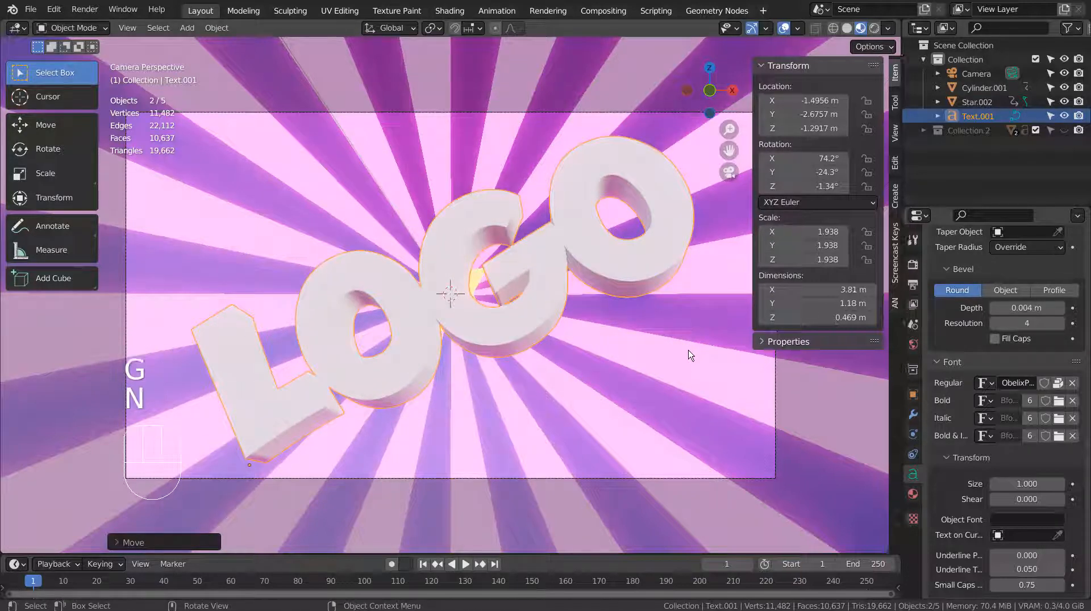
{"action": "key", "text": "g"}
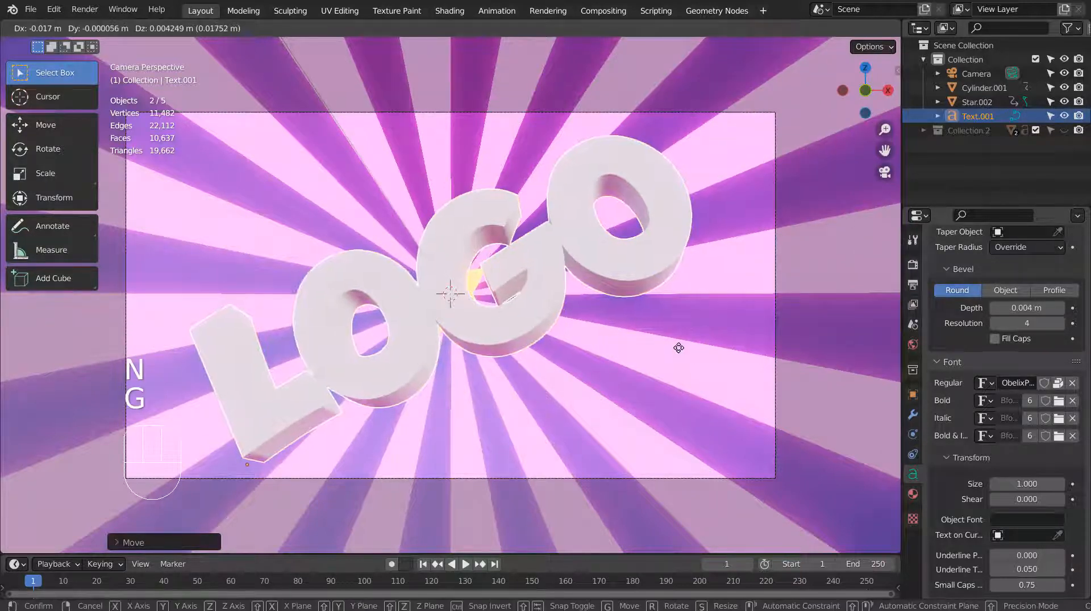
{"action": "left_click", "coordinate": [679, 348]}
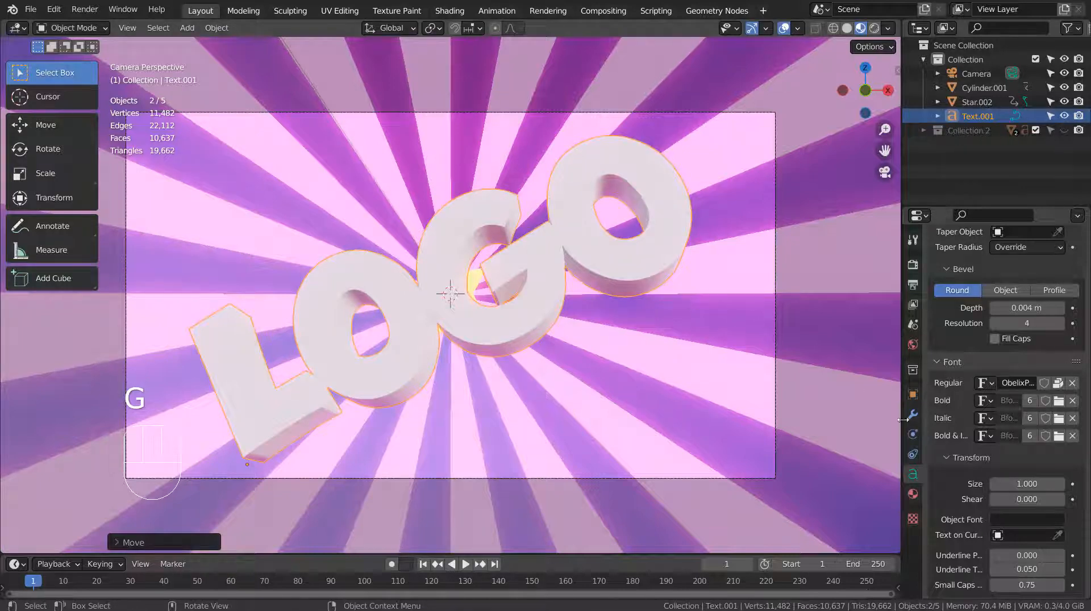
Assign the existing green material Material.004 to the LOGO text and deselect the text
{"action": "left_click", "coordinate": [913, 495]}
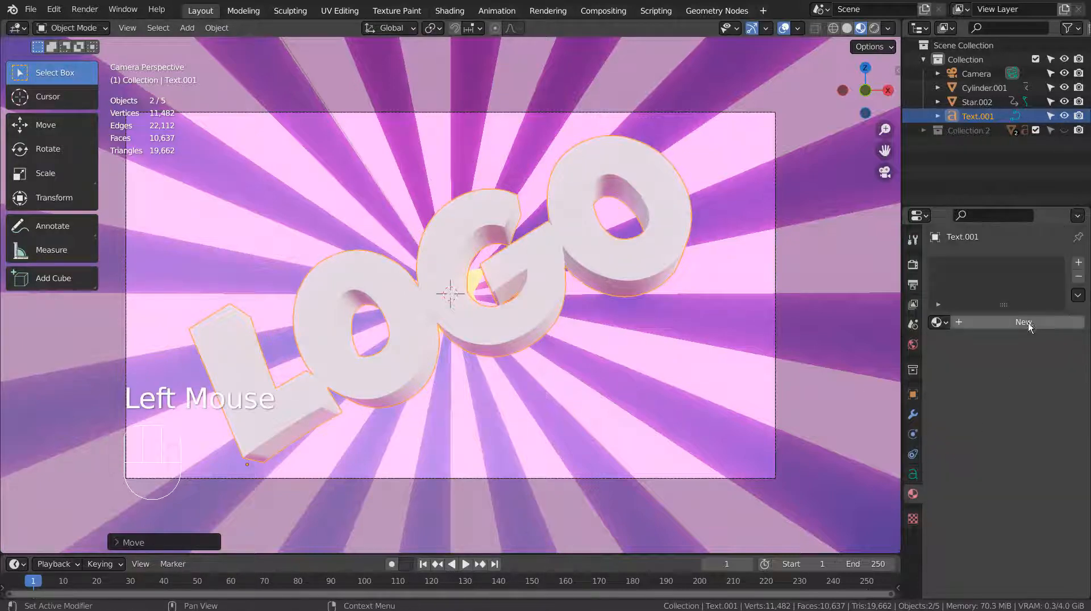
{"action": "left_click", "coordinate": [937, 322]}
{"action": "left_click", "coordinate": [893, 398]}
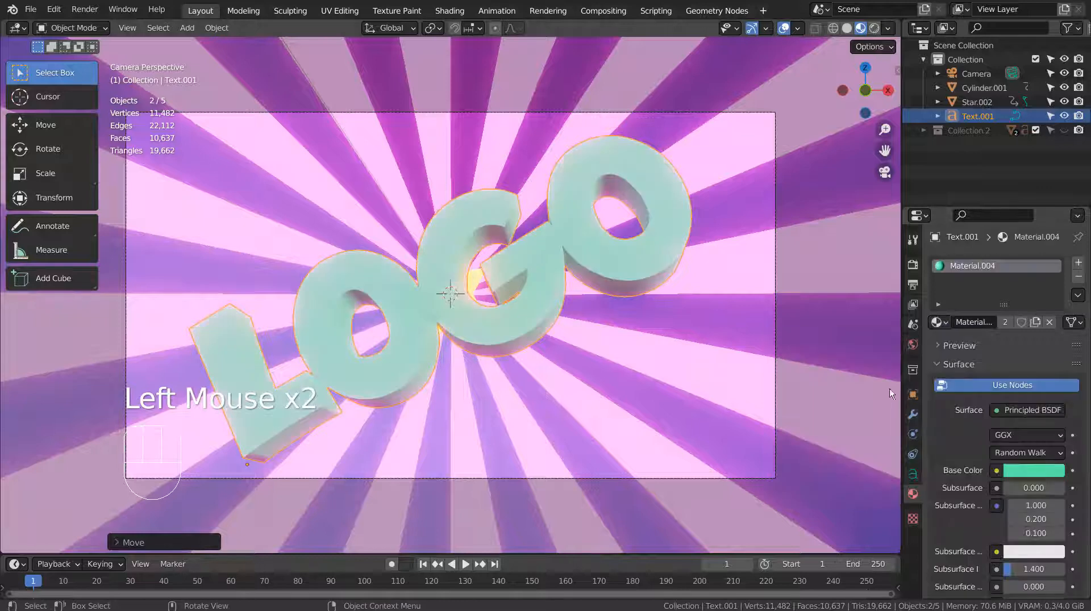
{"action": "left_click", "coordinate": [688, 347]}
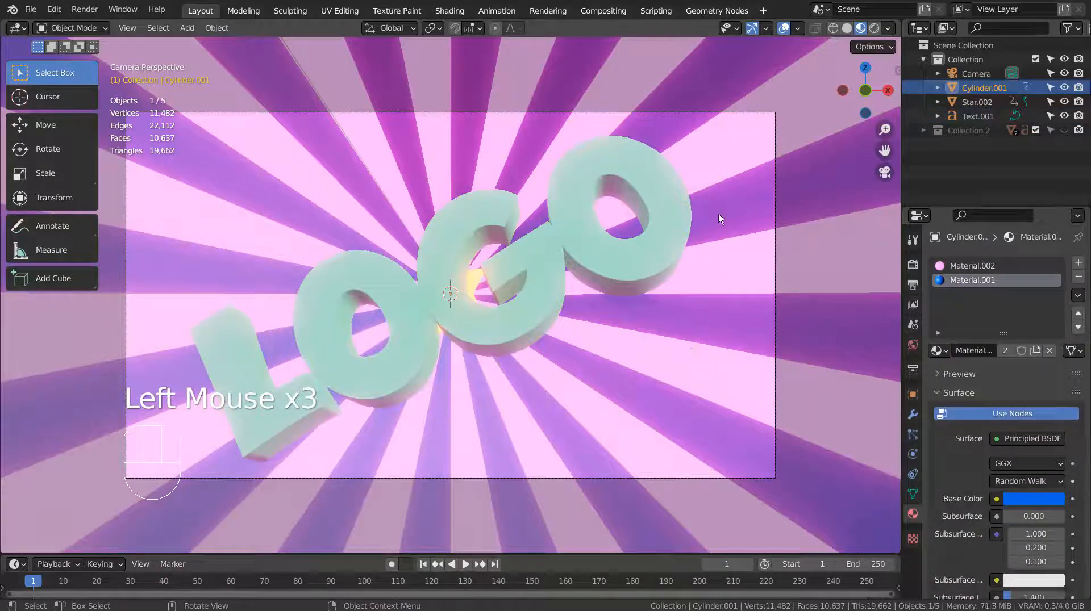
Play the animation in the maximized viewport with overlays hidden to review the logo, star and rotating stripes
{"action": "left_click", "coordinate": [465, 564]}
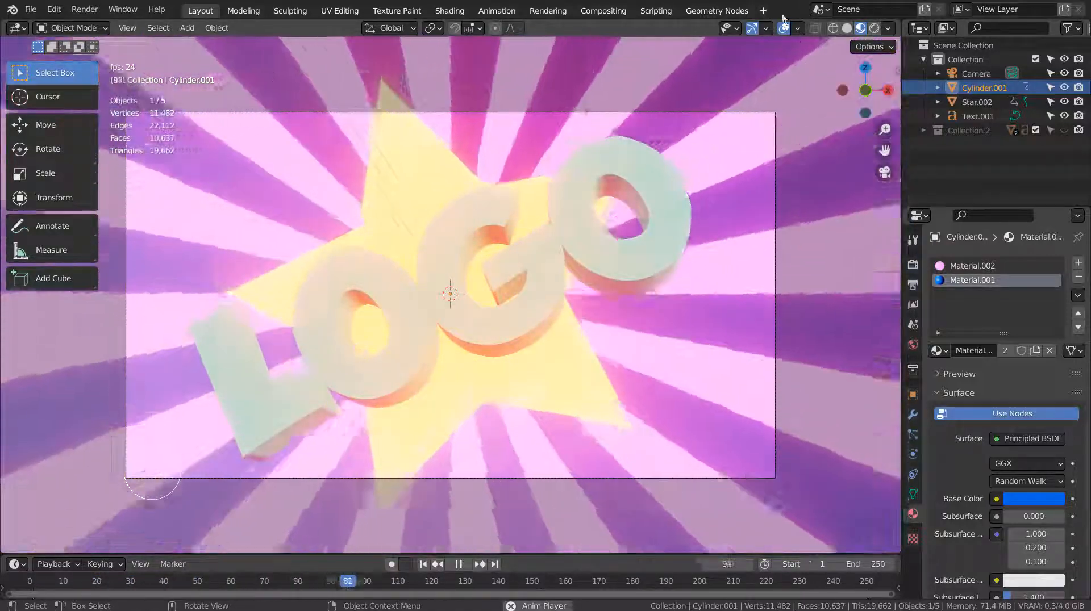
{"action": "left_click", "coordinate": [775, 261]}
{"action": "key", "text": "ctrl+space"}
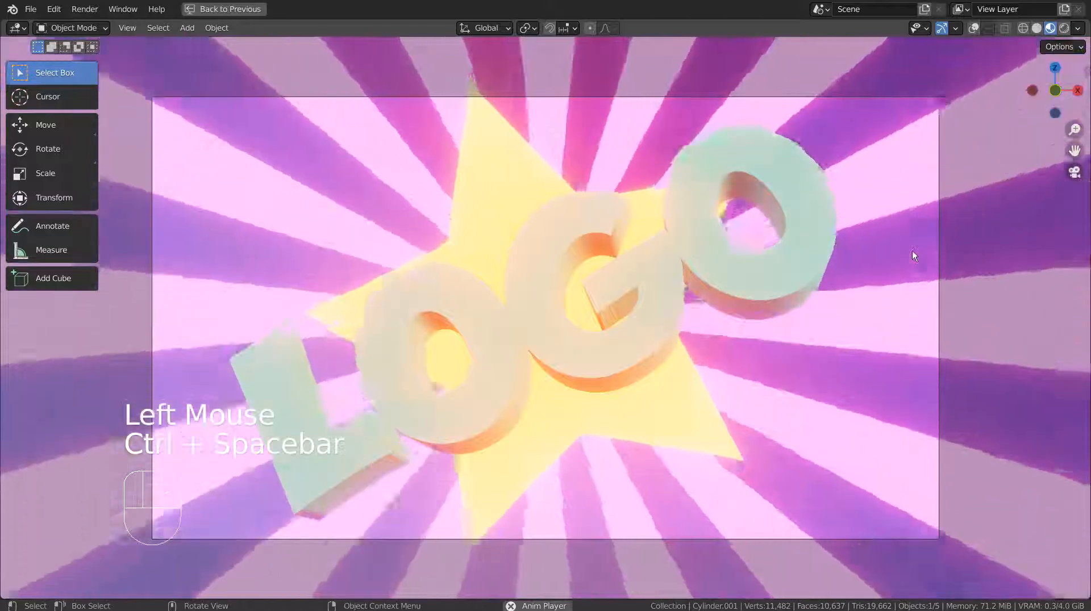
{"action": "scroll", "coordinate": [913, 254], "scroll_direction": "up", "scroll_amount": 2}
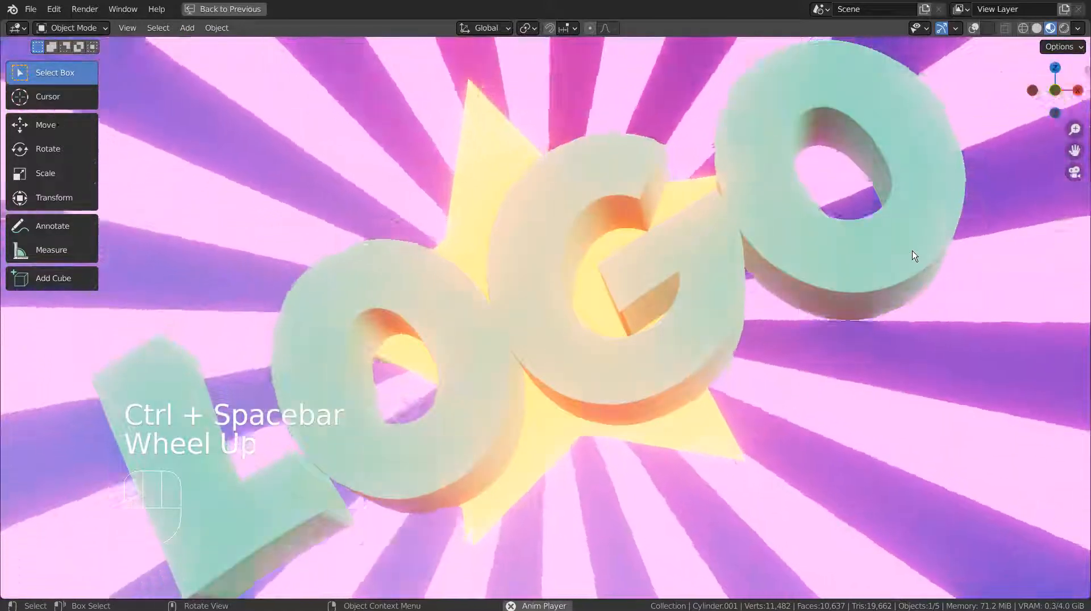
{"action": "scroll", "coordinate": [913, 254], "scroll_direction": "down", "scroll_amount": 1}
{"action": "scroll", "coordinate": [913, 254], "scroll_direction": "up", "scroll_amount": 1}
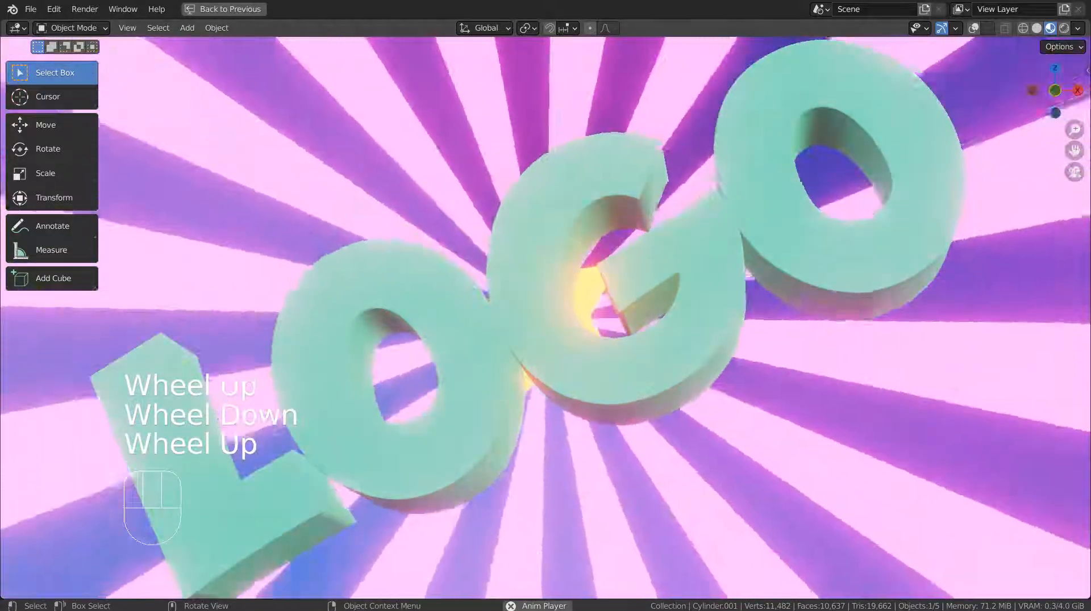